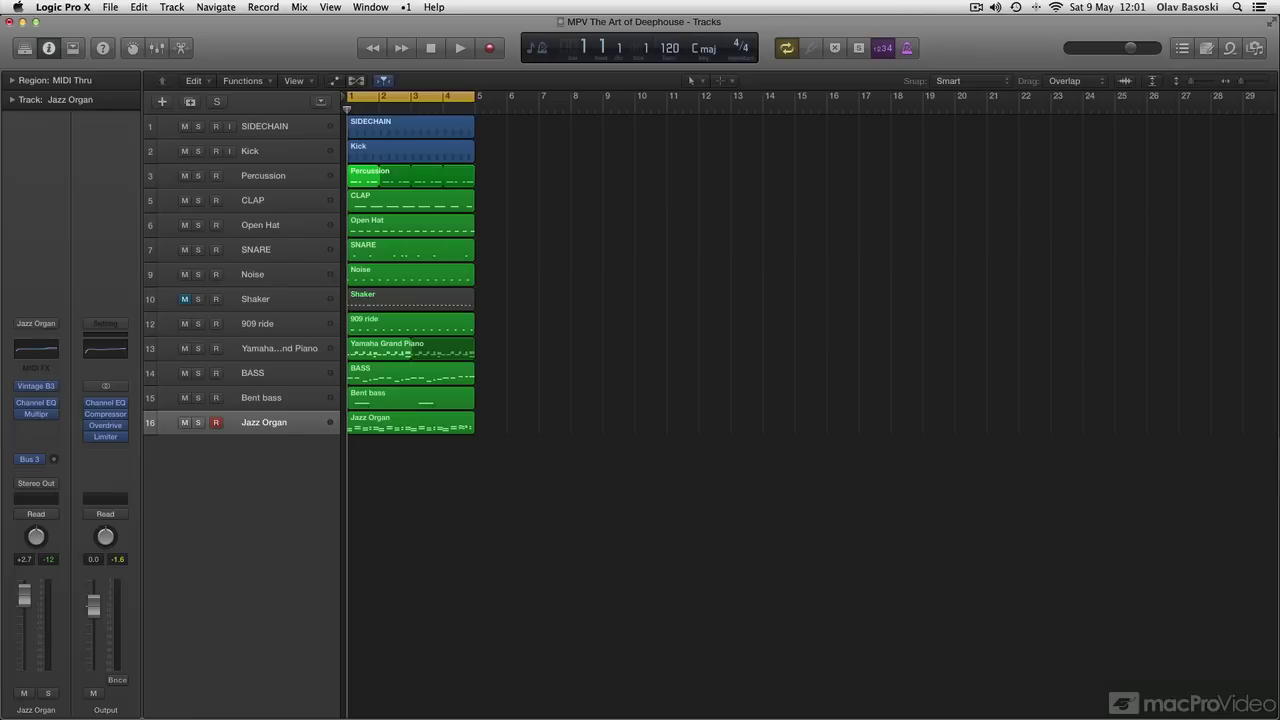
# Switch to the Finder and bring the HVA_Single_Phrases folder window up over the arrangement.
pyautogui.press('super+Tab')
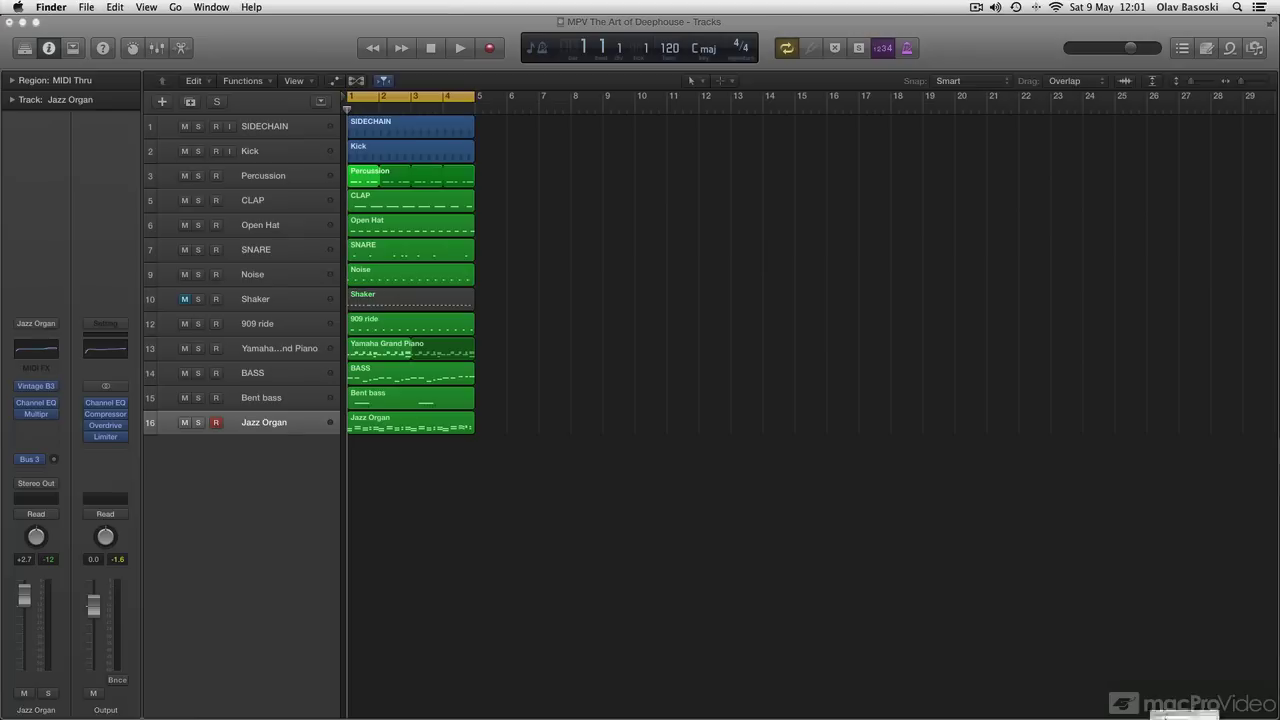
pyautogui.moveTo(809, 482); pyautogui.dragTo(800, 365)
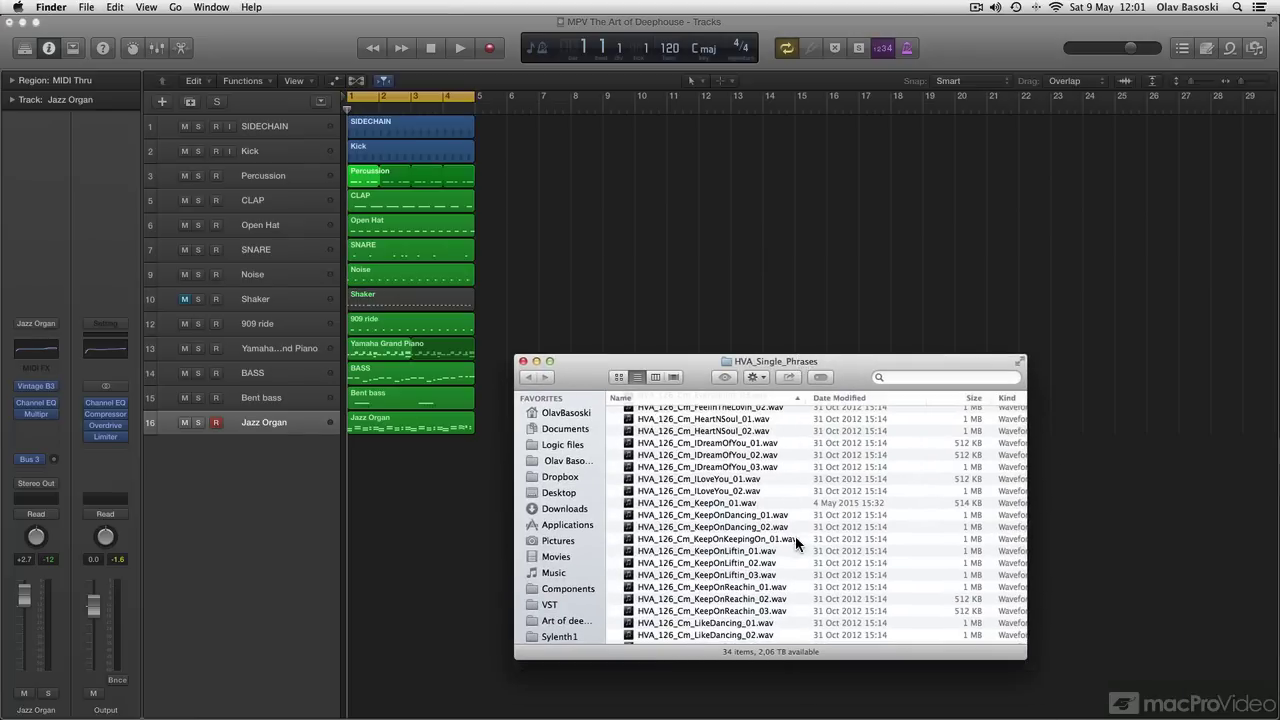
pyautogui.scroll(-5, 728, 500)
pyautogui.scroll(5, 728, 500)
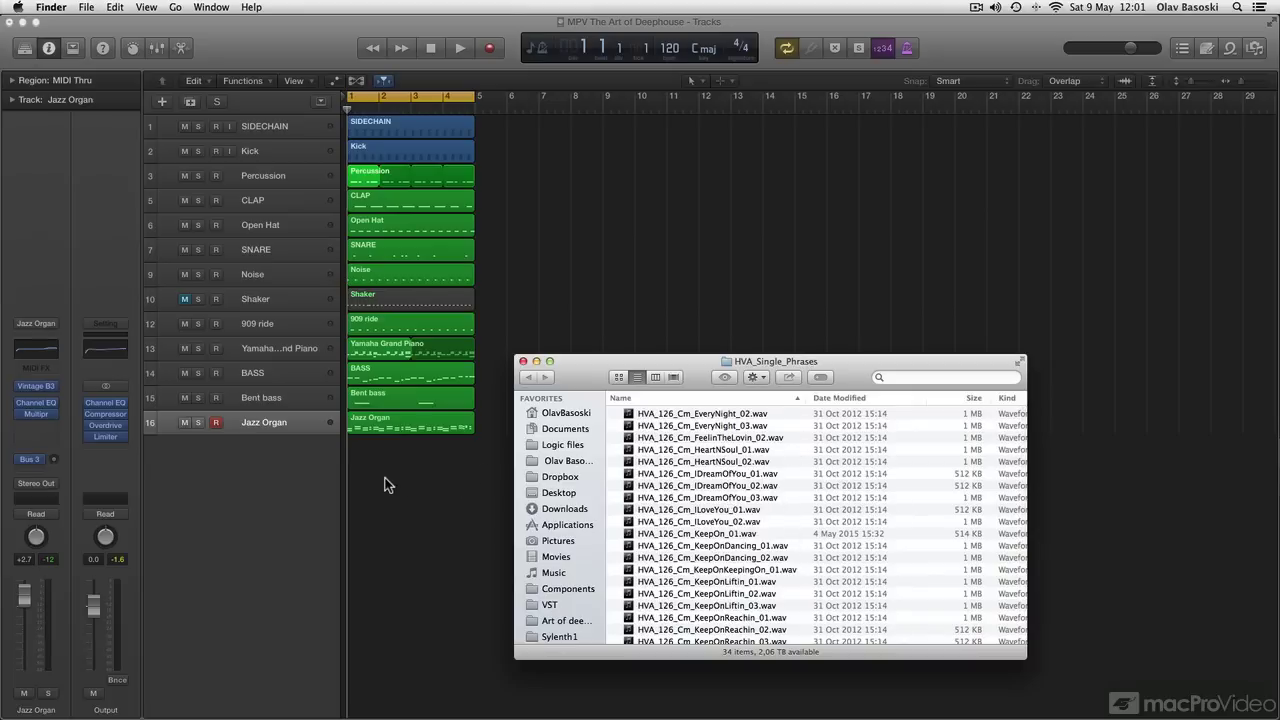
# Look through the vocal phrase files in the HVA_Single_Phrases folder for a suitable sample.
pyautogui.click(779, 535)
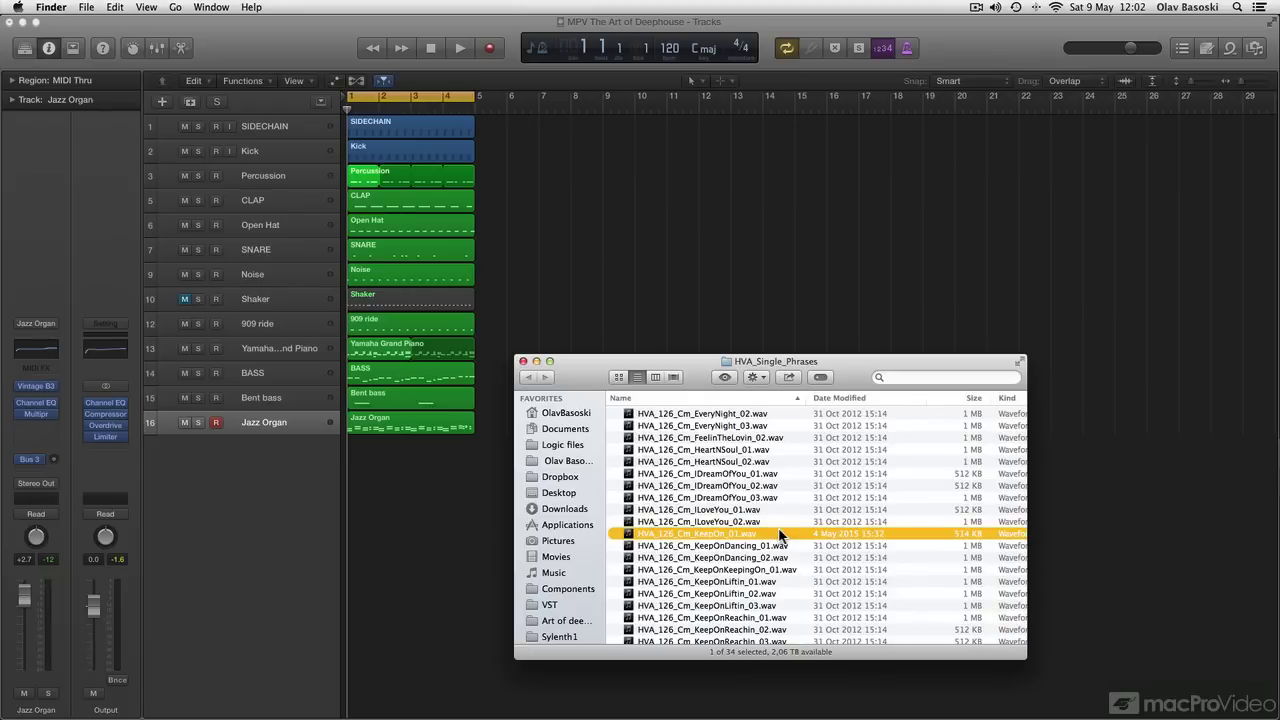
pyautogui.click(767, 521)
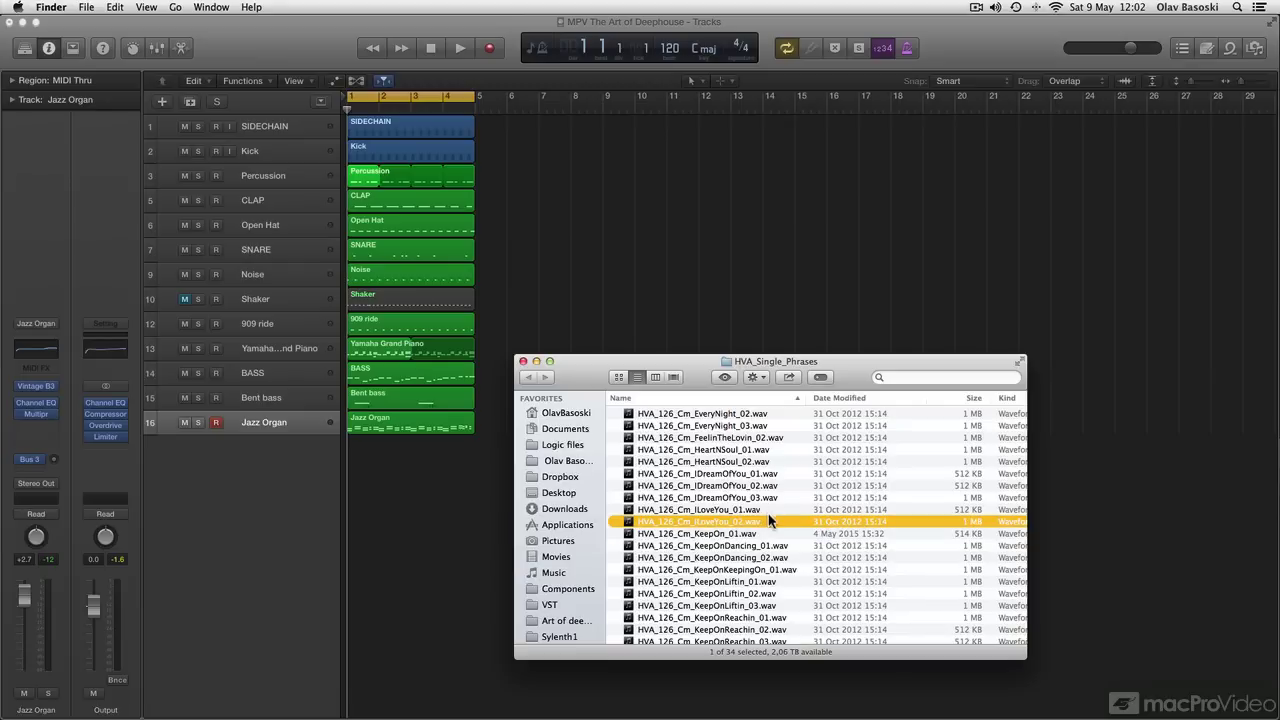
pyautogui.click(722, 438)
pyautogui.click(738, 462)
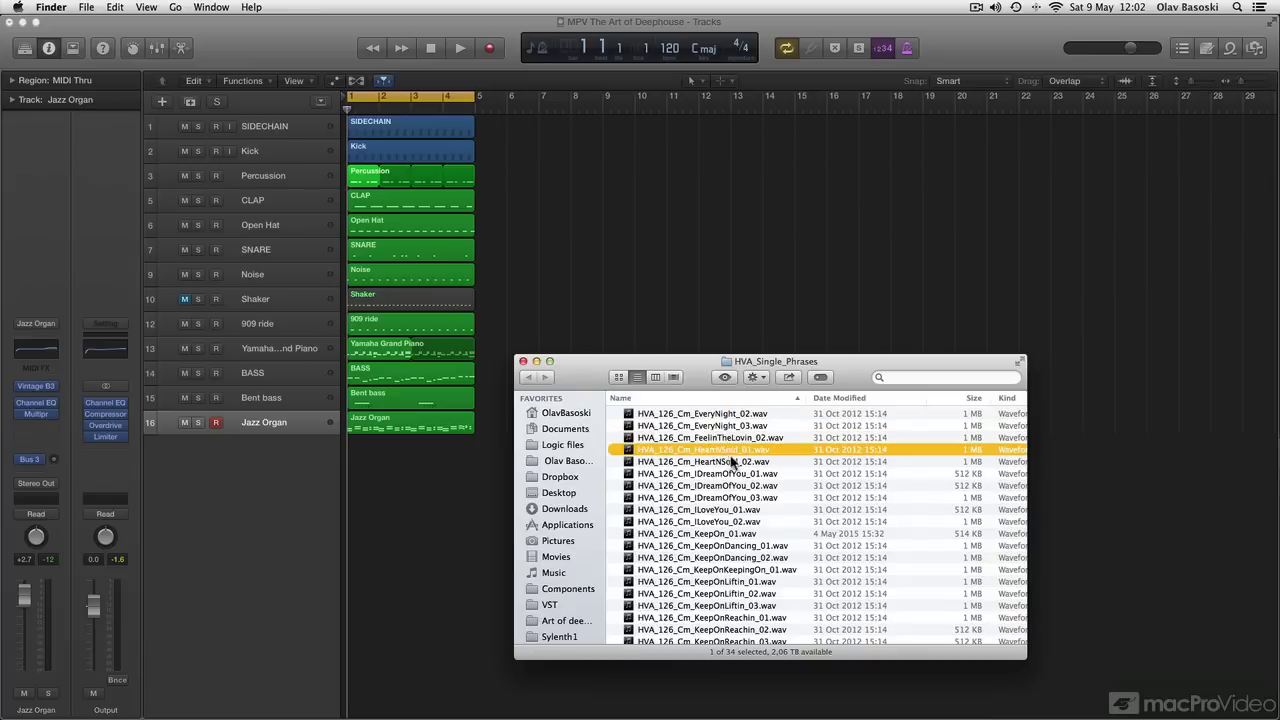
pyautogui.click(736, 474)
pyautogui.scroll(-5, 732, 612)
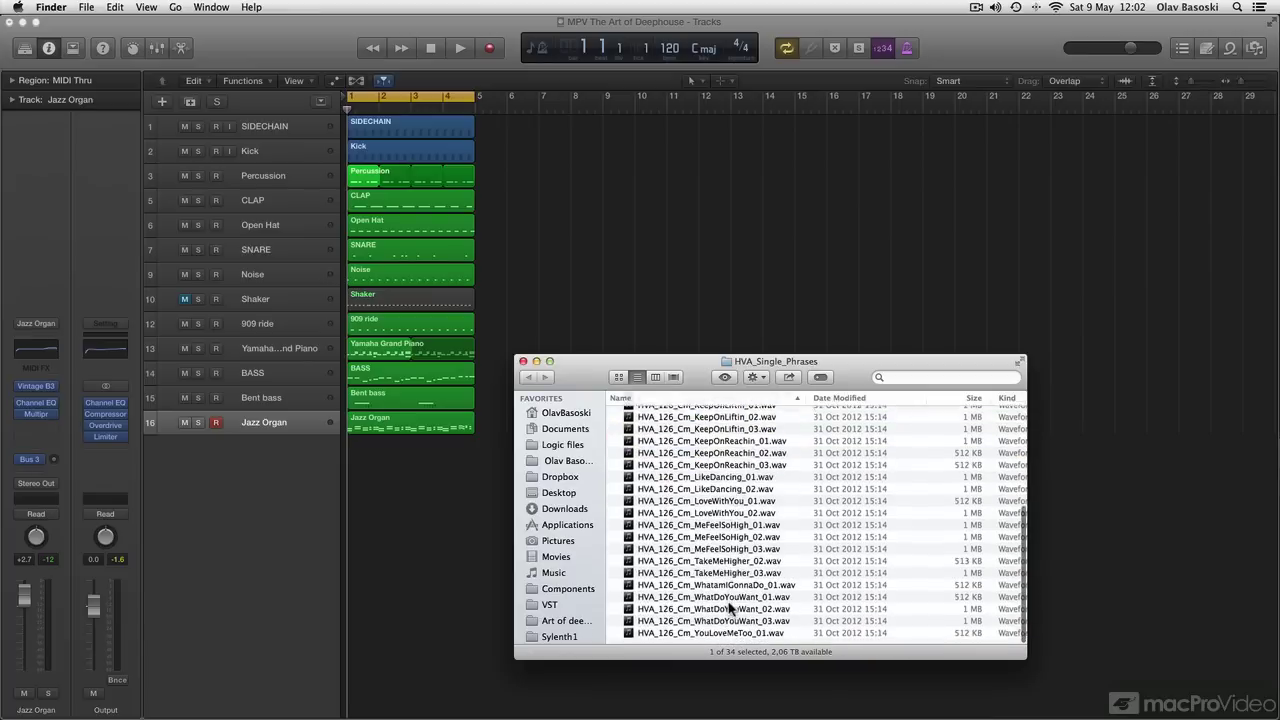
pyautogui.scroll(-2, 720, 530)
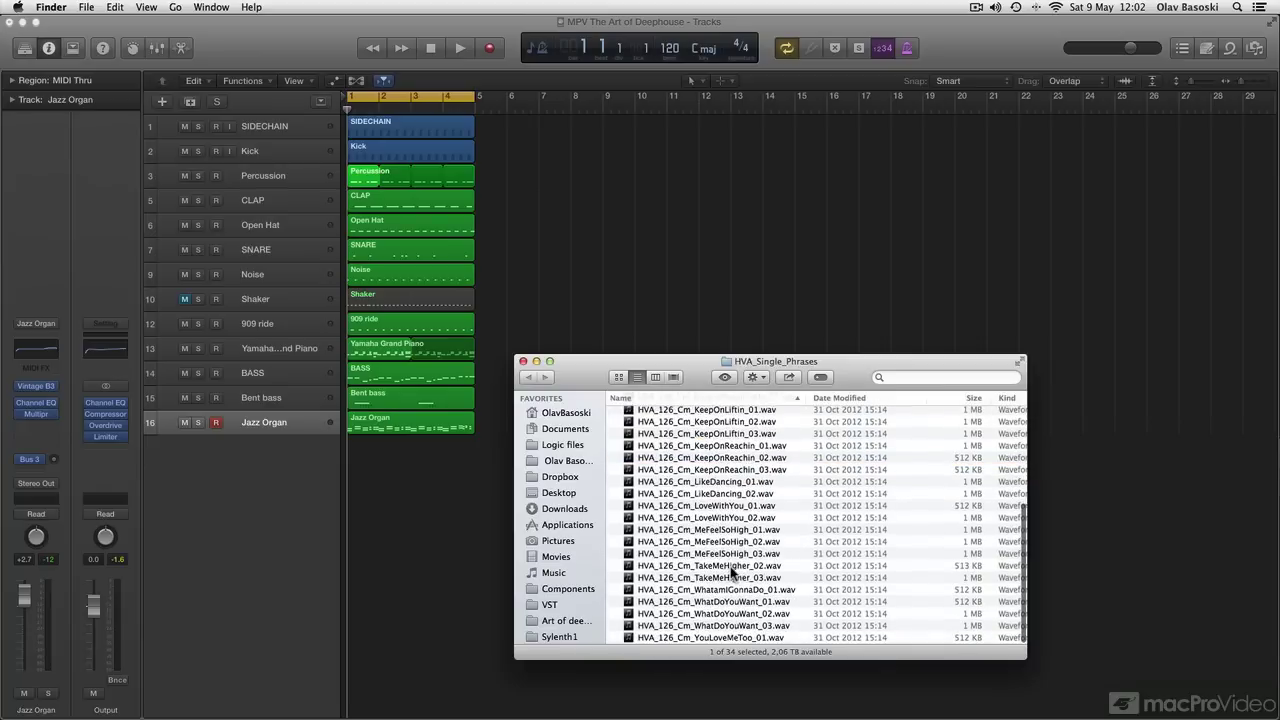
pyautogui.click(760, 555)
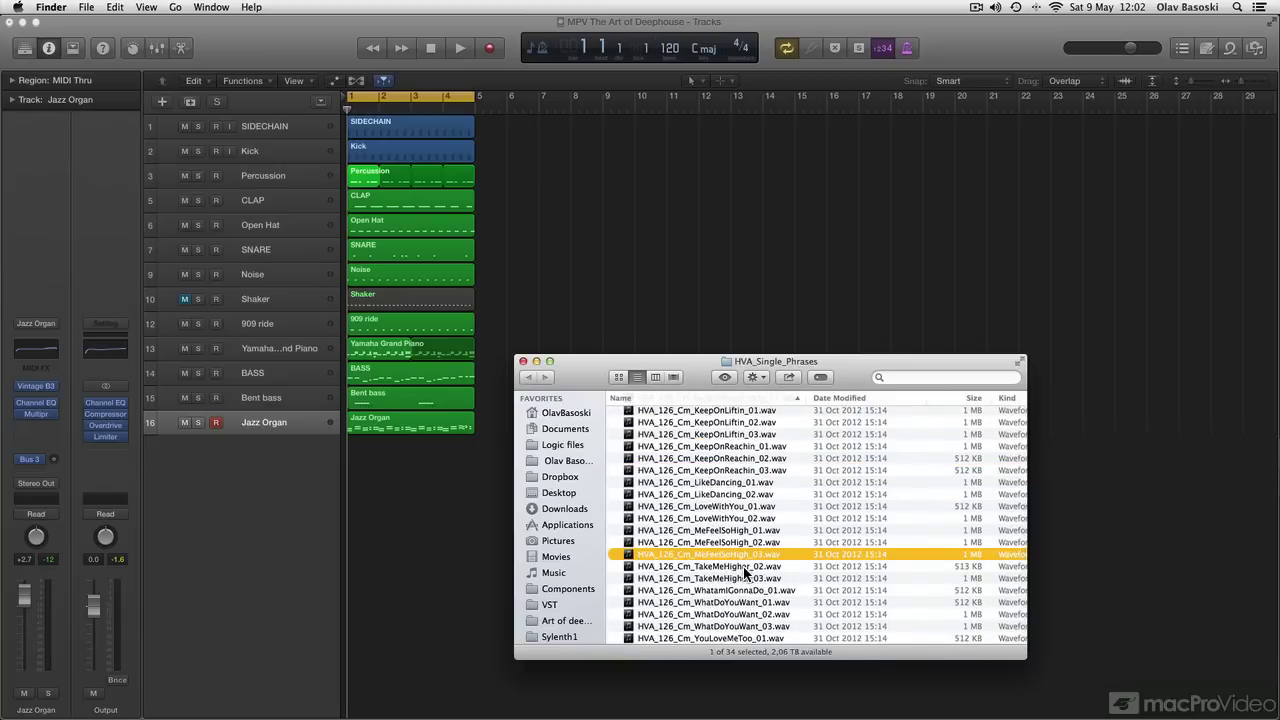
pyautogui.scroll(6, 745, 572)
pyautogui.scroll(-5, 735, 580)
# Preview the vocal samples HVA_126_Cm_MeFeelSoHigh_02.wav, HVA_126_Cm_TakeMeHigher_02.wav and HVA_126_Cm_WhatDoYouWant_01.wav.
pyautogui.click(737, 545)
pyautogui.press('space')
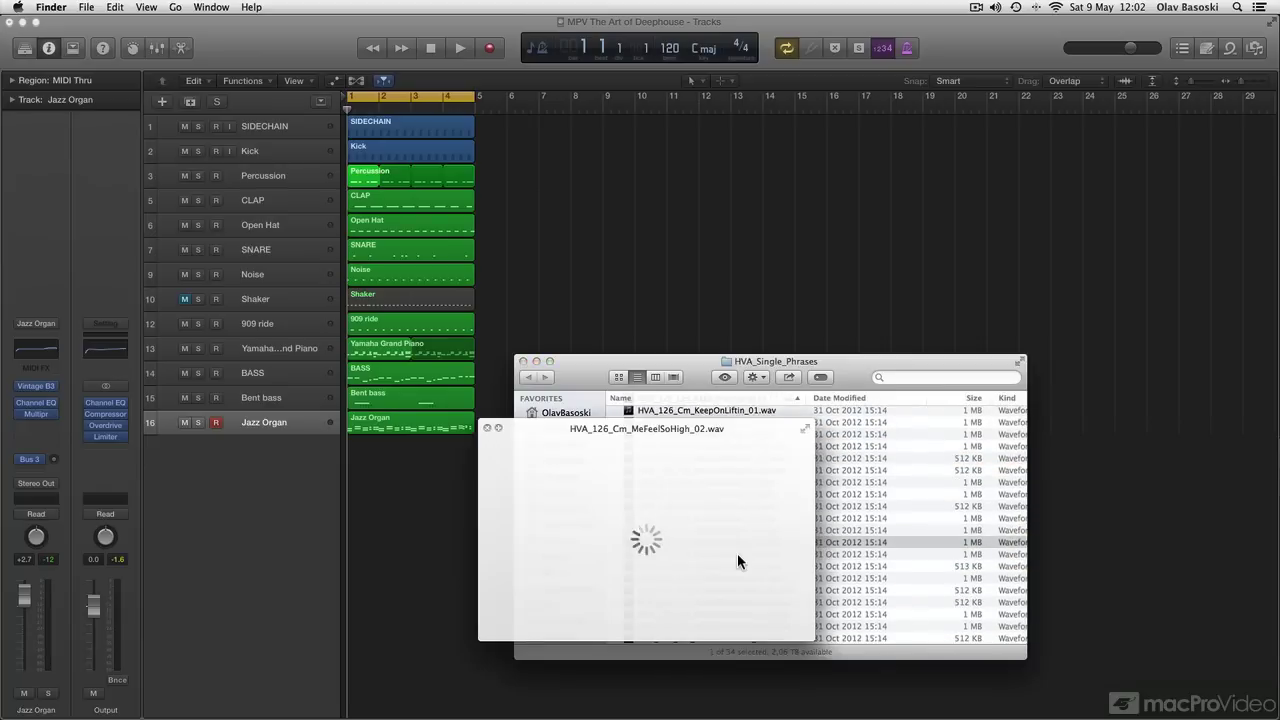
pyautogui.press('space')
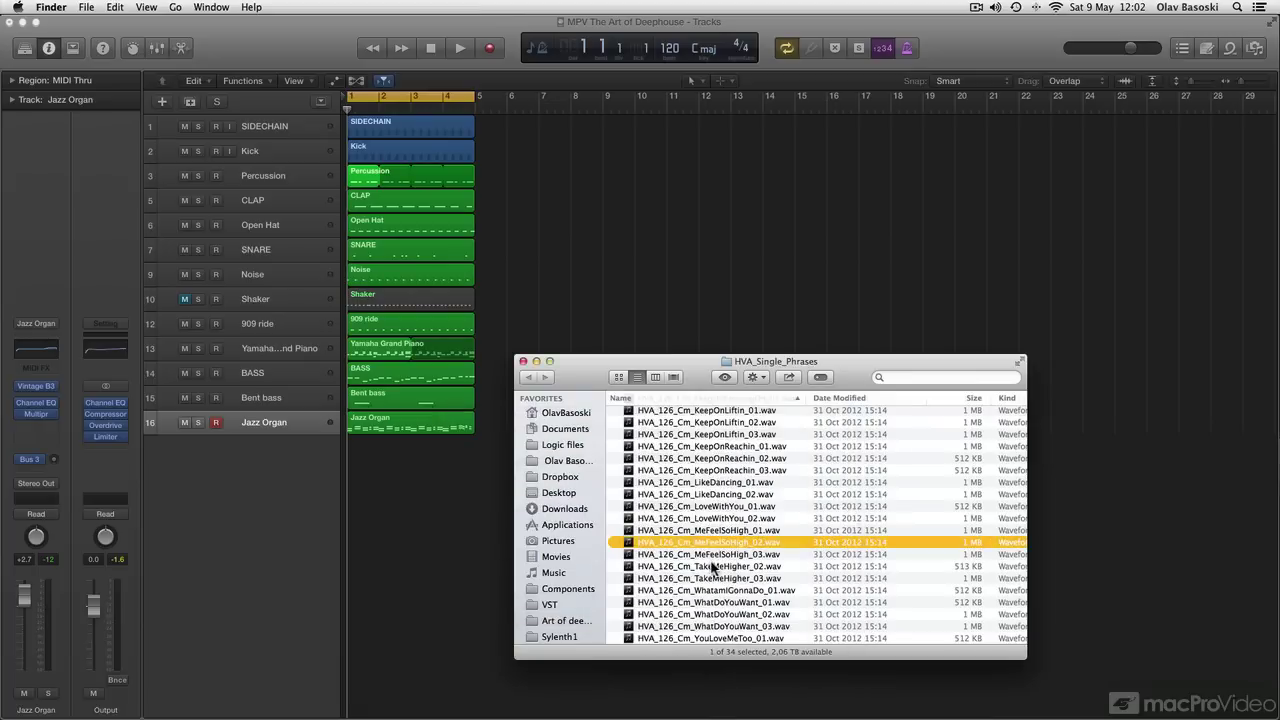
pyautogui.click(716, 567)
pyautogui.press('space')
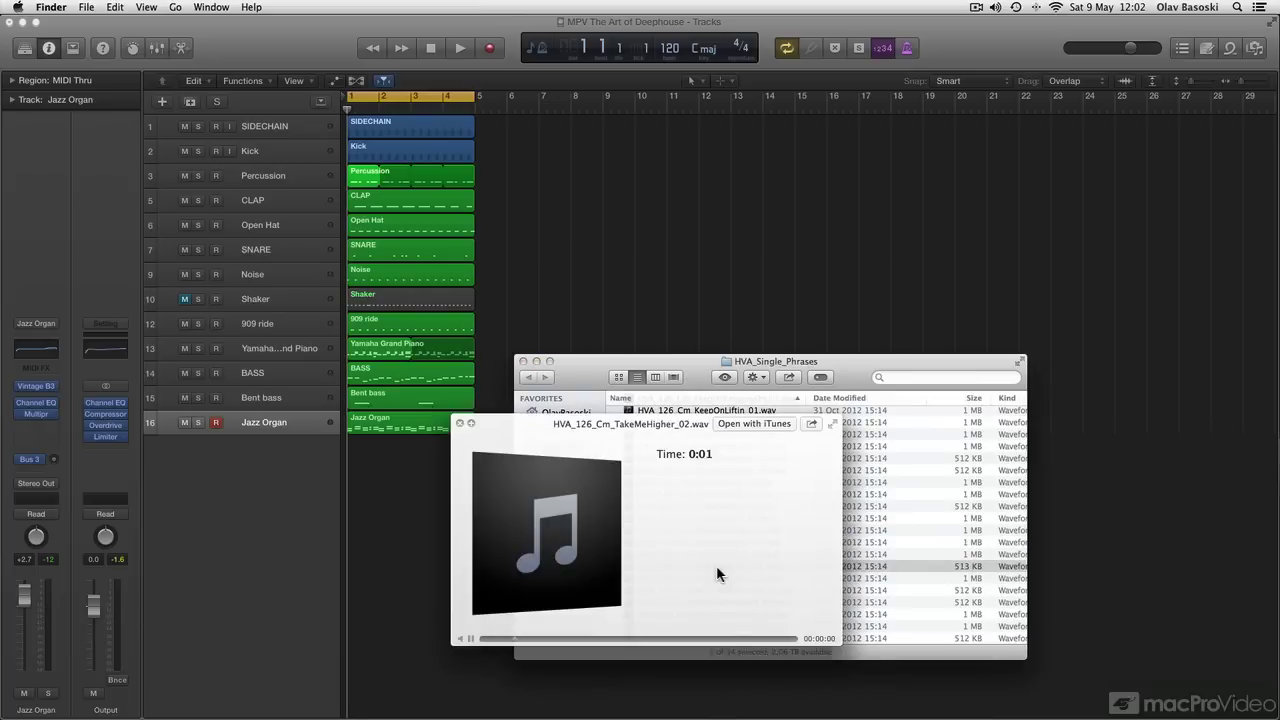
pyautogui.press('space')
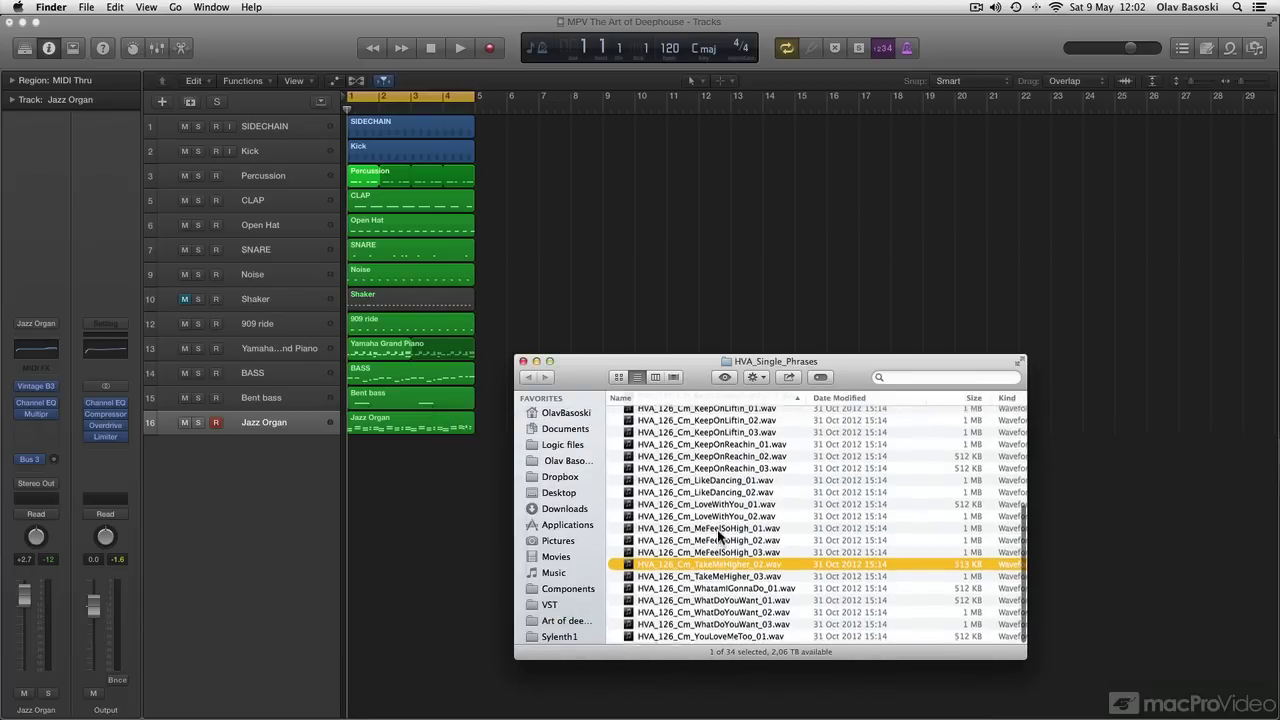
pyautogui.click(726, 605)
pyautogui.press('space')
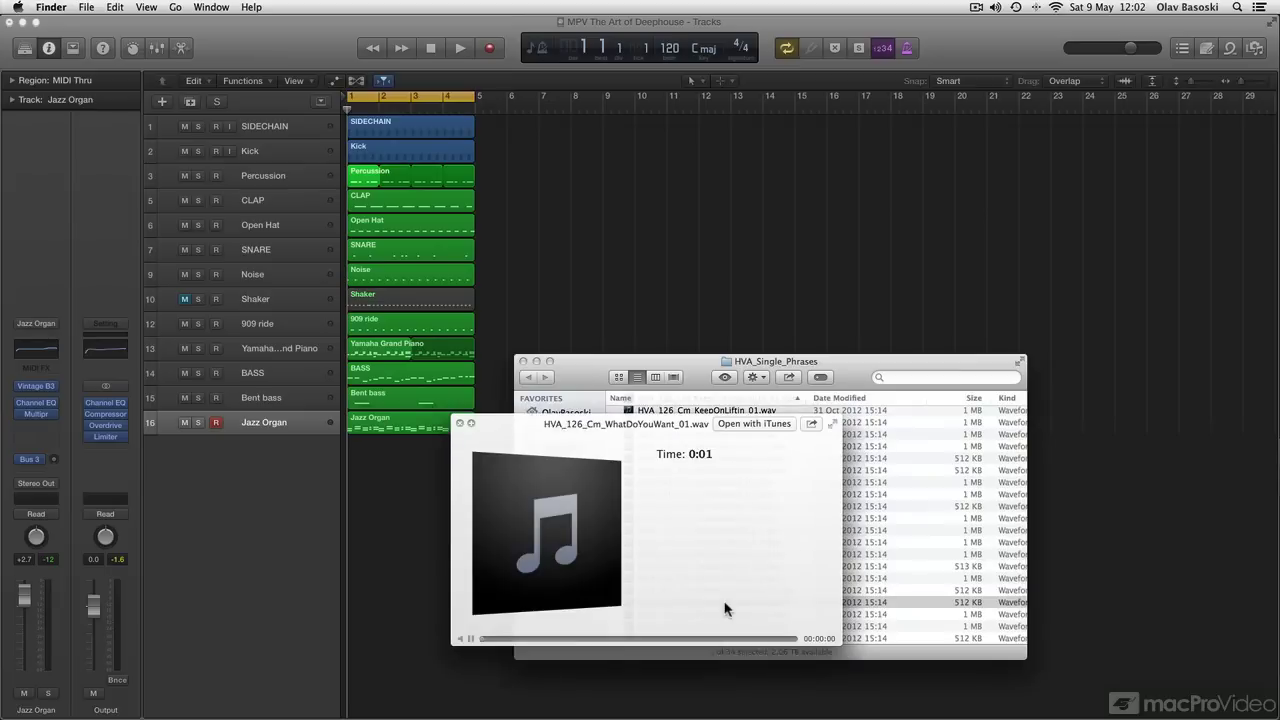
pyautogui.press('space')
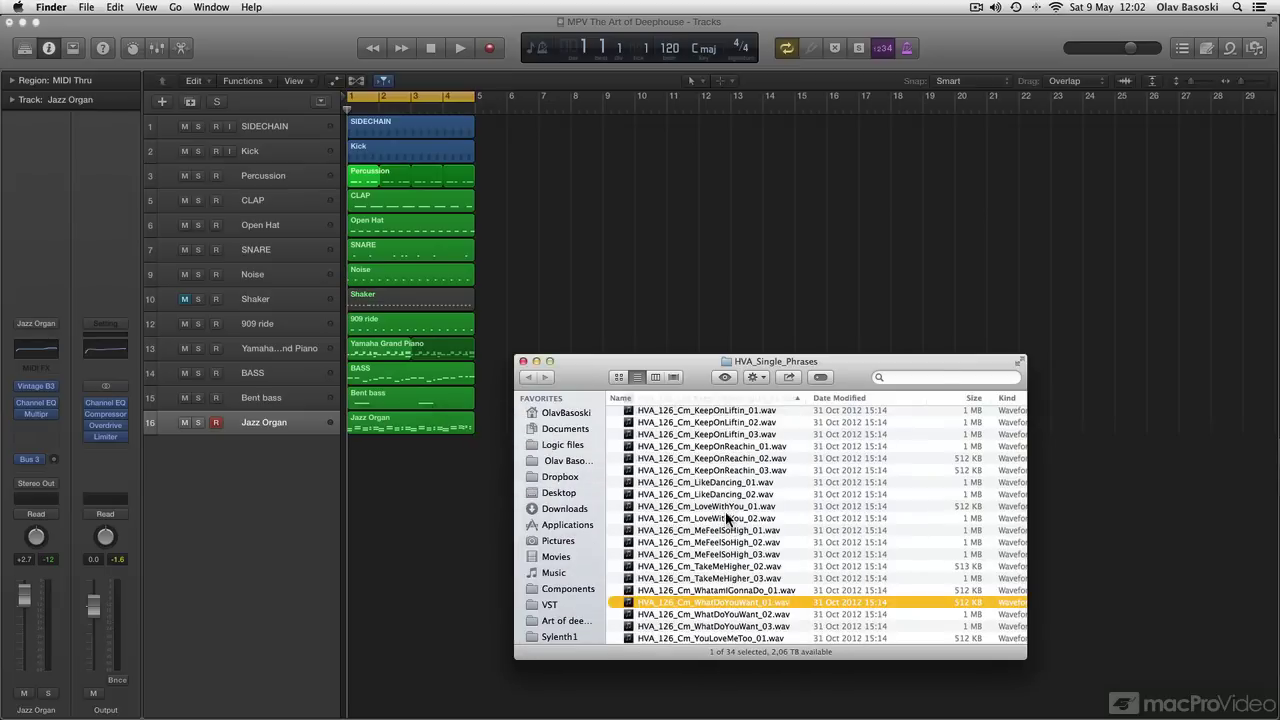
# Preview the vocal sample HVA_126_Cm_KeepOn_01.wav.
pyautogui.scroll(3, 728, 520)
pyautogui.click(708, 428)
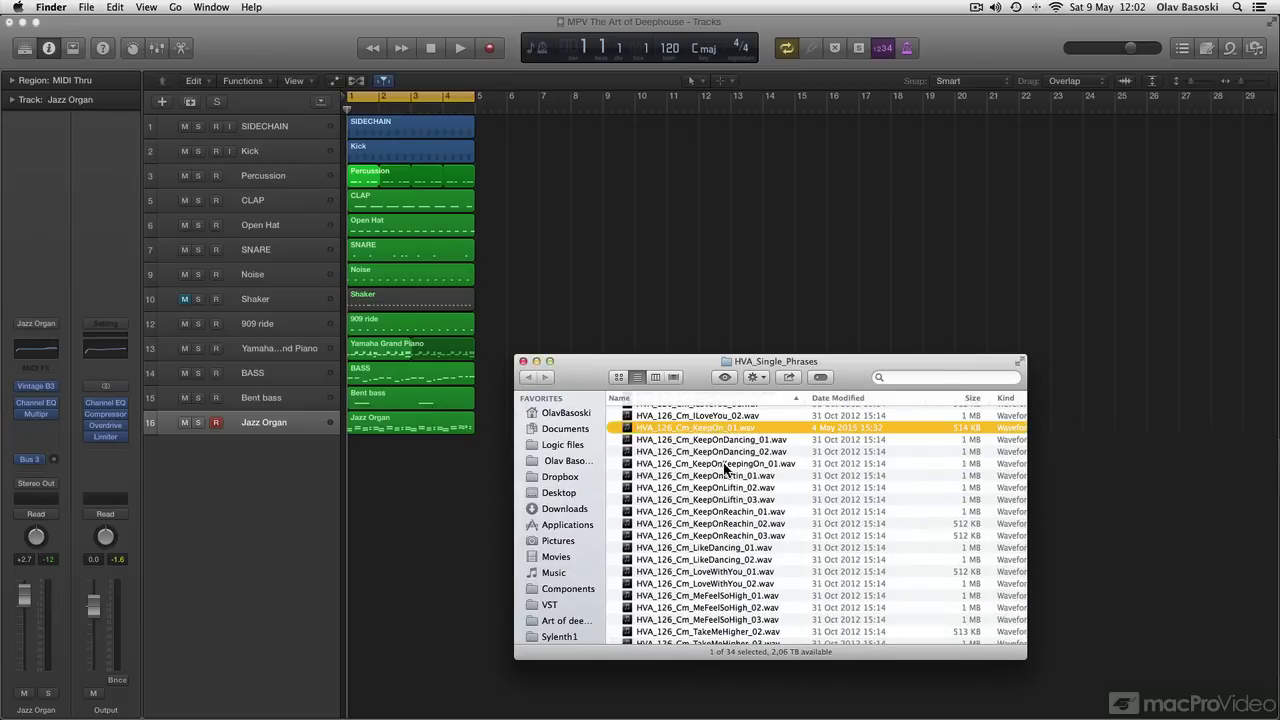
pyautogui.press('space')
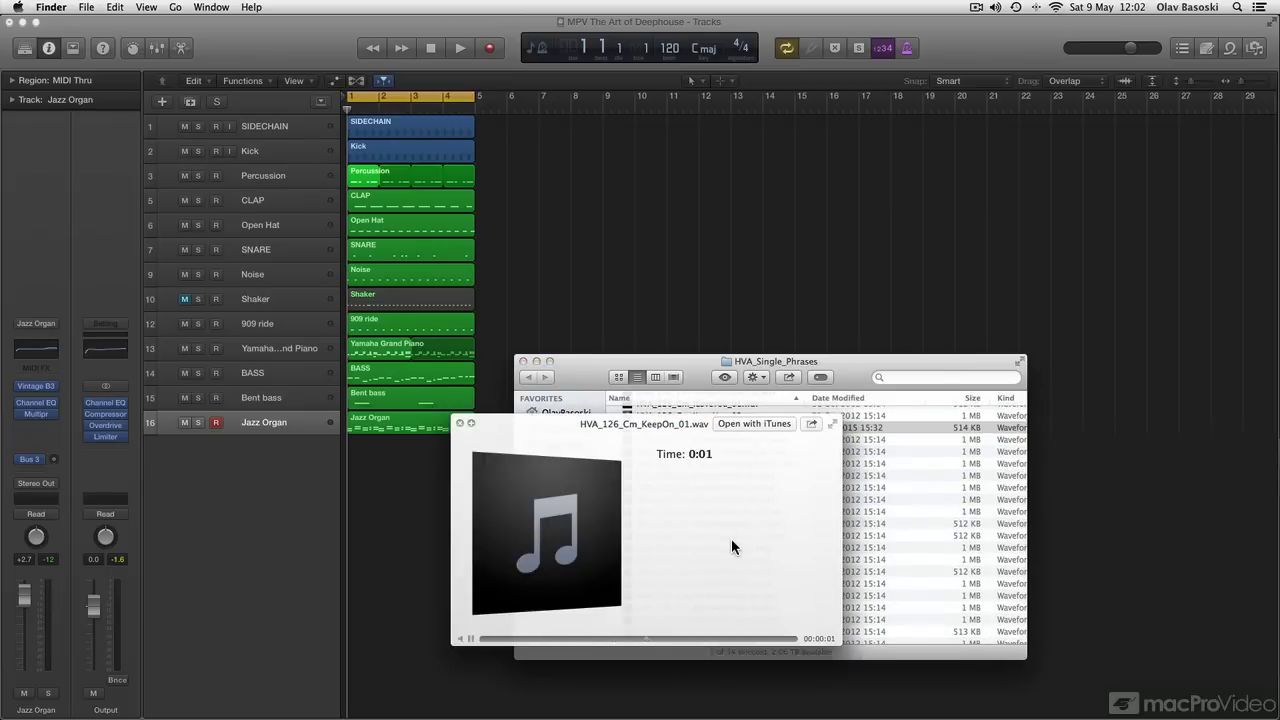
pyautogui.press('space')
# Import HVA_126_Cm_KeepOn_01.wav at bar 1 on a new track below Jazz Organ, and select that track in Logic Pro X.
pyautogui.moveTo(761, 365); pyautogui.dragTo(896, 344)
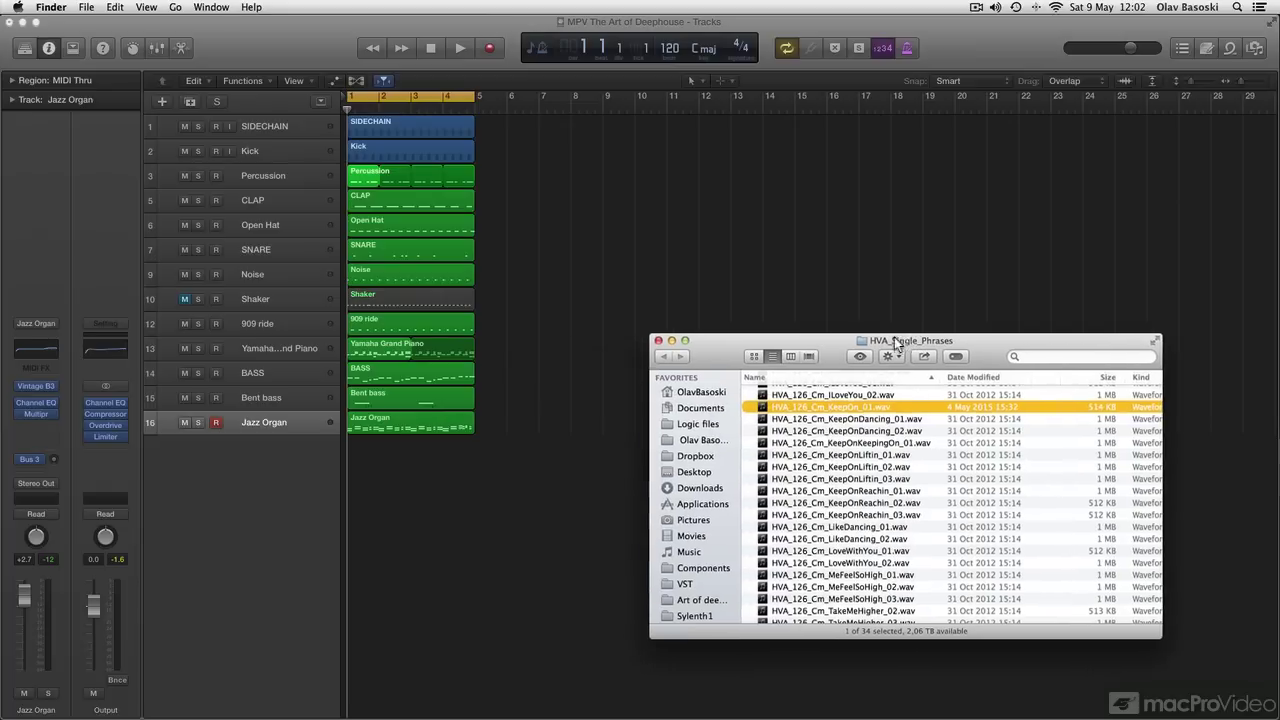
pyautogui.moveTo(831, 404); pyautogui.dragTo(380, 518)
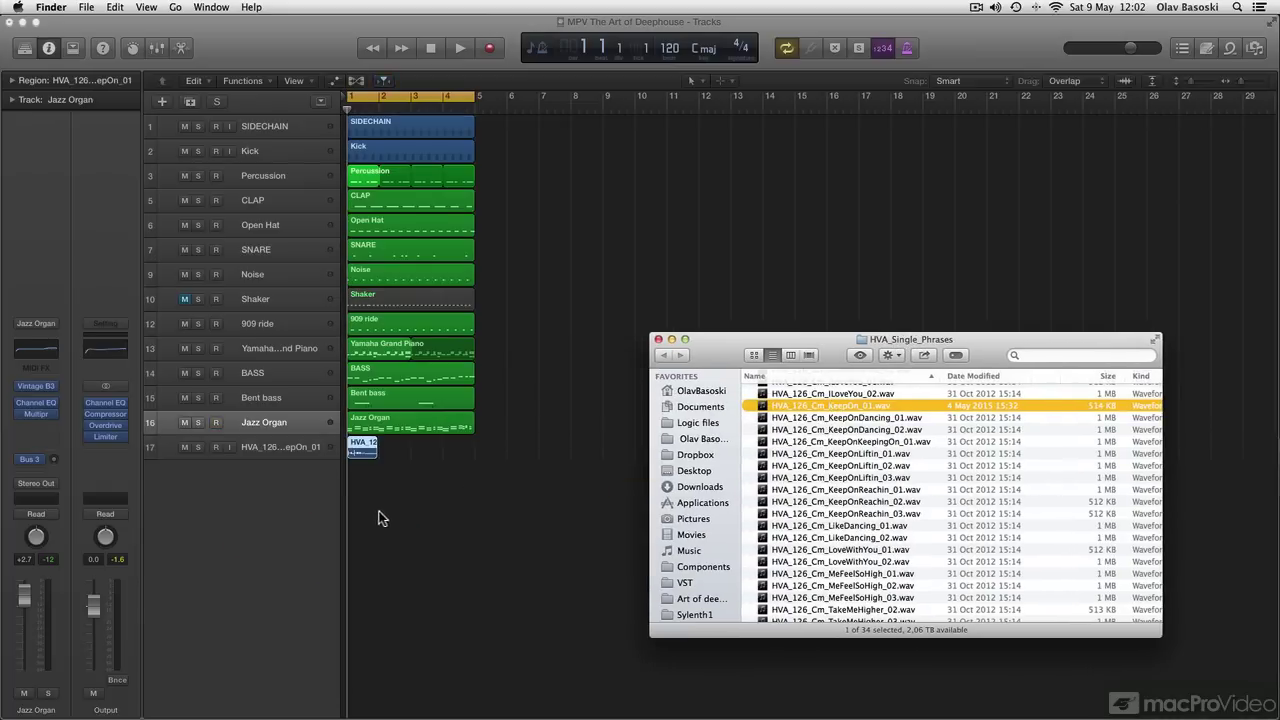
pyautogui.click(380, 518)
pyautogui.click(282, 456)
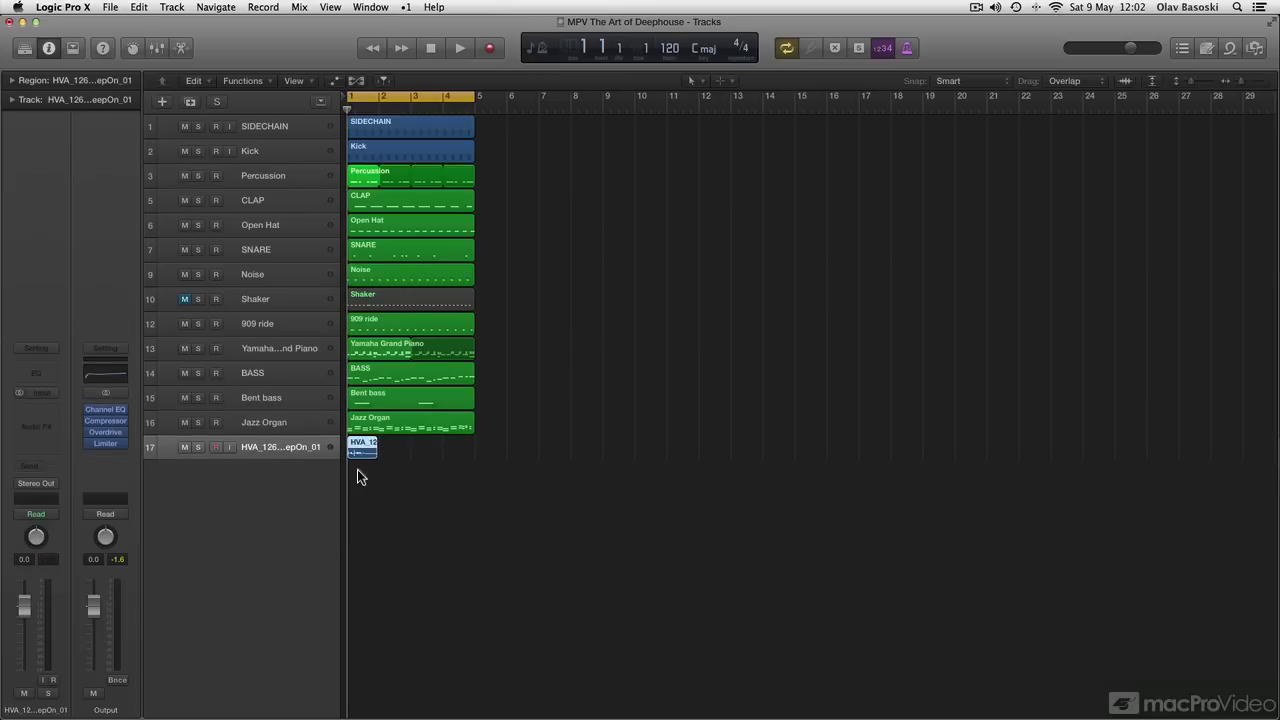
# Insert the Gain plug-in on the KeepOn vocal track and raise its channel volume to +2.8 dB during playback.
pyautogui.click(44, 414)
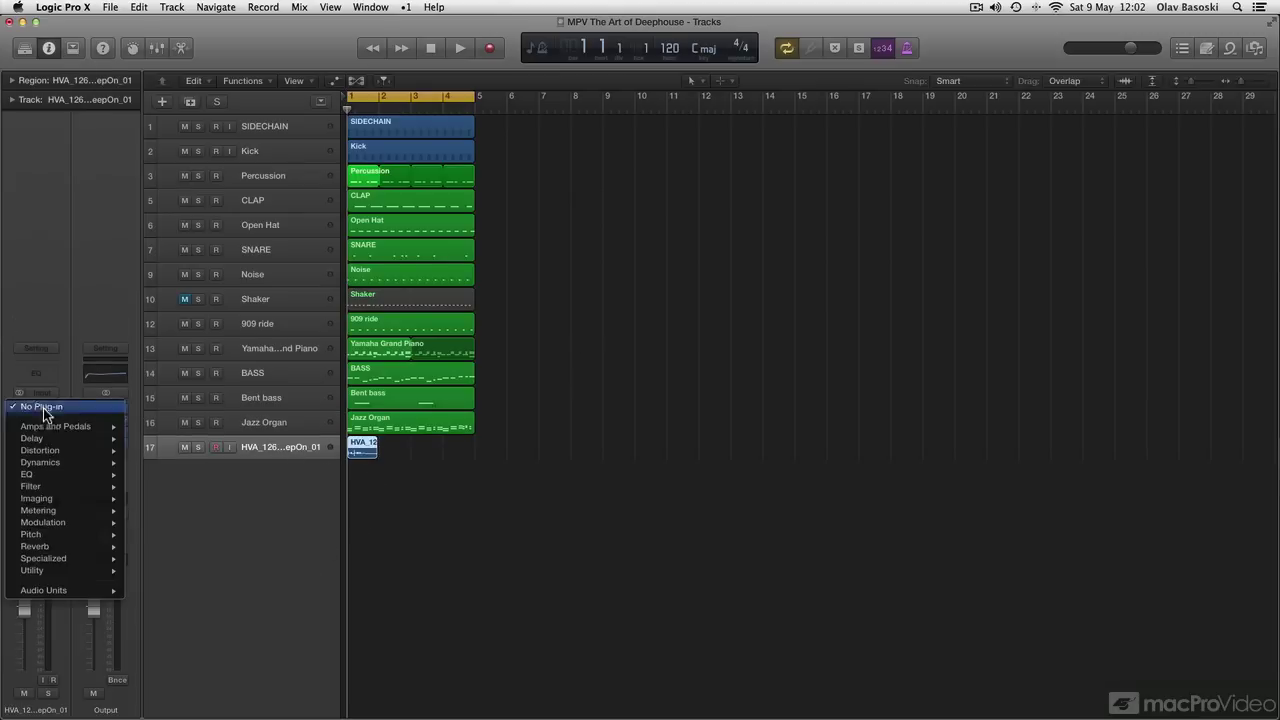
pyautogui.moveTo(40, 570)
pyautogui.moveTo(149, 572)
pyautogui.click(260, 570)
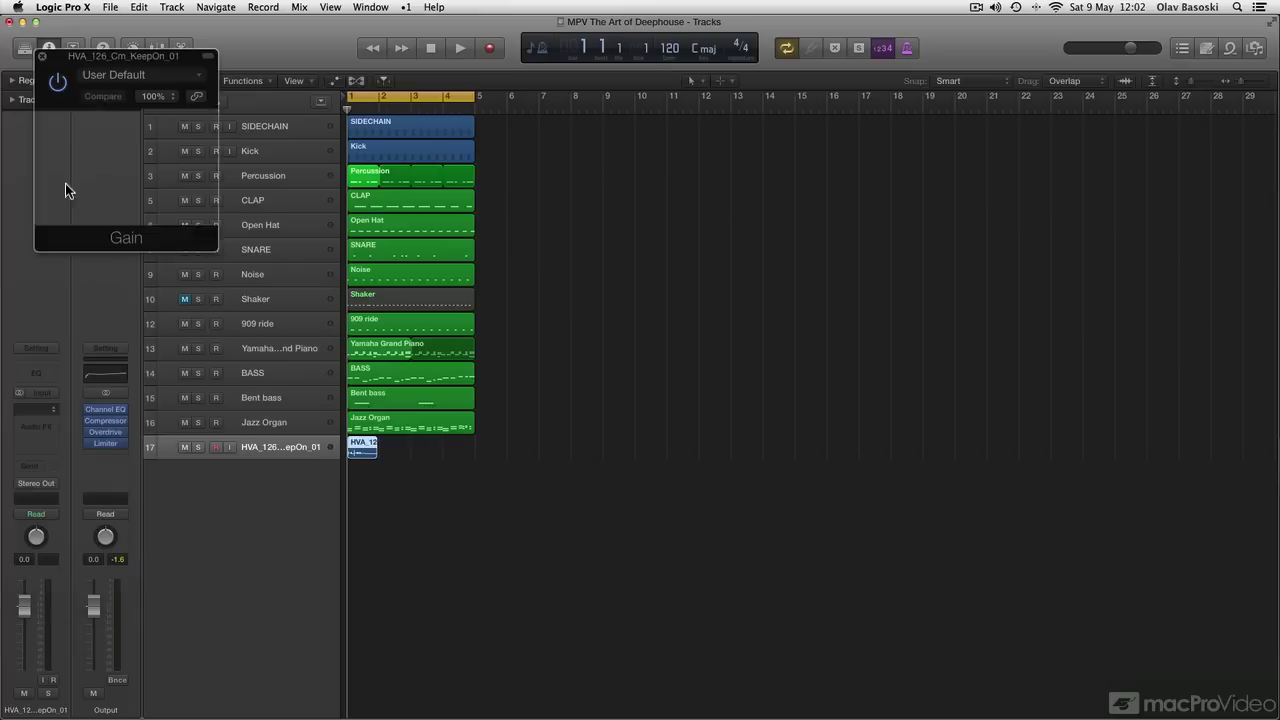
pyautogui.press('space')
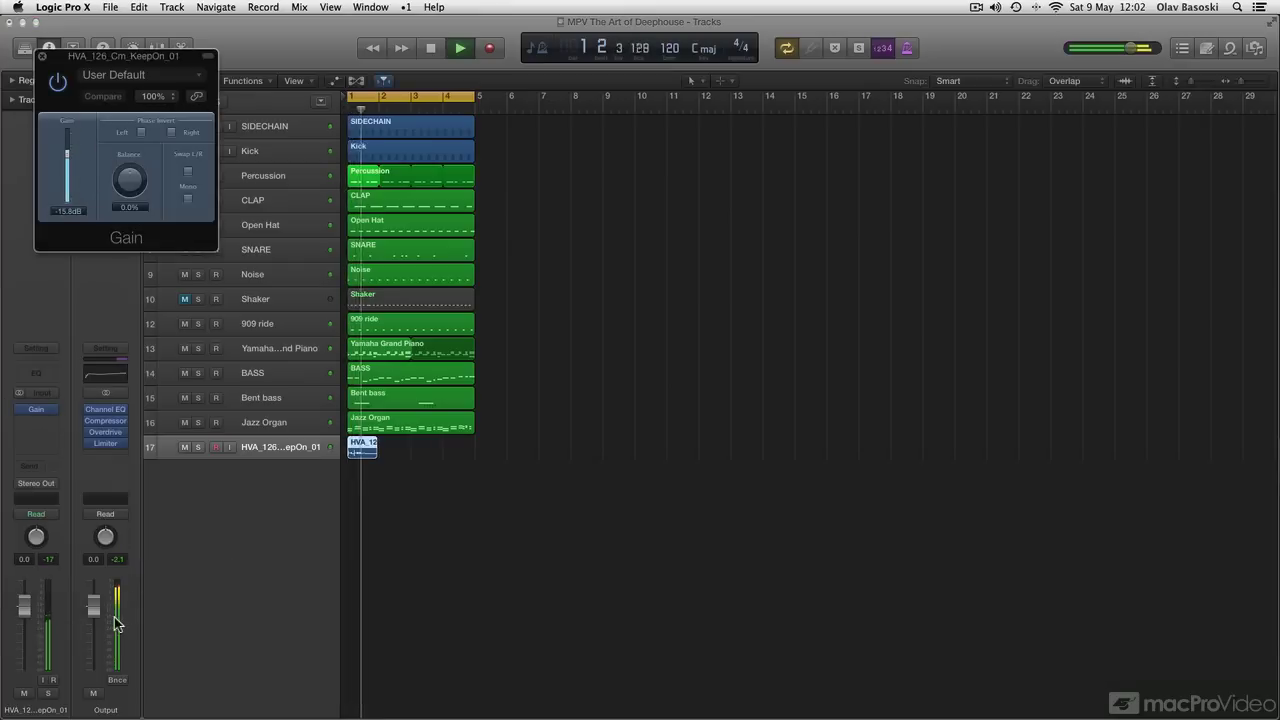
pyautogui.moveTo(29, 610); pyautogui.dragTo(30, 597)
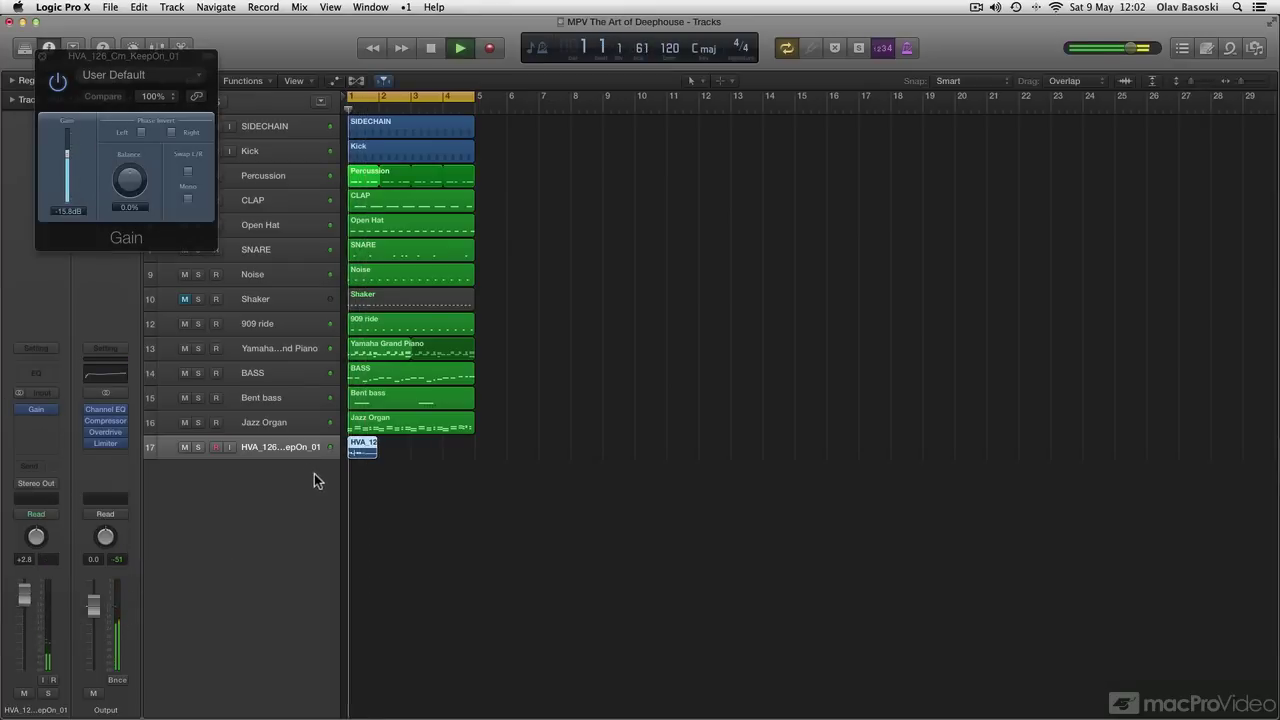
# Listen to the KeepOn vocal track in solo against the arrangement, and switch the solo off again.
pyautogui.keyDown('ctrl'); pyautogui.keyDown('alt'); pyautogui.click(386, 464); pyautogui.keyUp('alt'); pyautogui.keyUp('ctrl')
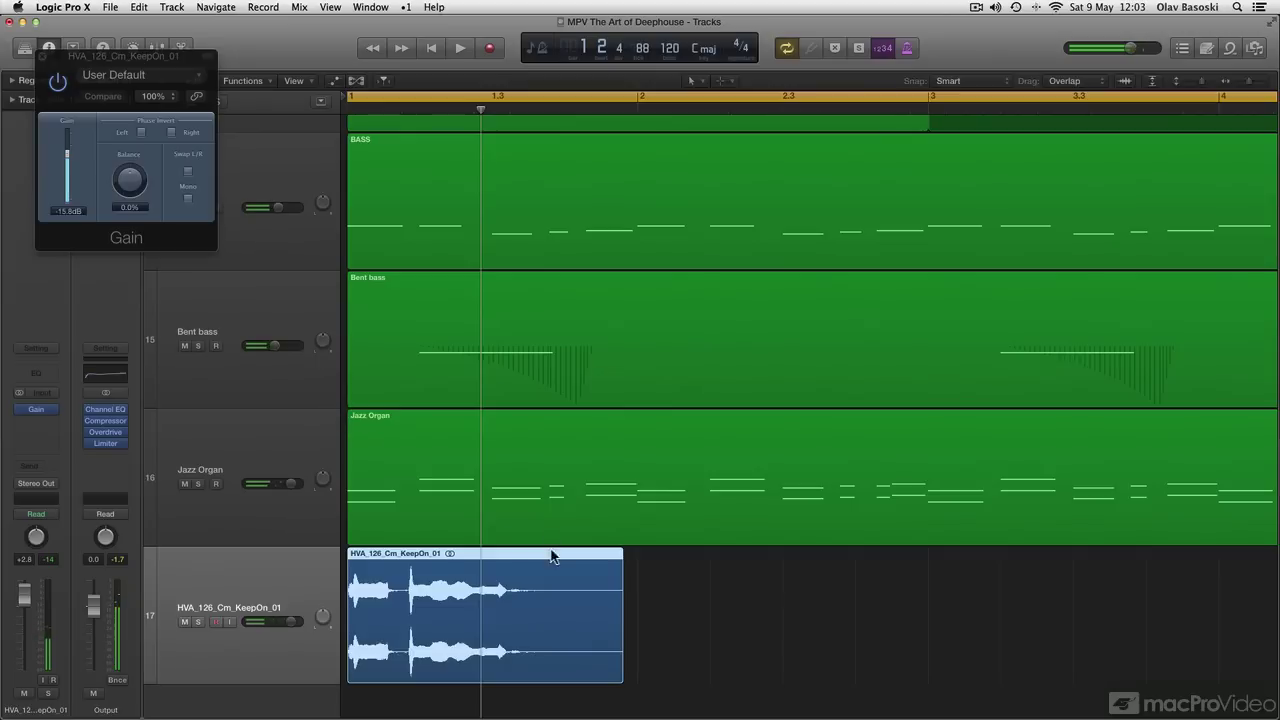
pyautogui.click(49, 693)
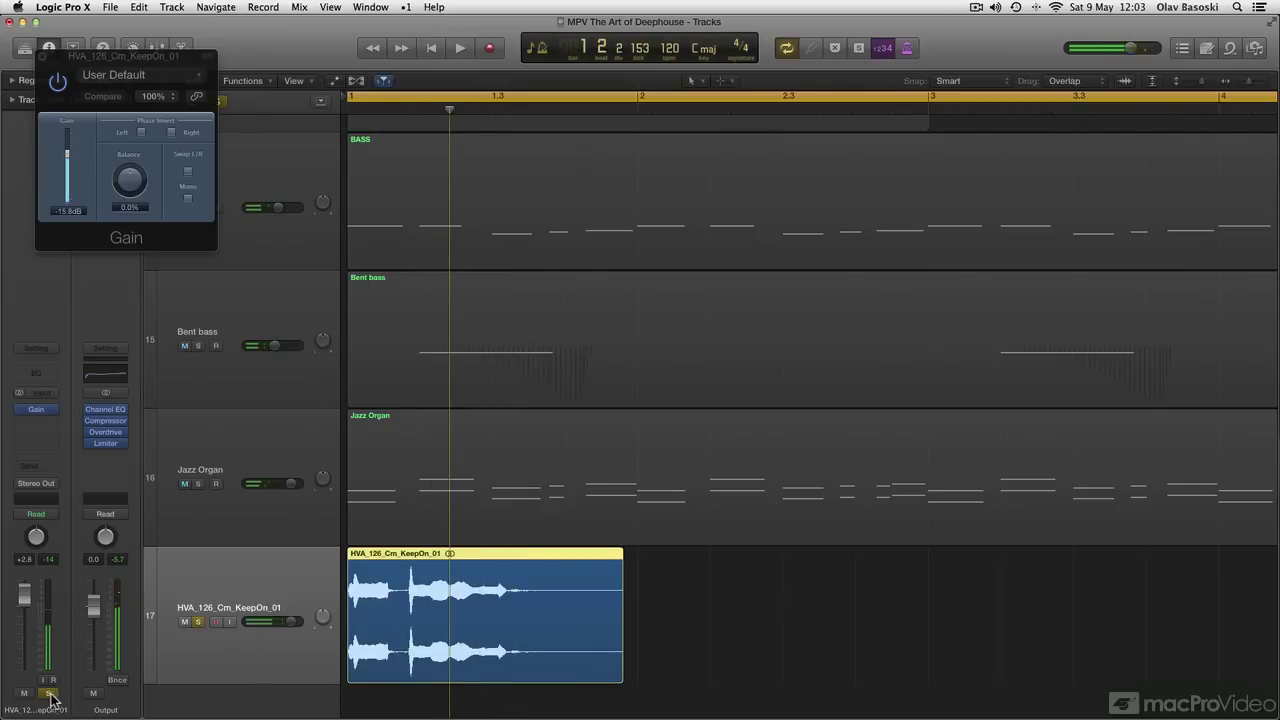
pyautogui.click(49, 693)
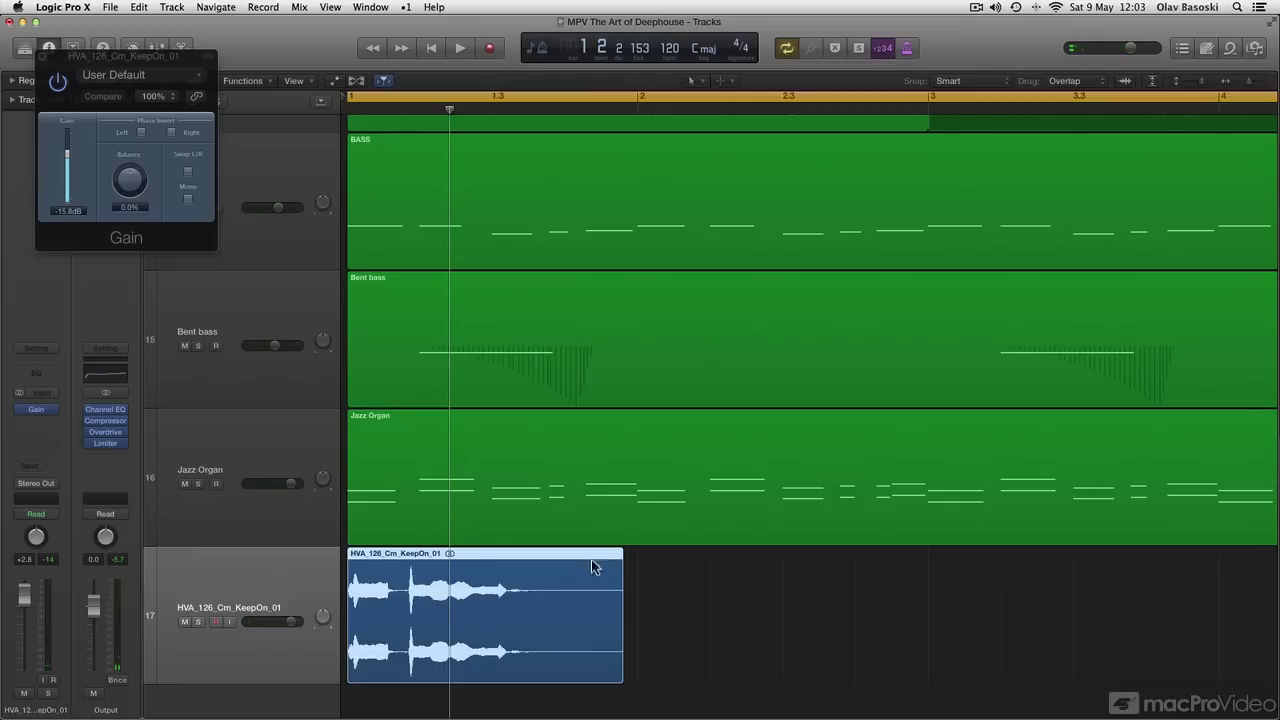
pyautogui.press('z')
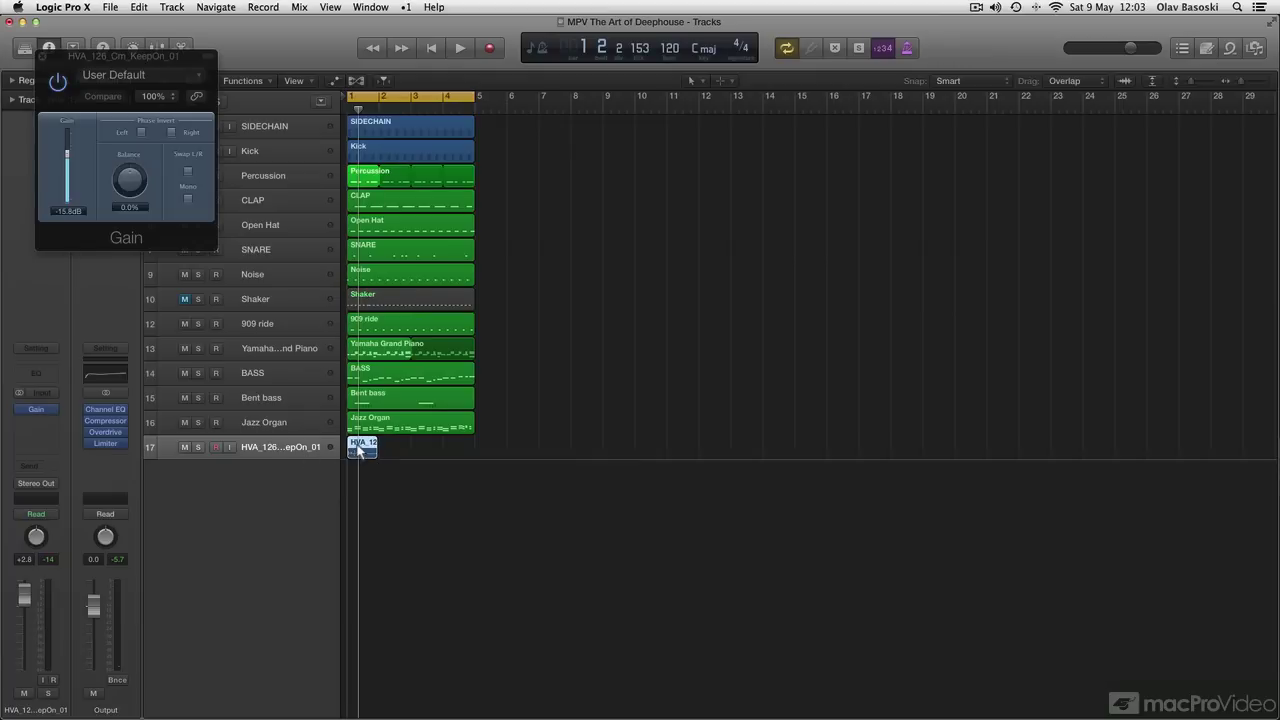
# Move the KeepOn vocal region to start on beat 2 of bar 1, and play the loop to check its timing.
pyautogui.moveTo(480, 491); pyautogui.dragTo(316, 424)
pyautogui.press('space')
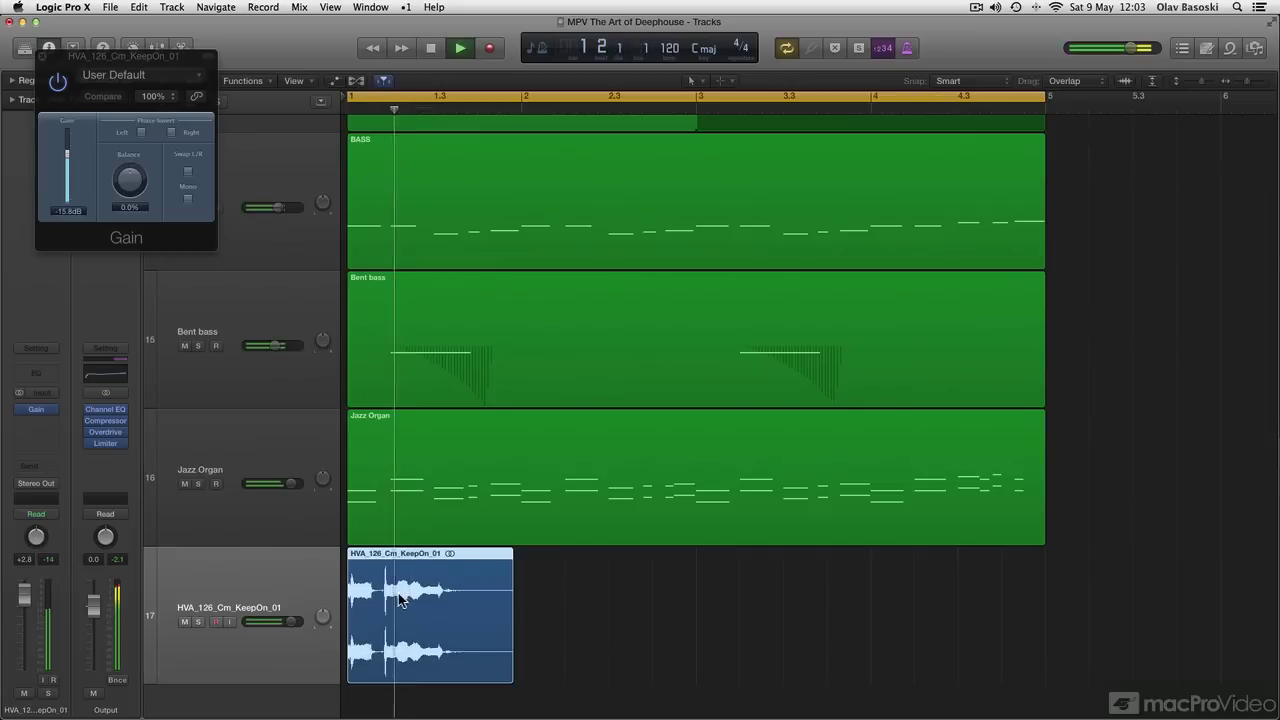
pyautogui.press('space')
pyautogui.moveTo(402, 594); pyautogui.dragTo(443, 598)
pyautogui.press('space')
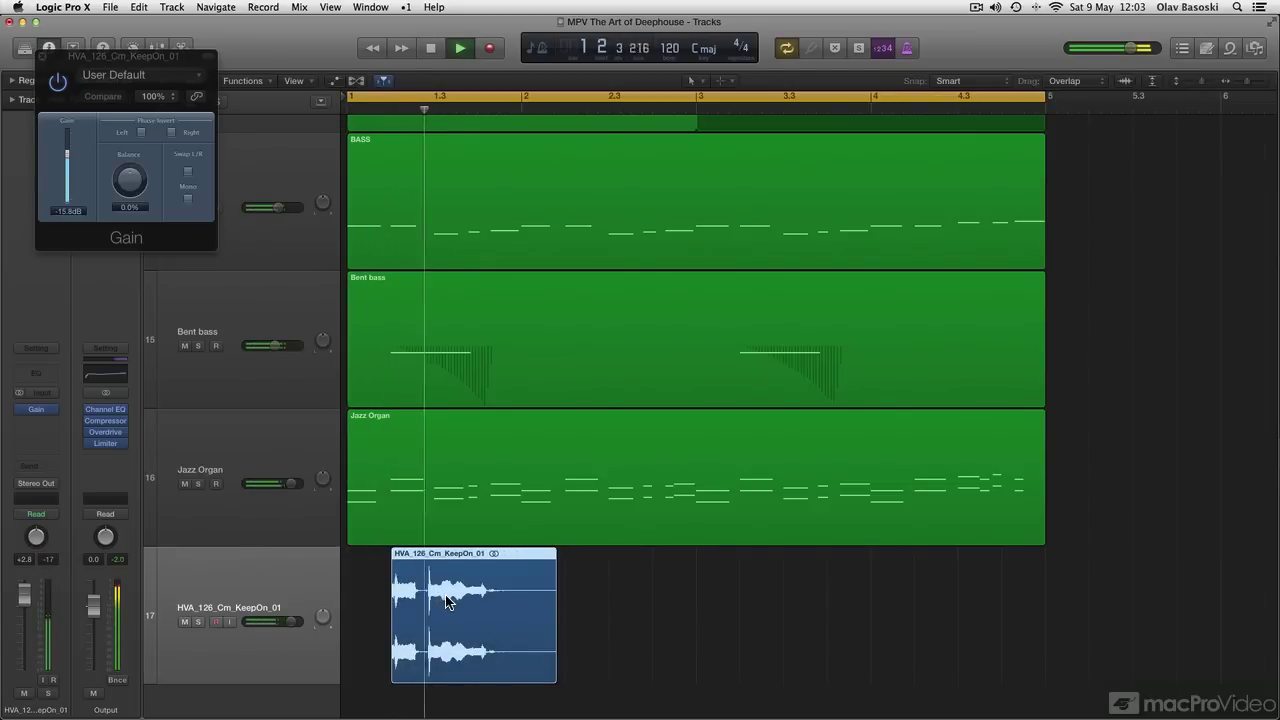
pyautogui.press('space')
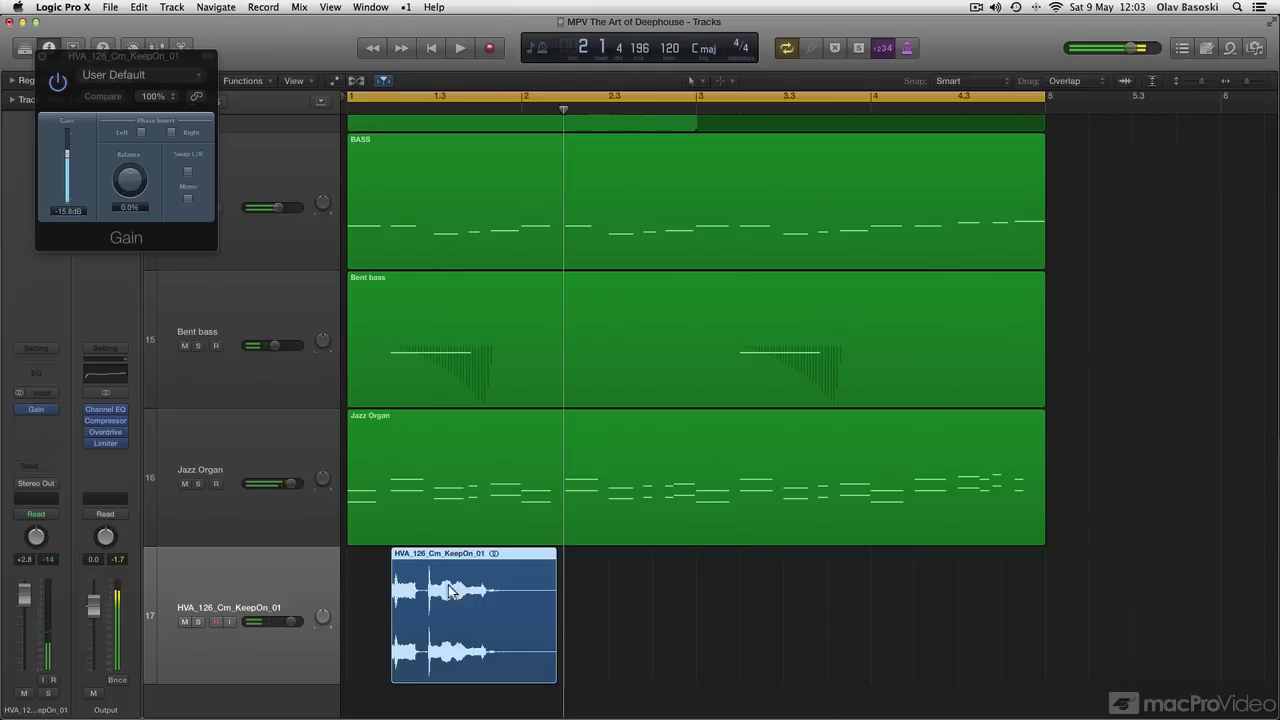
# Copy the KeepOn vocal region to beat 2 of bar 2 and beat 2 of bar 3, playing the loop to check.
pyautogui.moveTo(448, 591); pyautogui.dragTo(627, 590)
pyautogui.press('space')
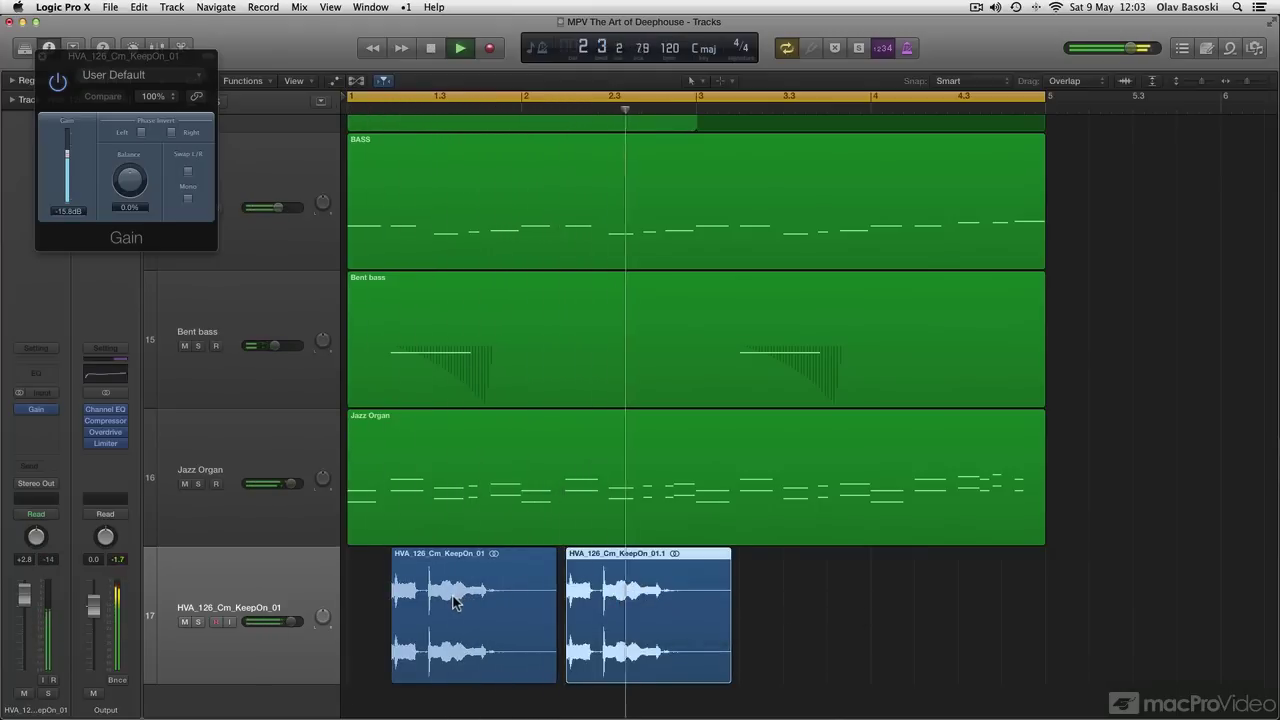
pyautogui.press('space')
pyautogui.moveTo(606, 600); pyautogui.dragTo(781, 601)
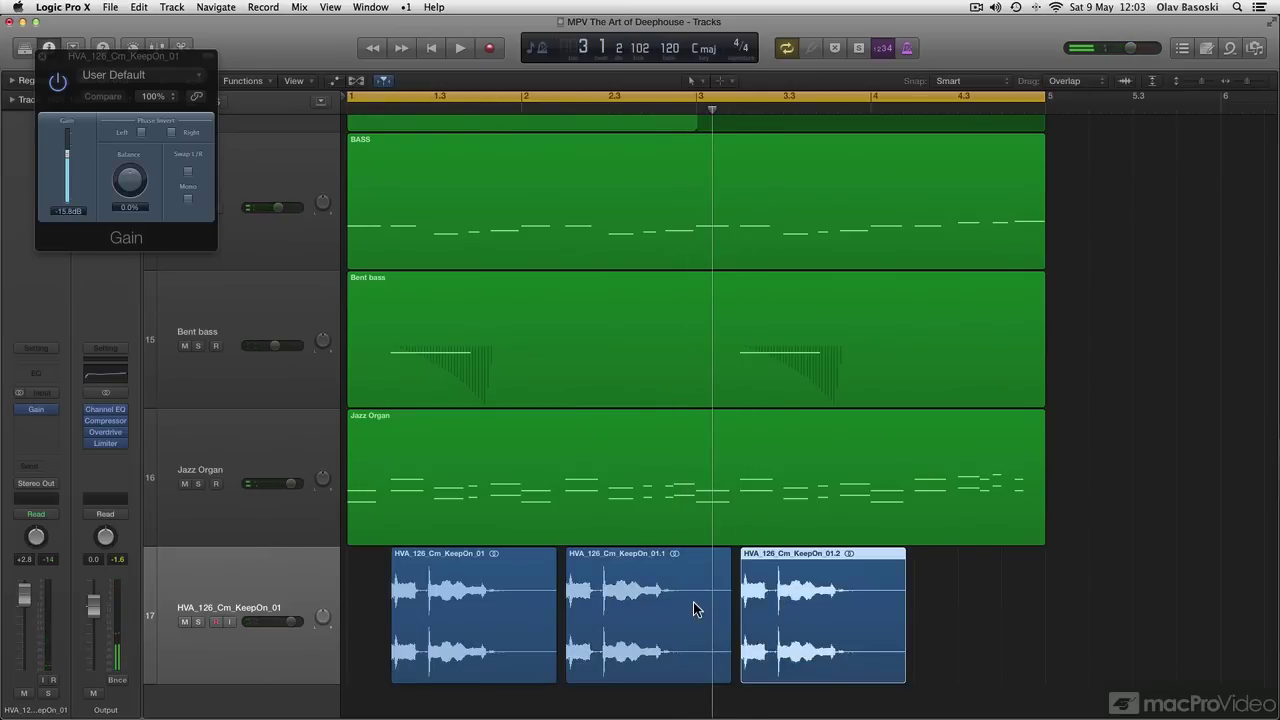
pyautogui.press('space')
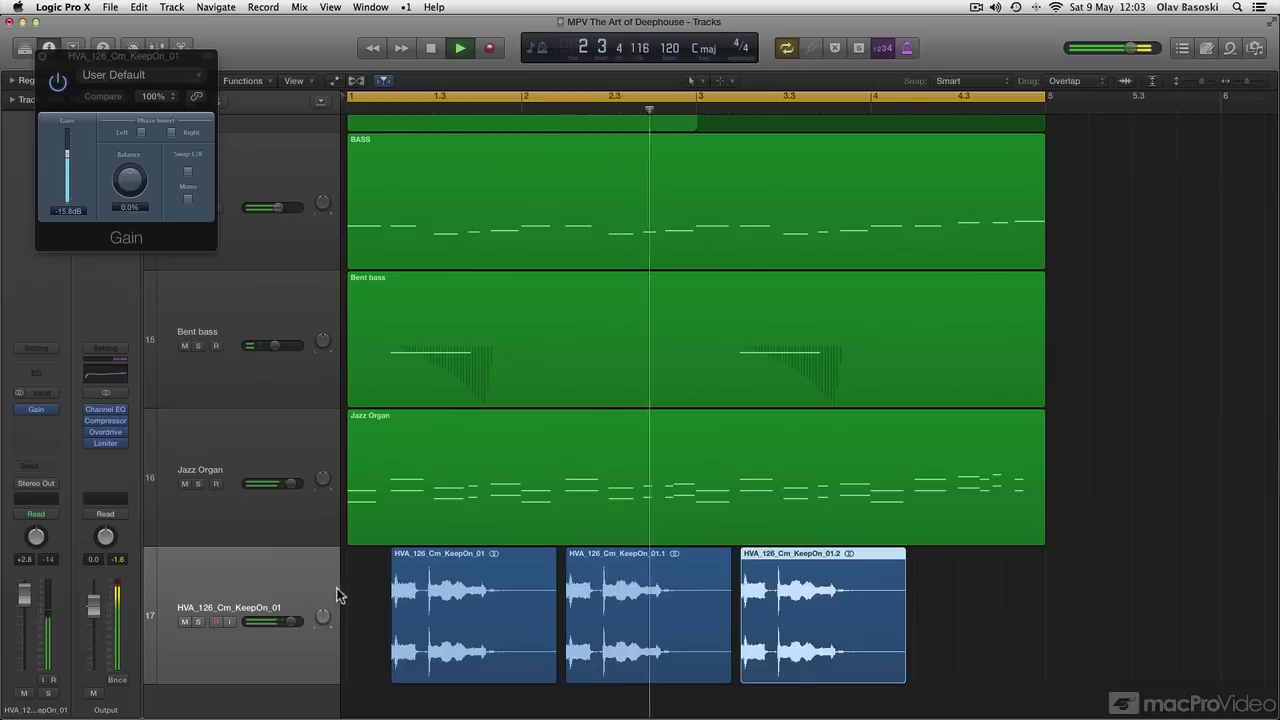
pyautogui.press('space')
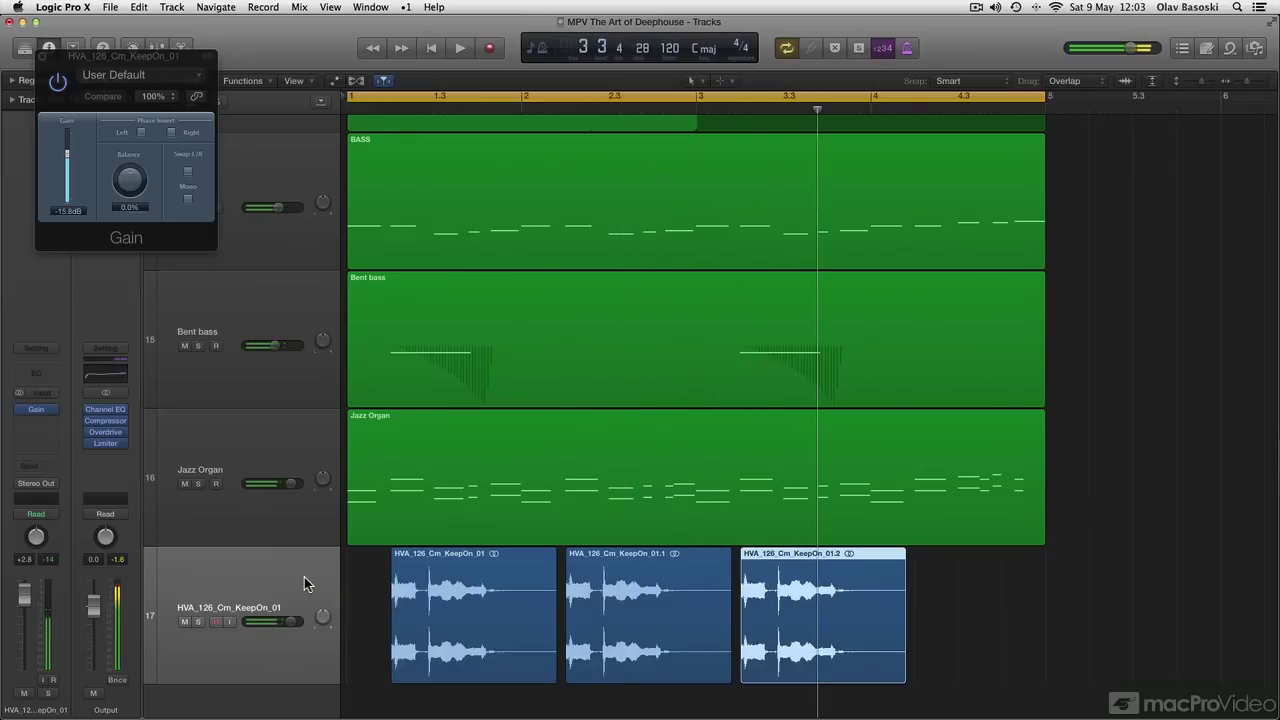
# Solo the KeepOn vocal track and insert the Pitch Shifter plug-in below Gain, moving its window clear of the Gain window.
pyautogui.click(305, 584)
pyautogui.click(47, 692)
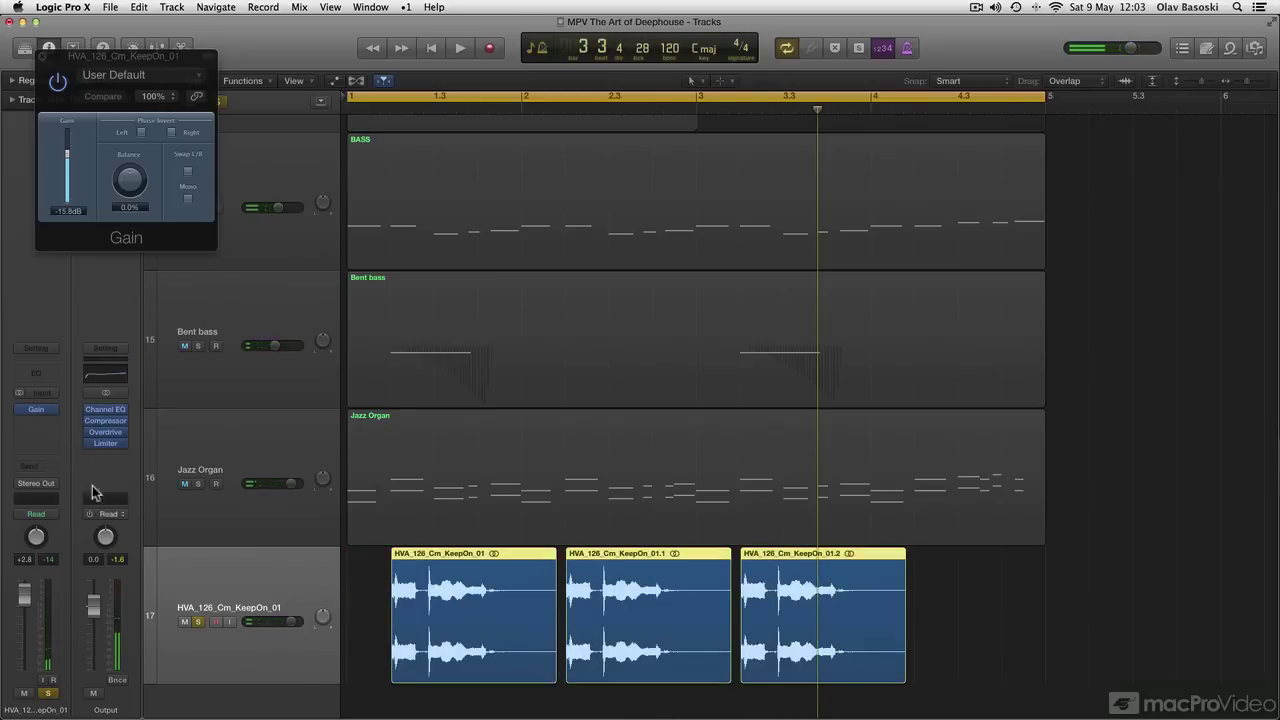
pyautogui.click(40, 421)
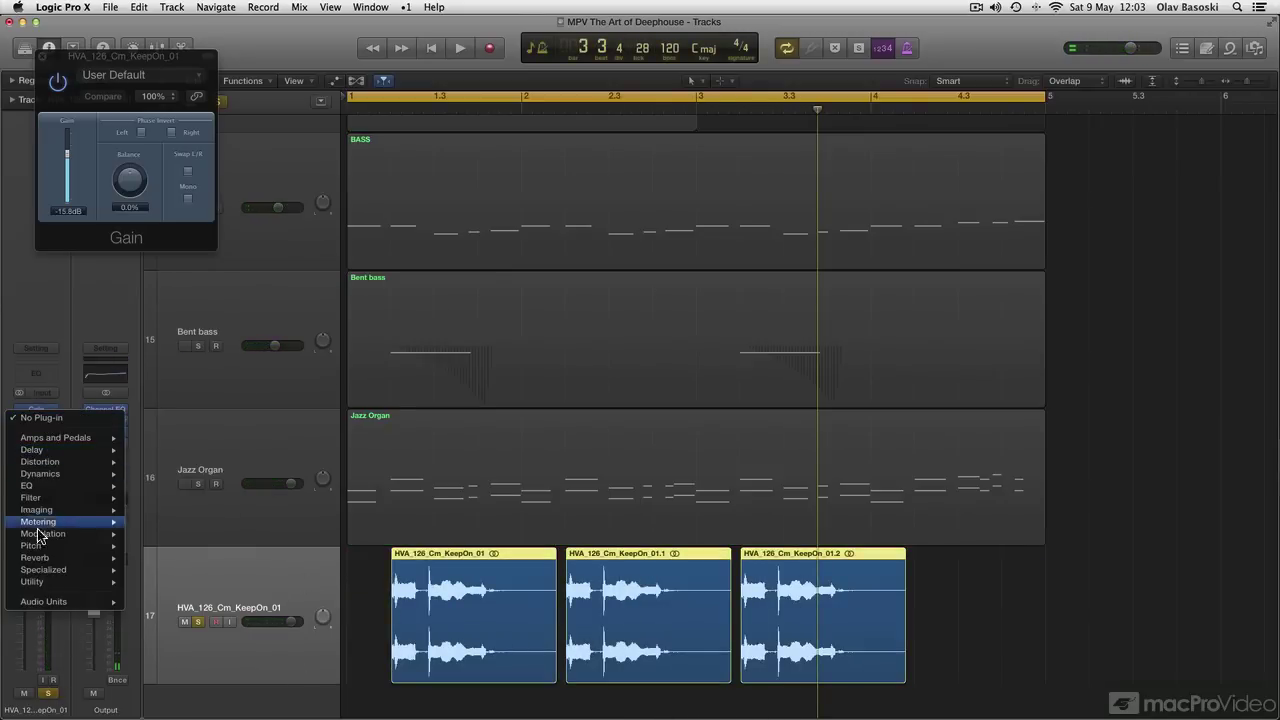
pyautogui.moveTo(75, 546)
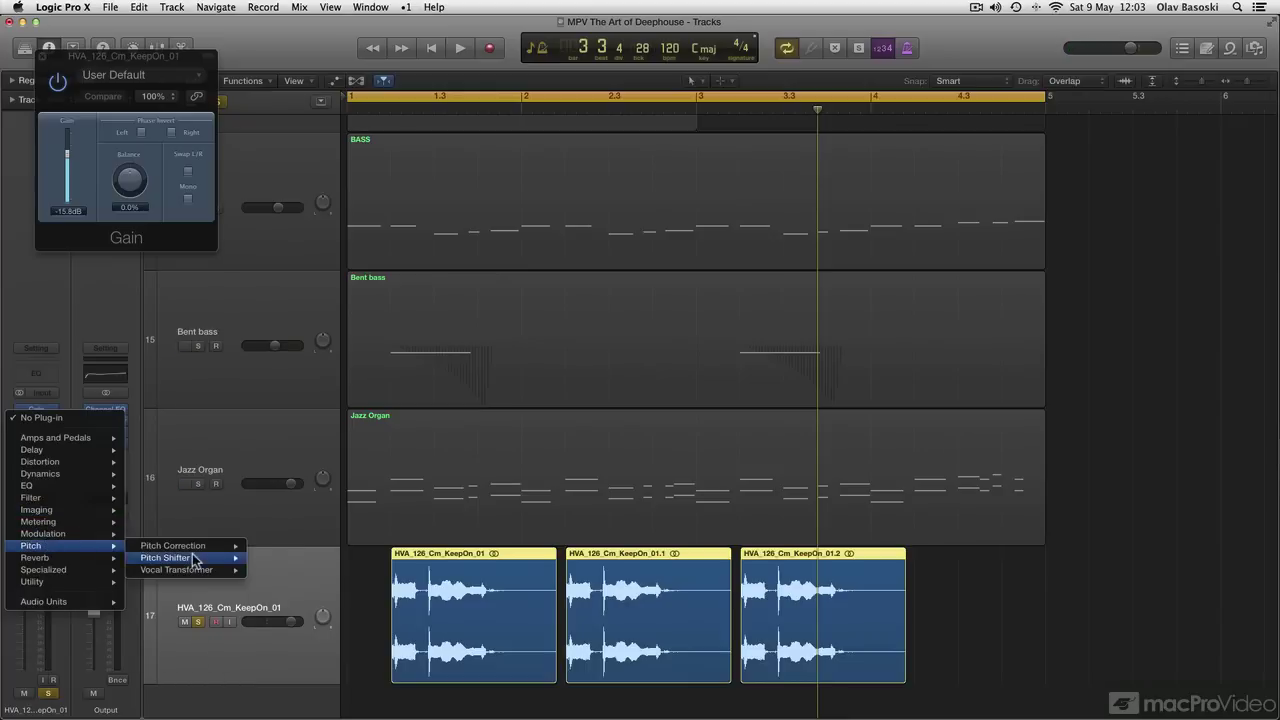
pyautogui.moveTo(194, 559)
pyautogui.click(268, 558)
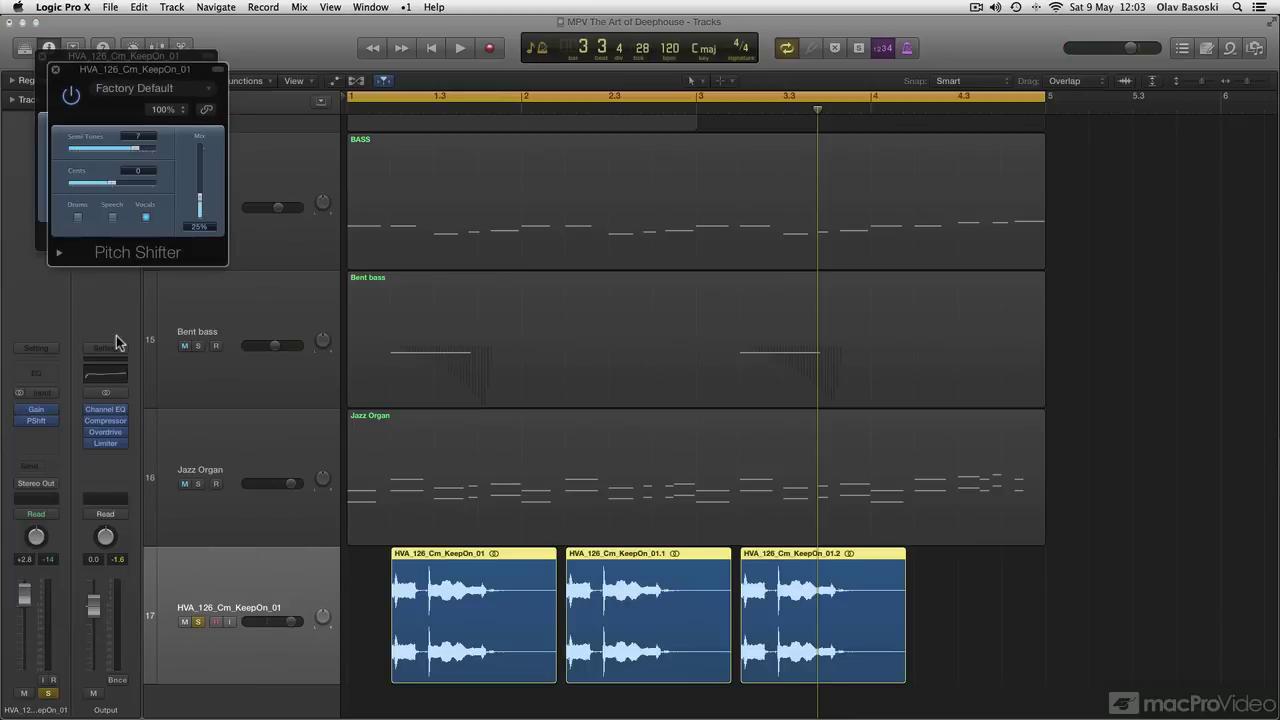
pyautogui.moveTo(145, 68); pyautogui.dragTo(357, 93)
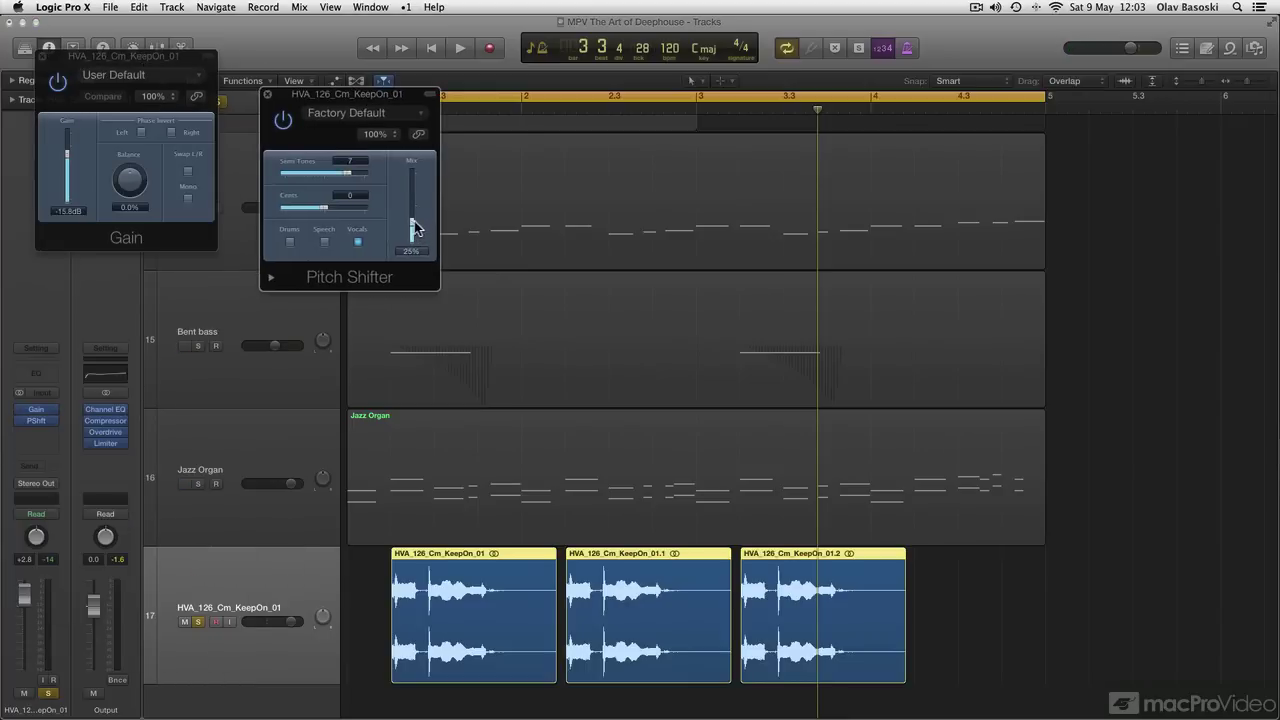
# Set the Pitch Shifter's mix to 100% and its semitones to -12, and play the soloed vocal to check.
pyautogui.moveTo(415, 228); pyautogui.dragTo(214, 177)
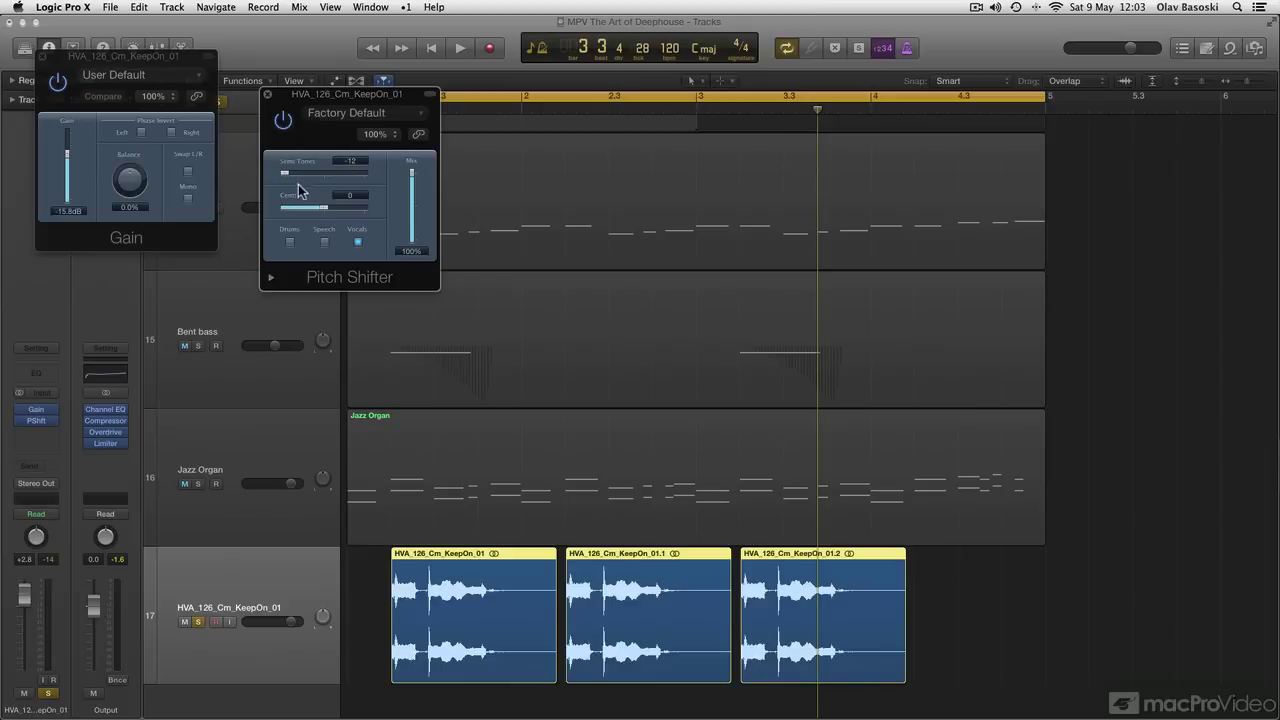
pyautogui.press('space')
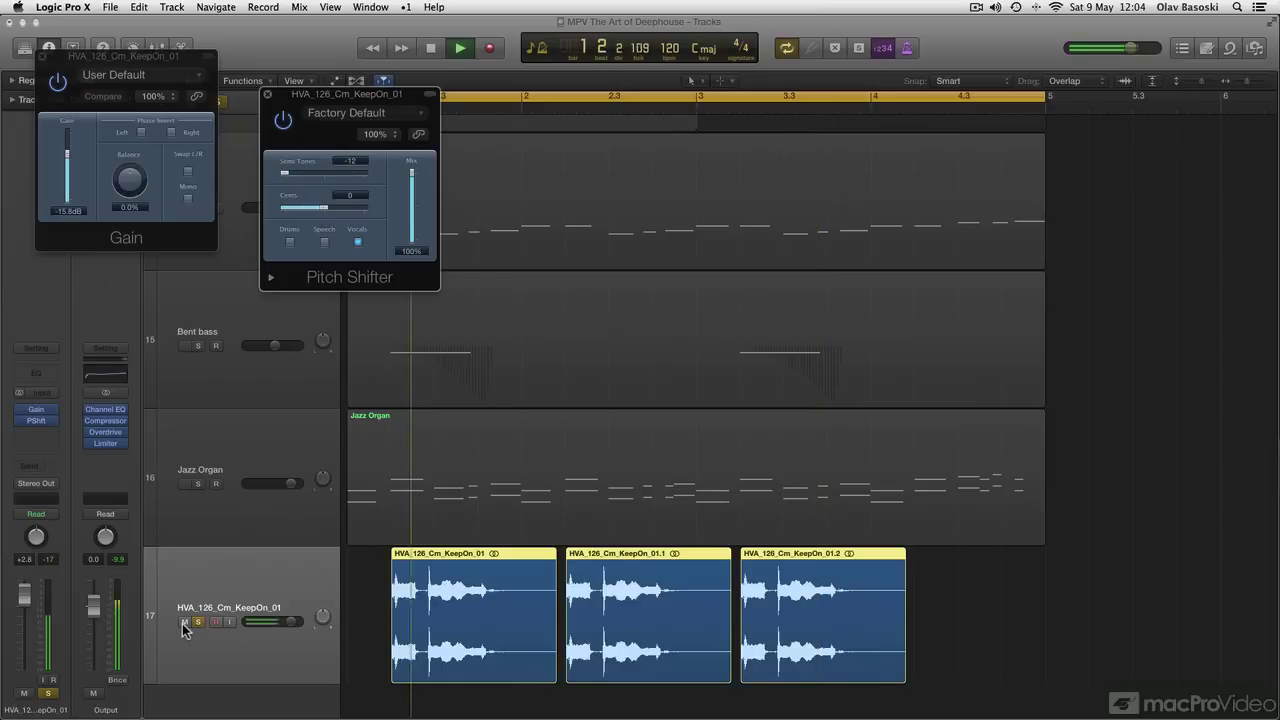
pyautogui.press('space')
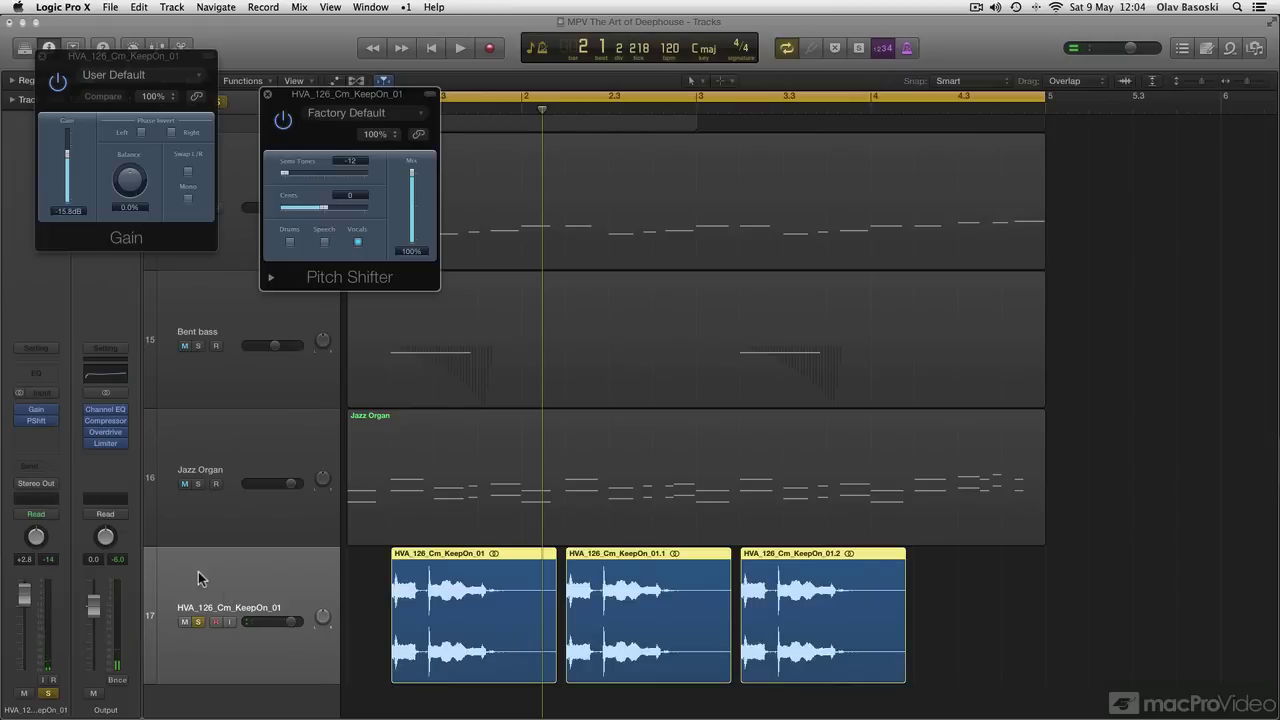
pyautogui.press('space')
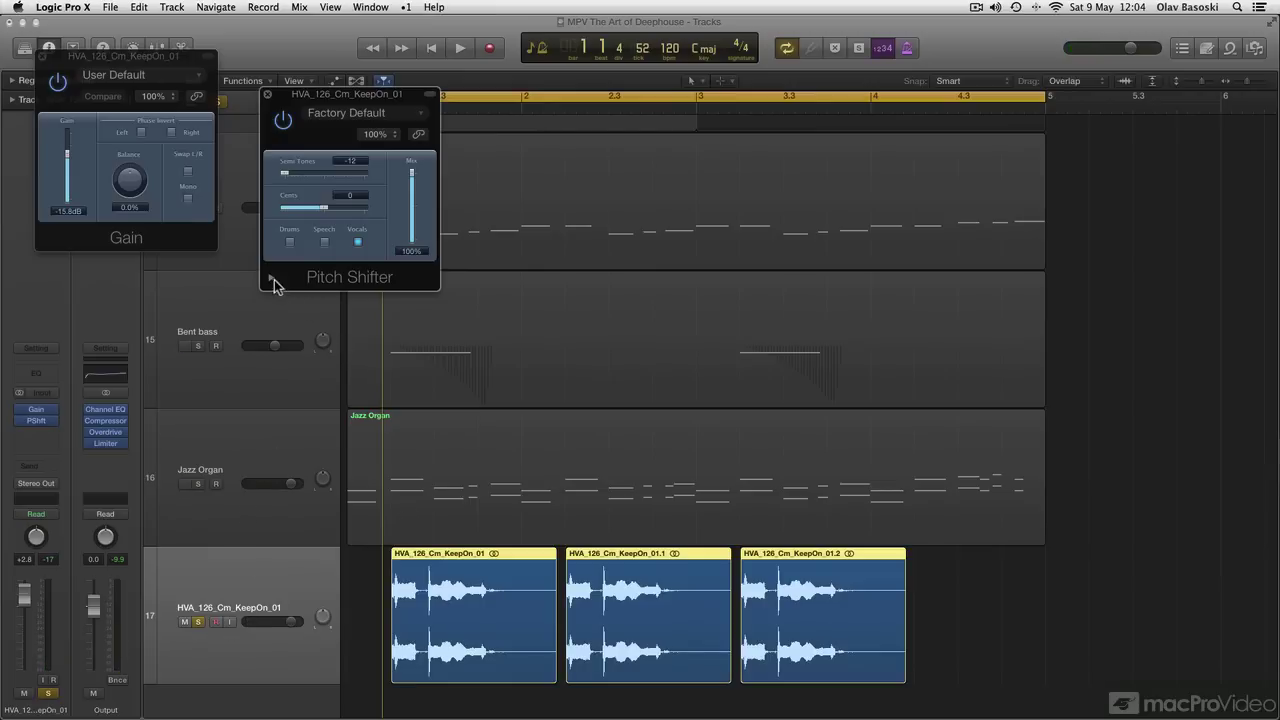
# Try the auto timing mode in the Pitch Shifter's extended parameters and play the vocal.
pyautogui.click(271, 280)
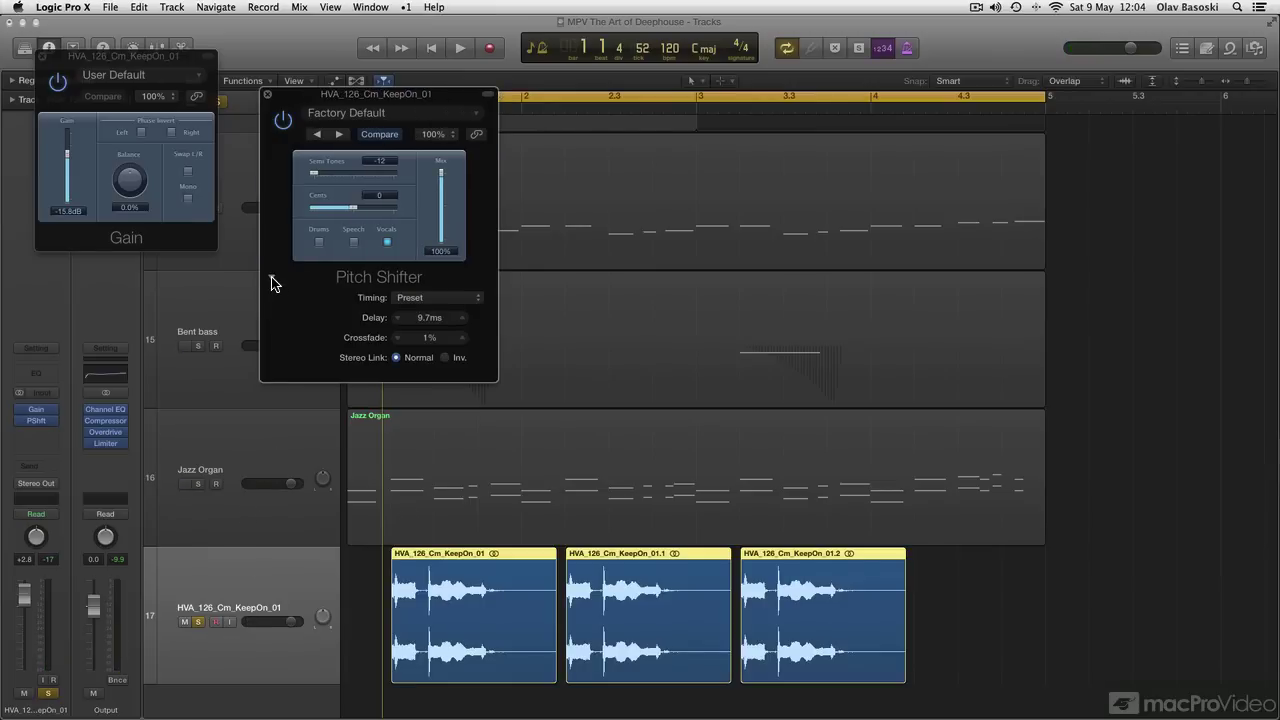
pyautogui.click(437, 298)
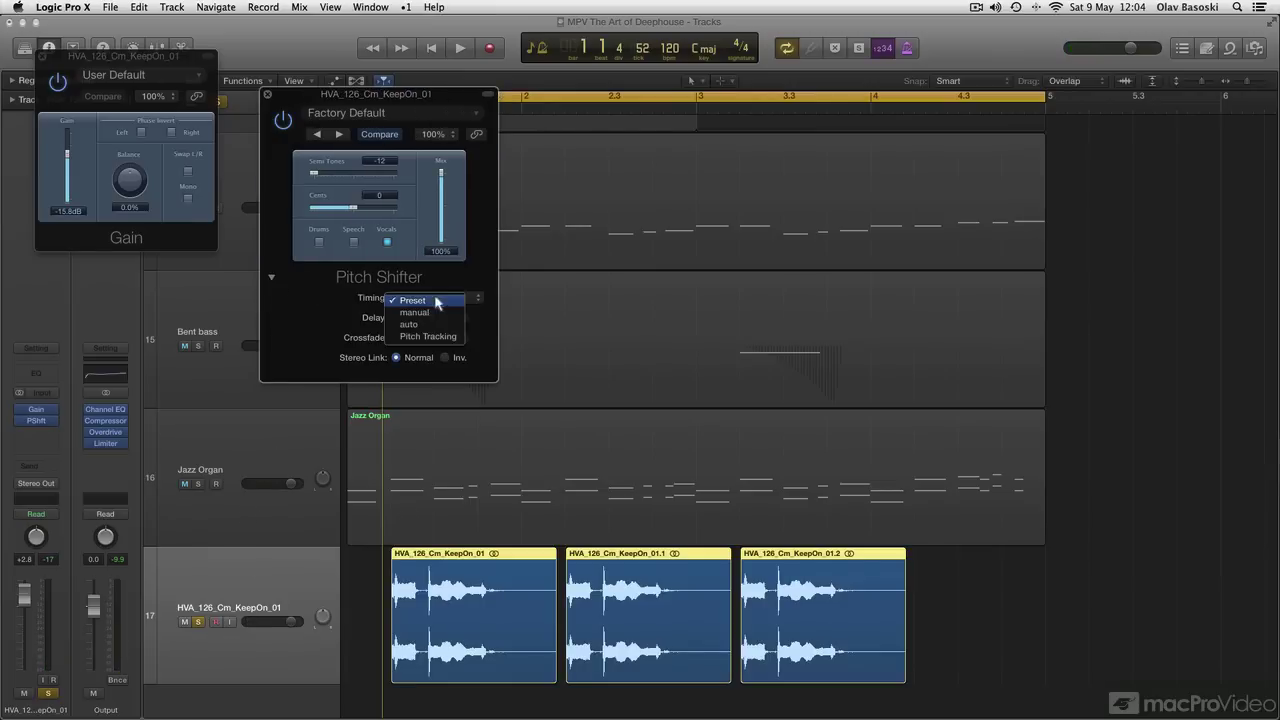
pyautogui.click(432, 325)
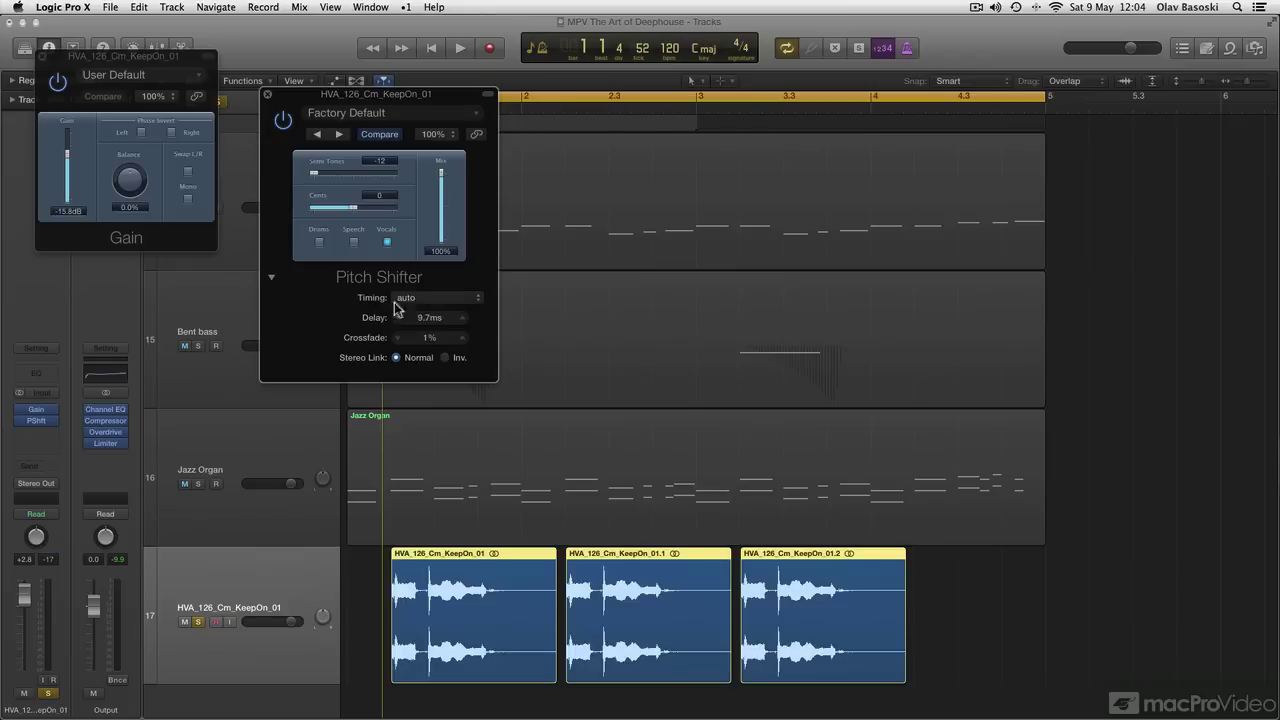
pyautogui.click(272, 278)
pyautogui.press('space')
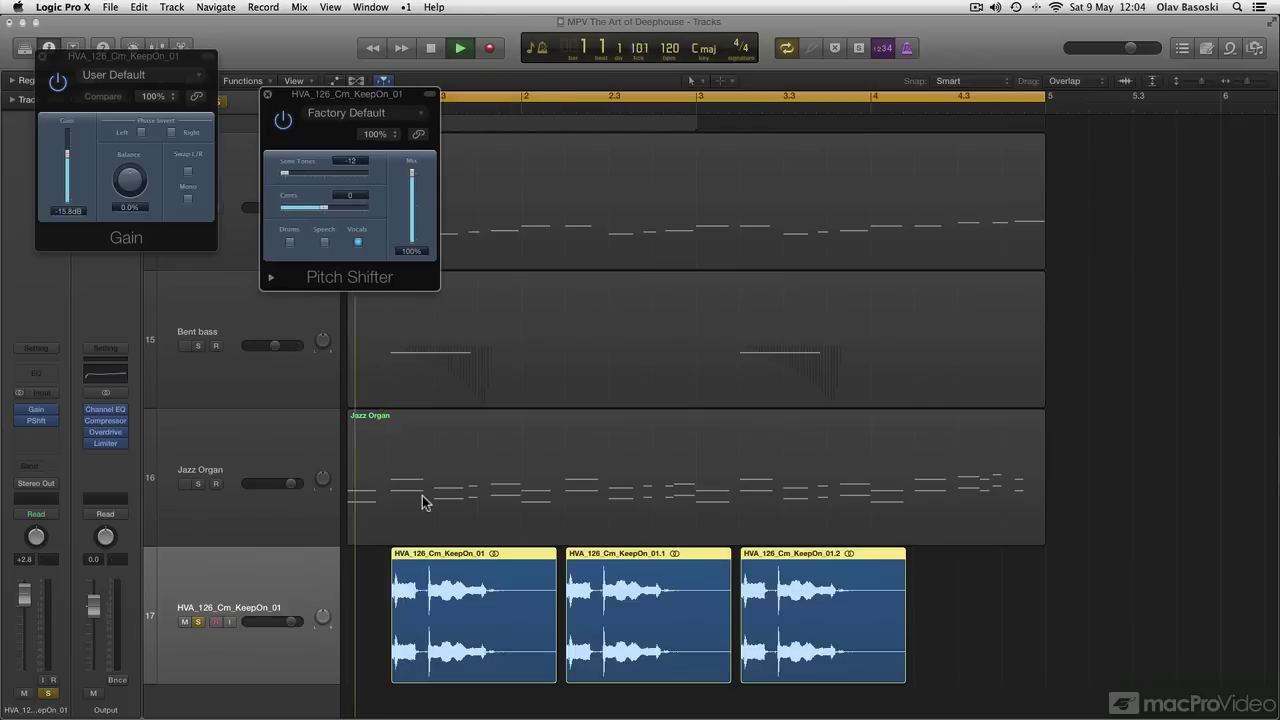
# Return the Pitch Shifter's timing mode to Preset and listen to the shifted vocal again.
pyautogui.click(272, 278)
pyautogui.click(414, 299)
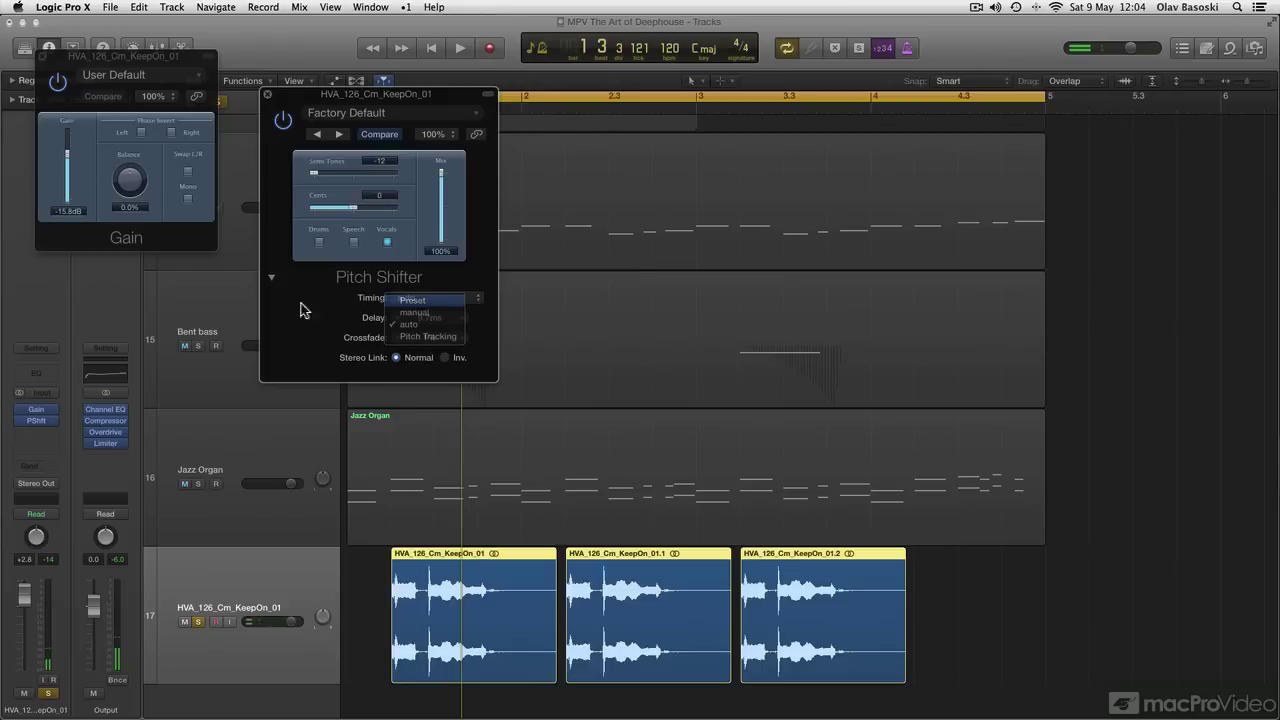
pyautogui.click(414, 313)
pyautogui.click(271, 277)
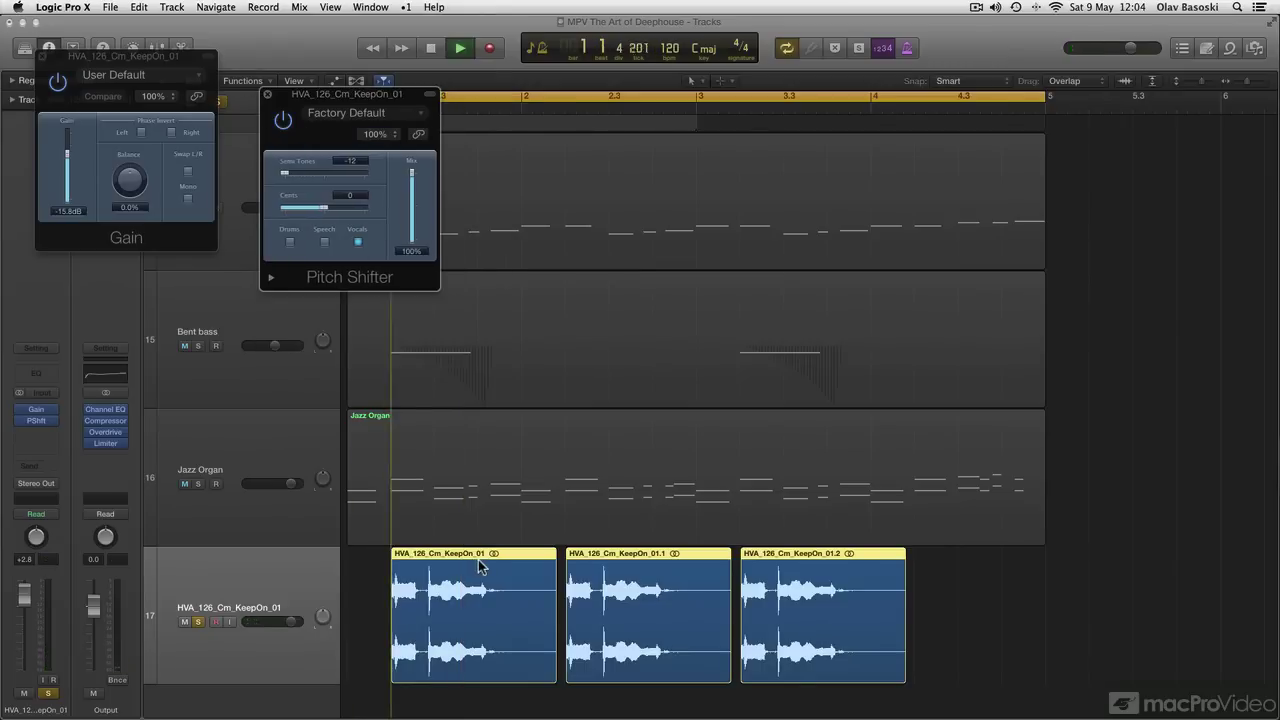
pyautogui.press('space')
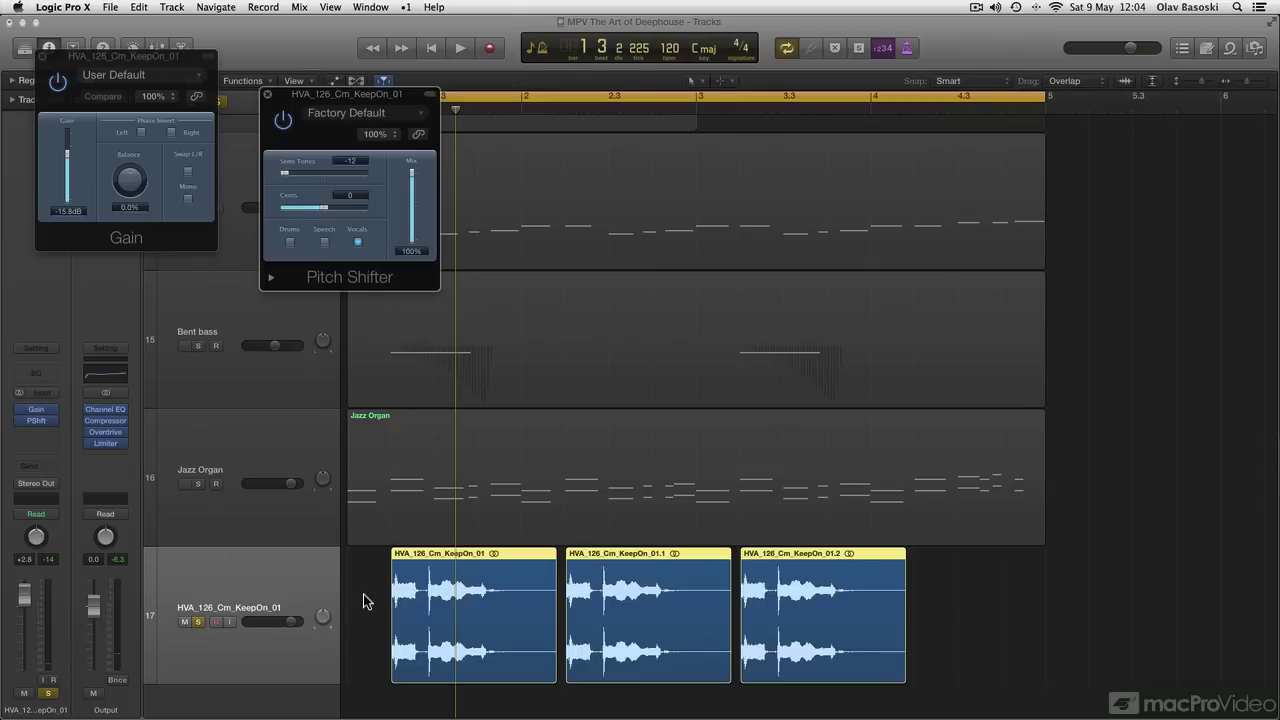
# Select the first KeepOn region alone and close the Pitch Shifter and Gain windows.
pyautogui.click(449, 580)
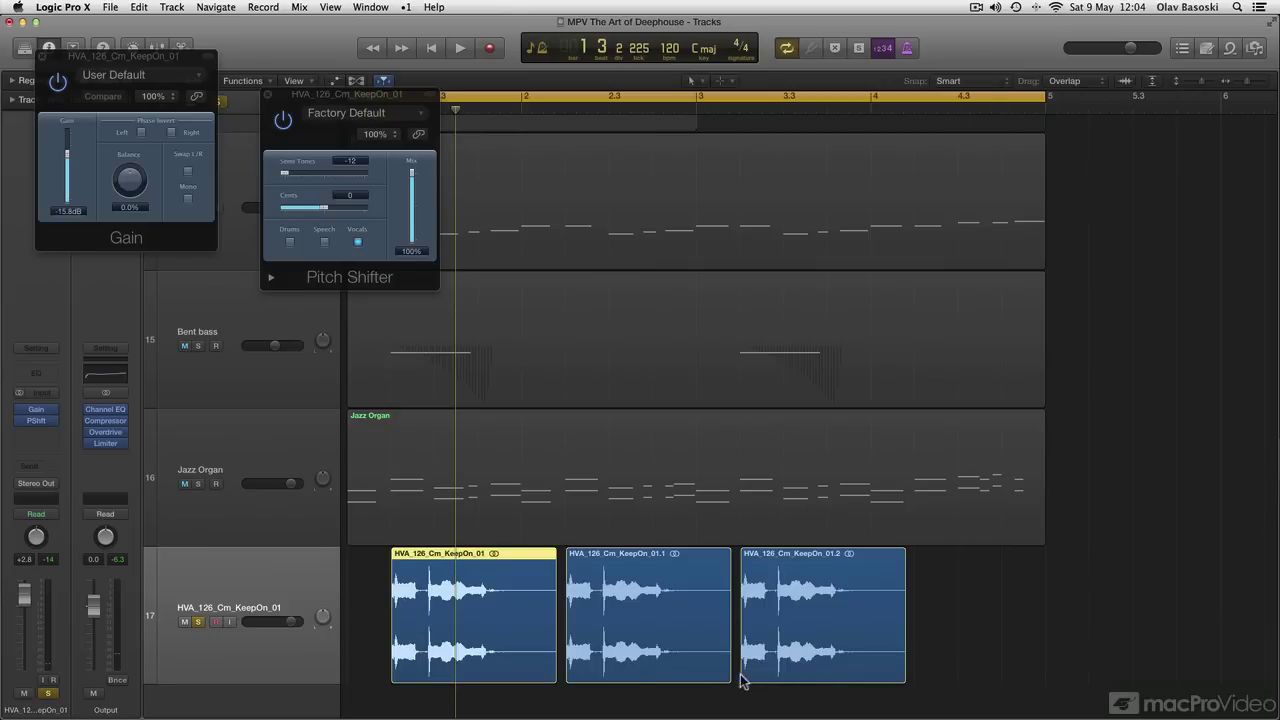
pyautogui.click(267, 95)
pyautogui.click(41, 56)
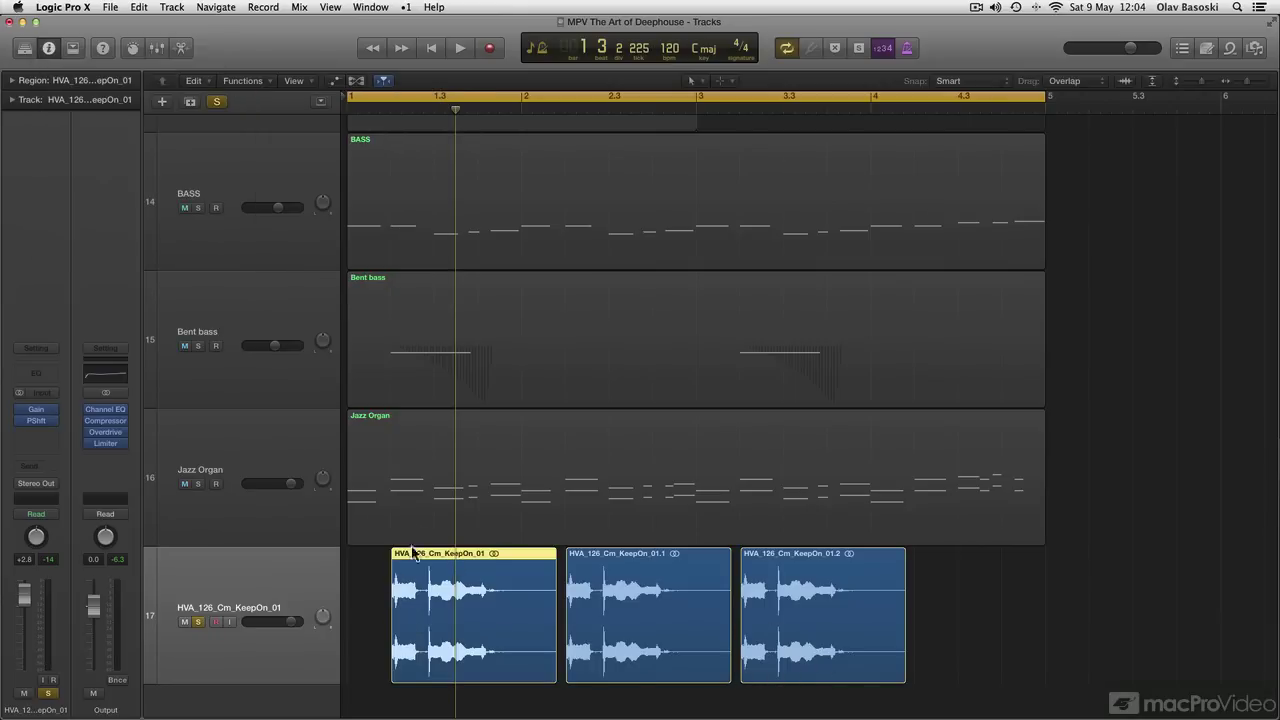
# Remove the opening word from the first KeepOn region, keeping the part from the second transient, and play the result.
pyautogui.moveTo(391, 560); pyautogui.dragTo(428, 608)
pyautogui.click(398, 578)
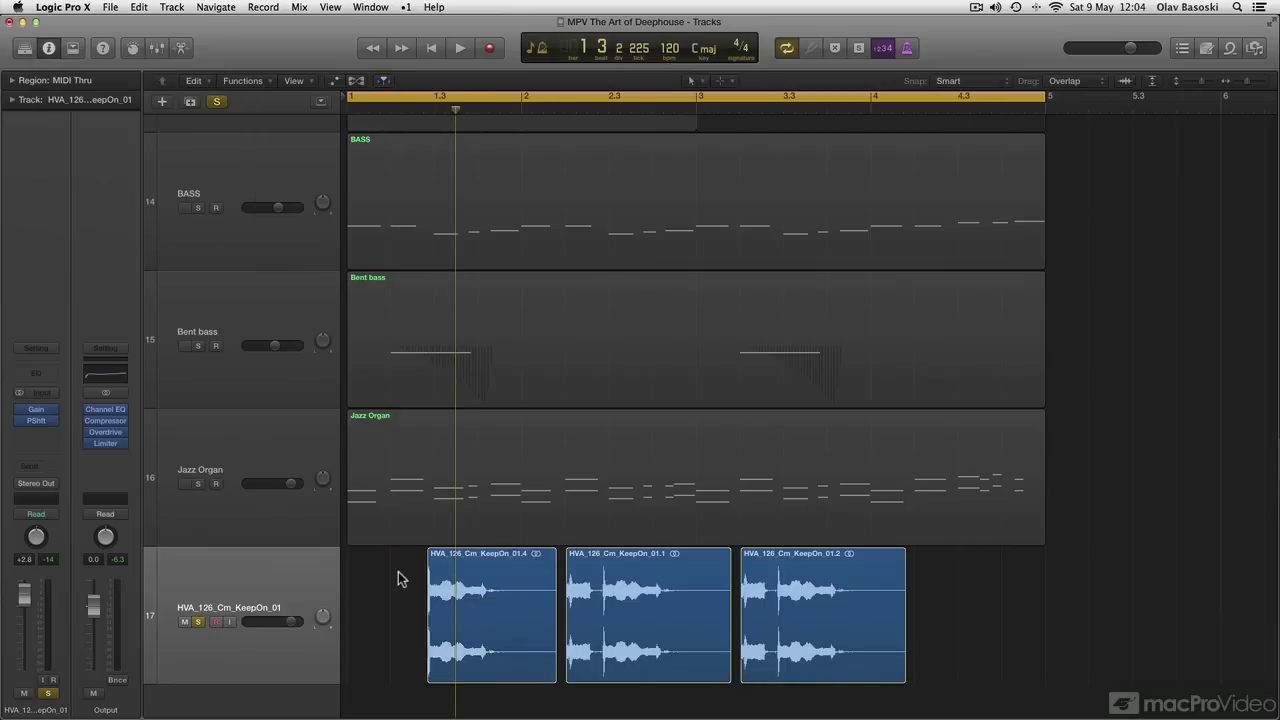
pyautogui.click(450, 590)
pyautogui.press('space')
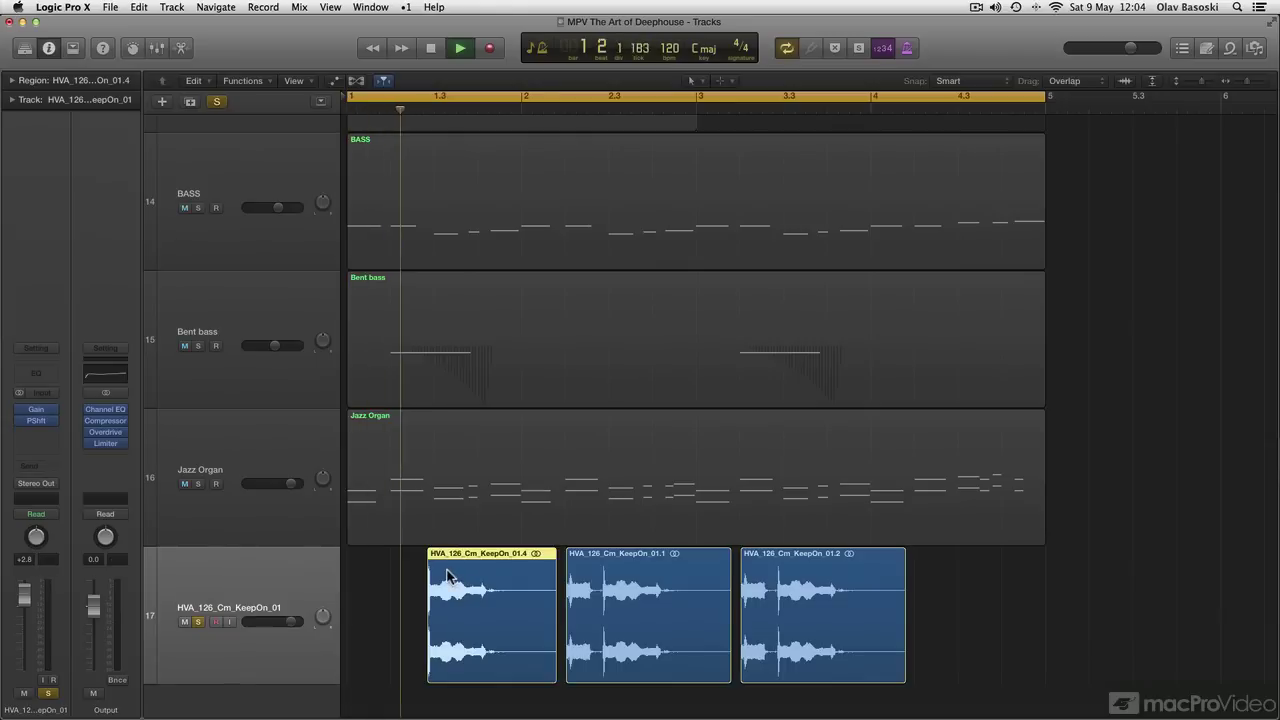
pyautogui.press('space')
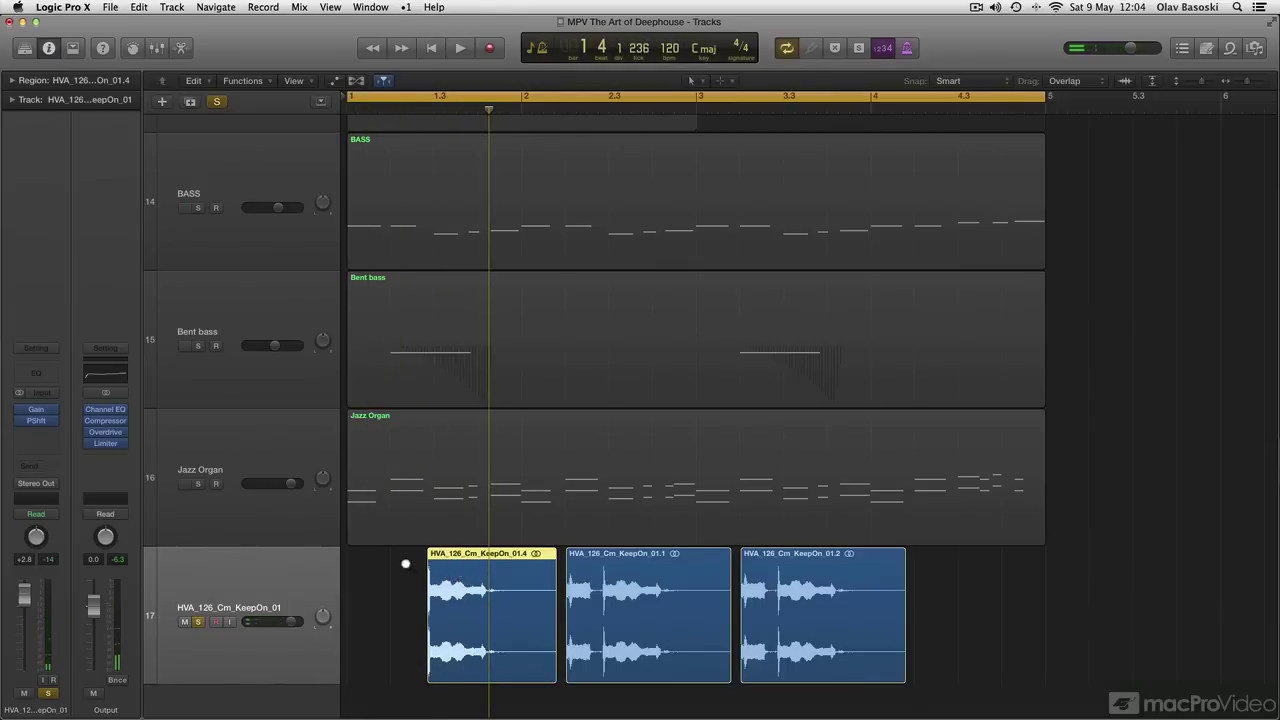
# Convert the shortened KeepOn region to a new sampler track with one-shot zones from regions and trigger notes C1 to G8.
pyautogui.press('z')
pyautogui.rightClick(369, 459)
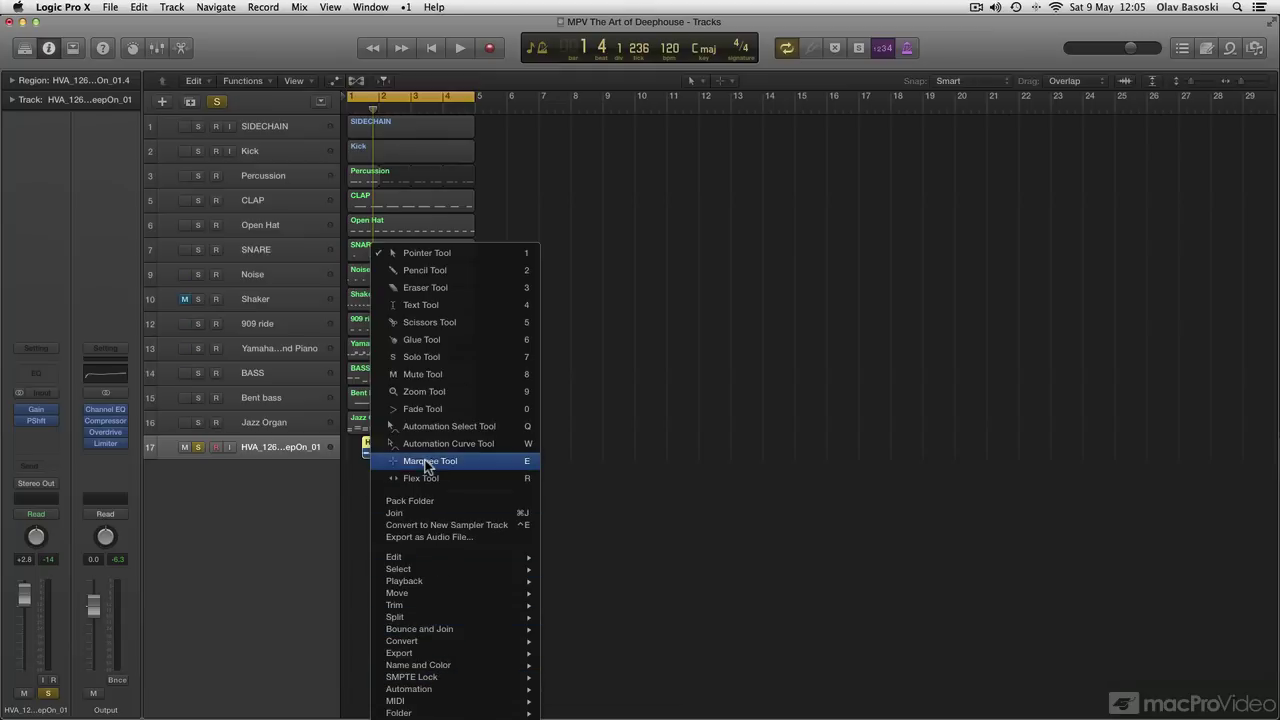
pyautogui.moveTo(427, 655)
pyautogui.moveTo(433, 642)
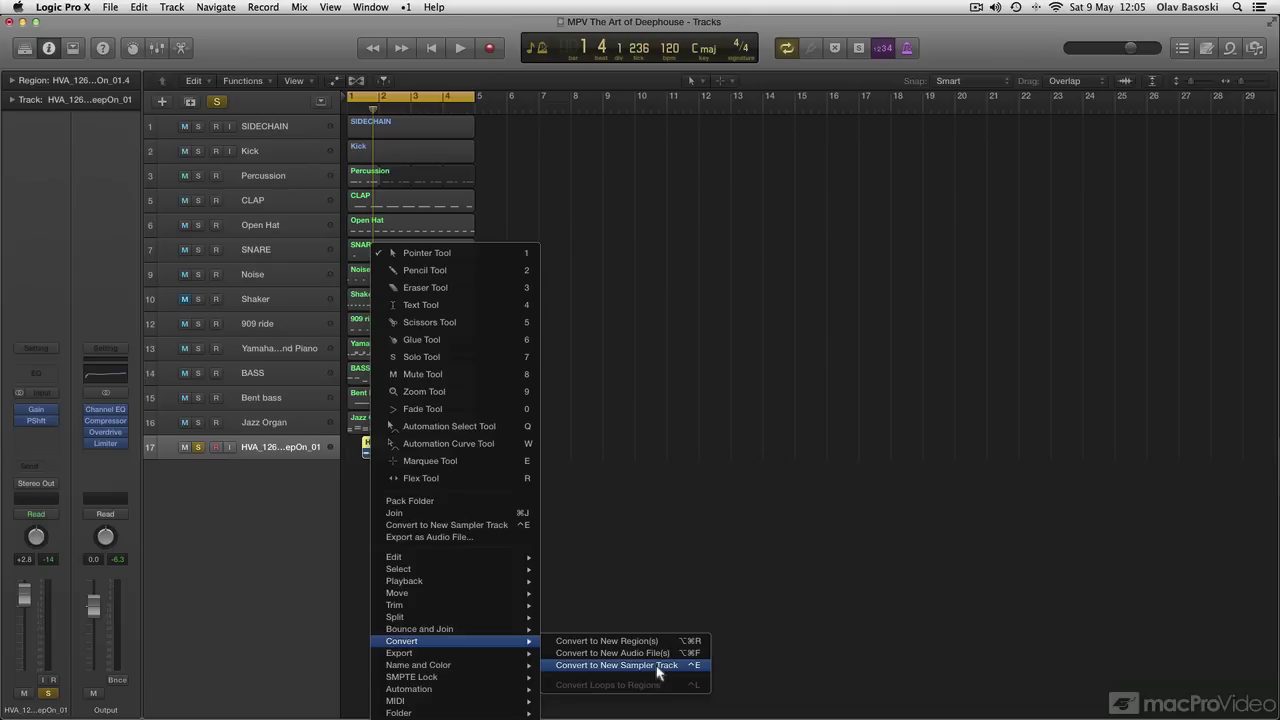
pyautogui.click(657, 667)
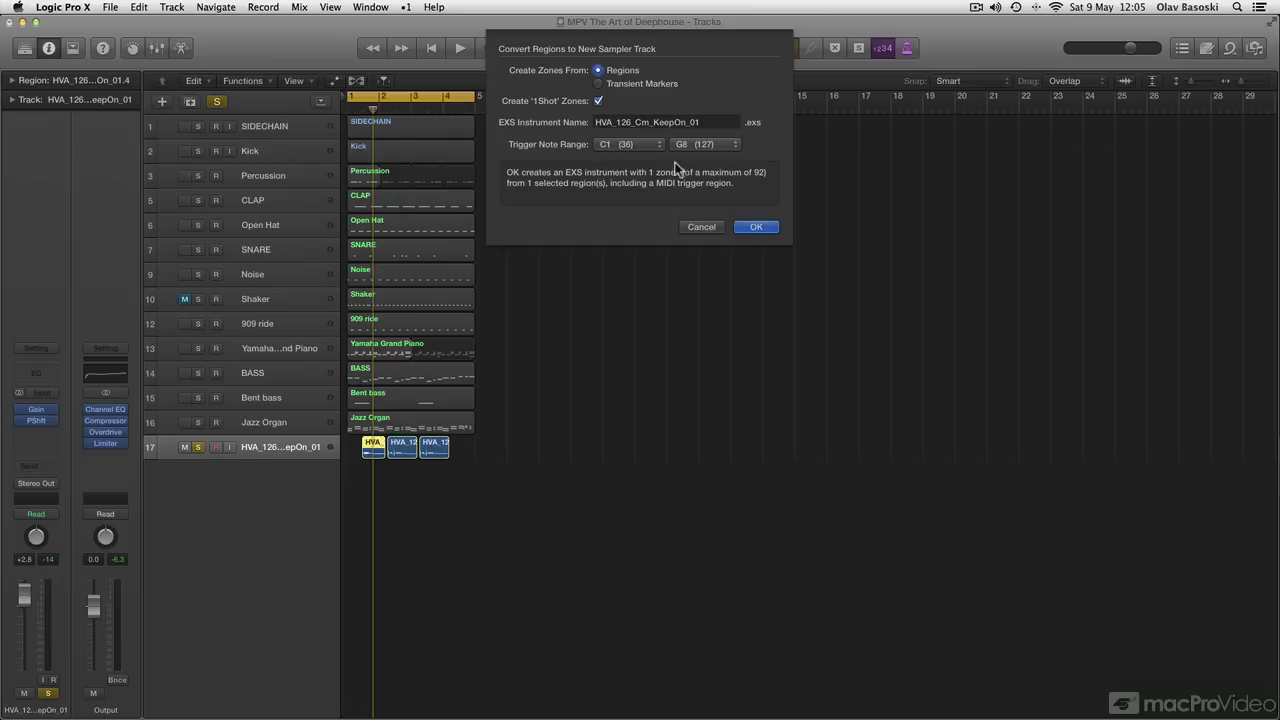
pyautogui.click(753, 227)
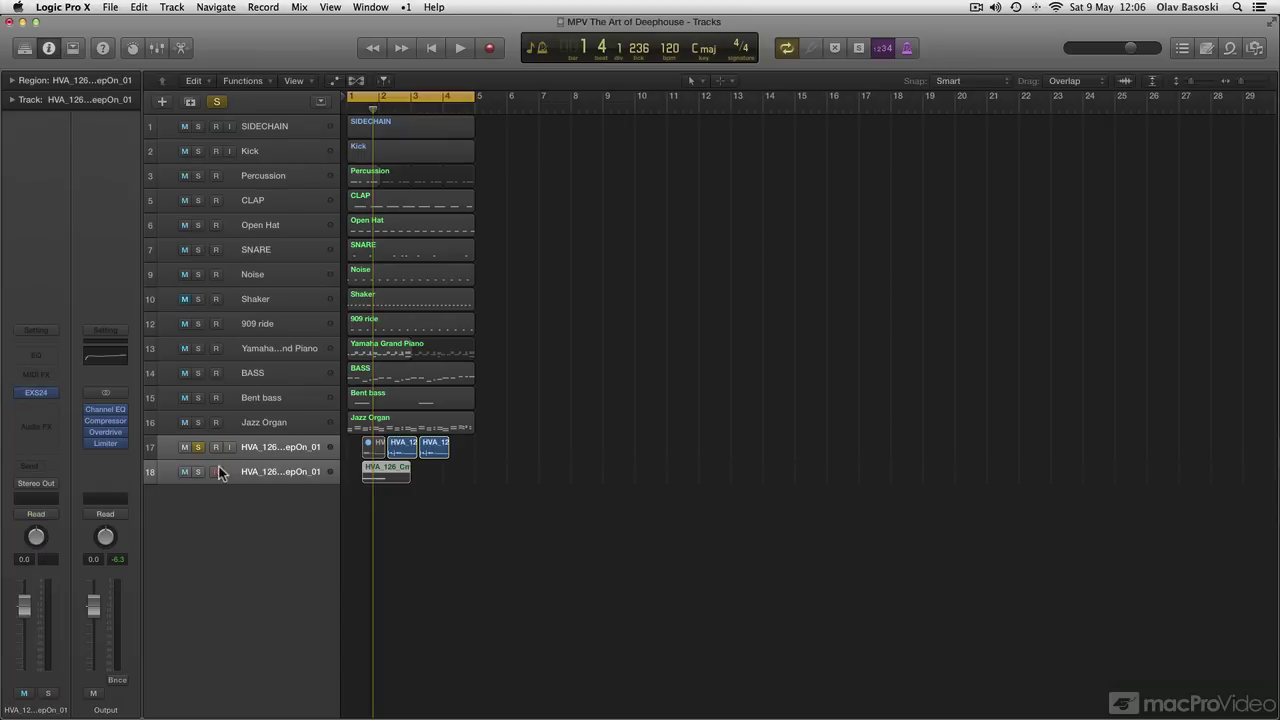
# Clear the solo, select the new KeepOn sampler track, and lower its channel volume to -6.8 dB.
pyautogui.click(197, 471)
pyautogui.click(197, 471)
pyautogui.click(273, 475)
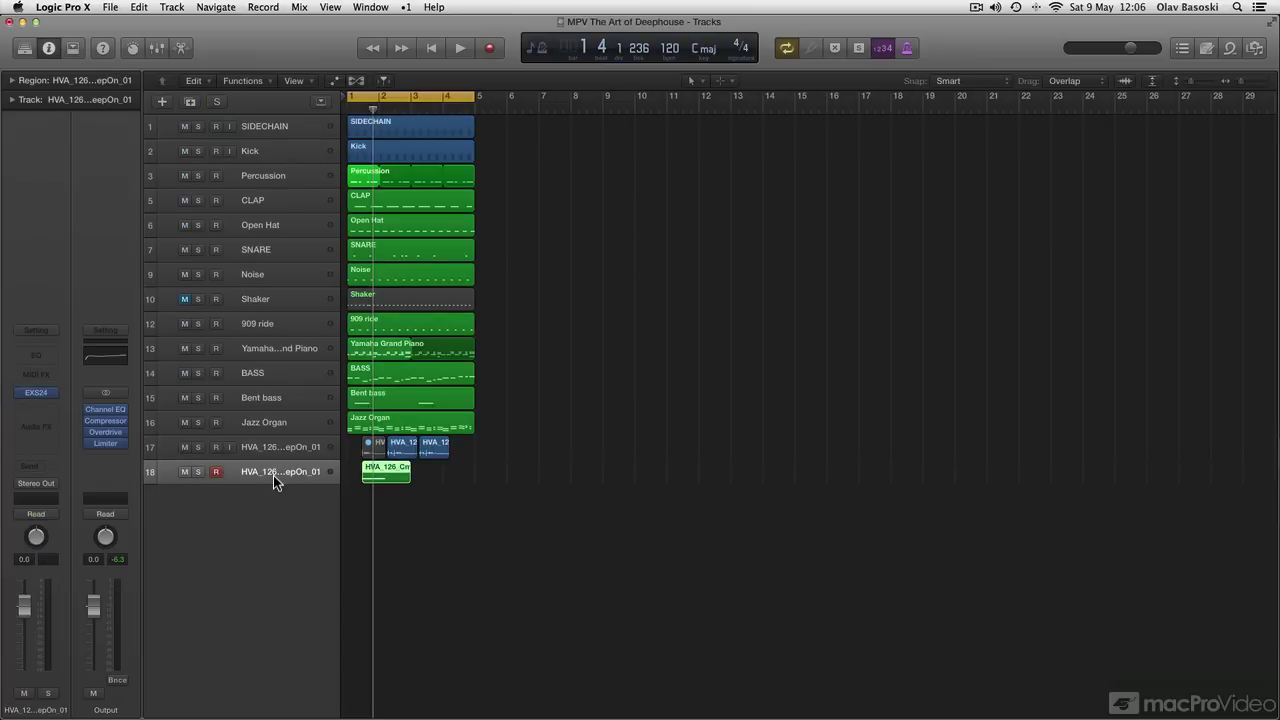
pyautogui.moveTo(24, 606); pyautogui.dragTo(24, 620)
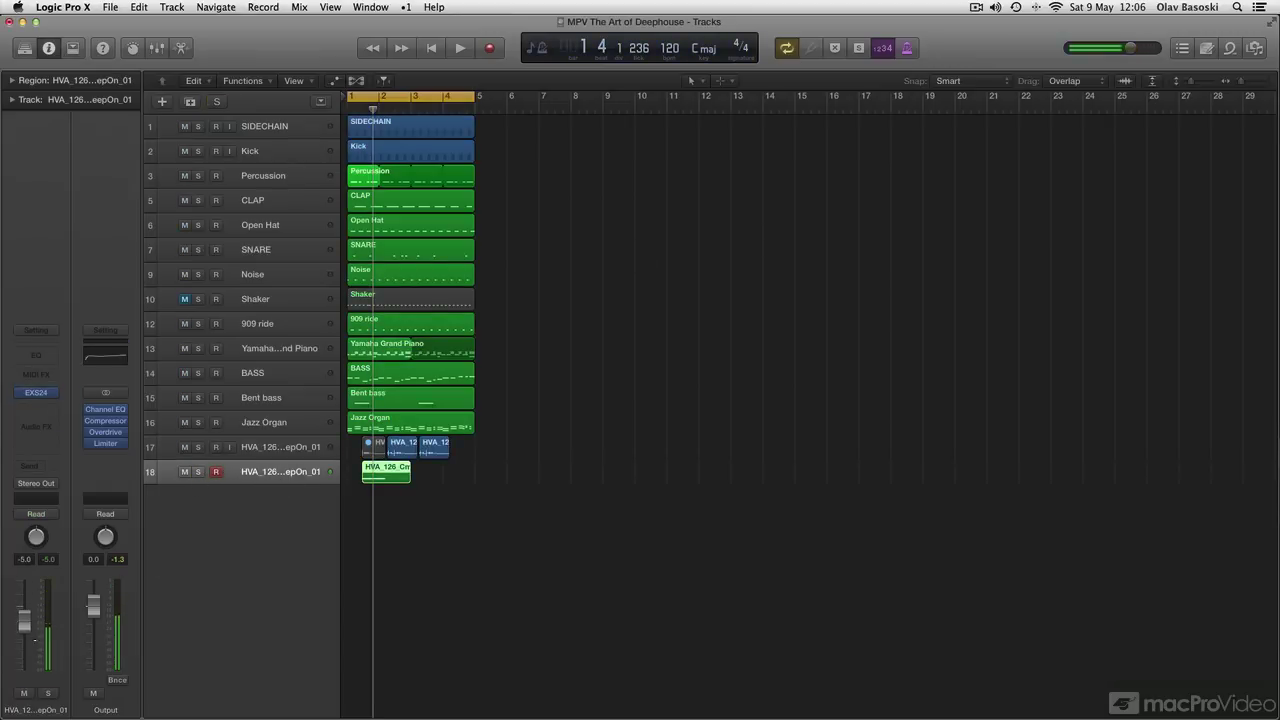
# Copy the Gain and Pitch Shifter plug-ins from the KeepOn audio channel to the KeepOn sampler channel in the mixer.
pyautogui.click(262, 450)
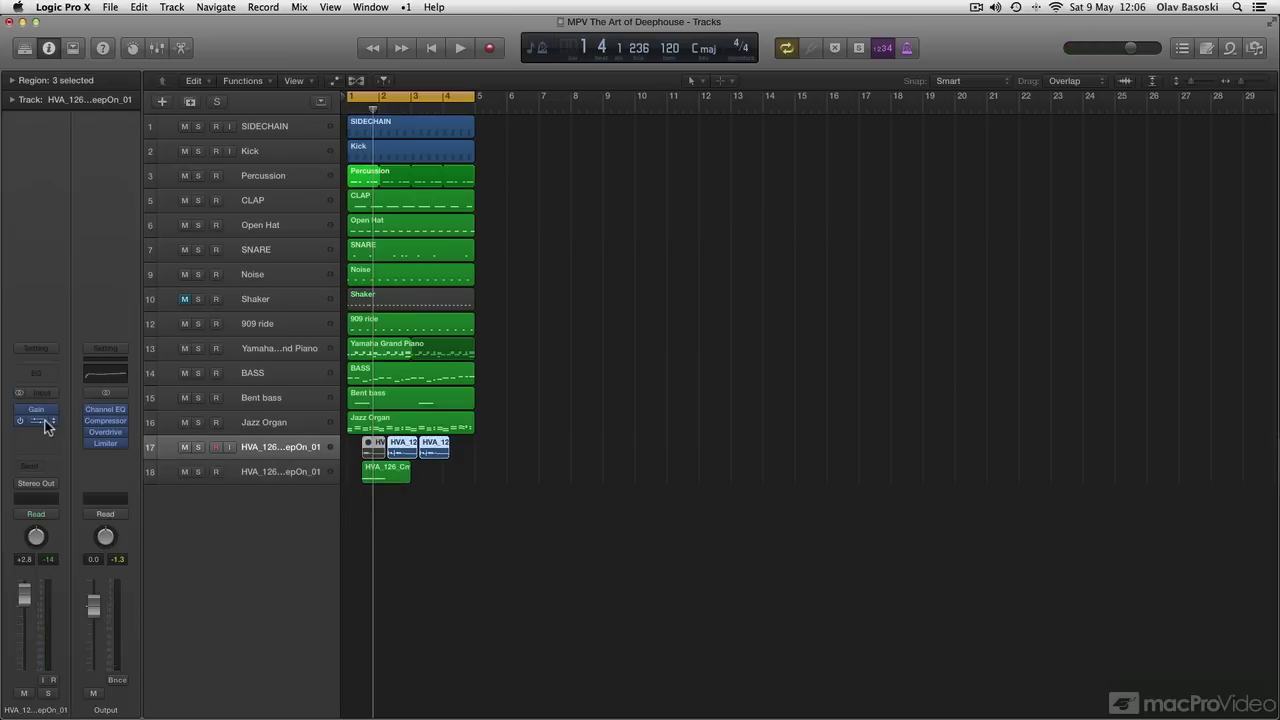
pyautogui.click(259, 474)
pyautogui.click(268, 448)
pyautogui.press('x')
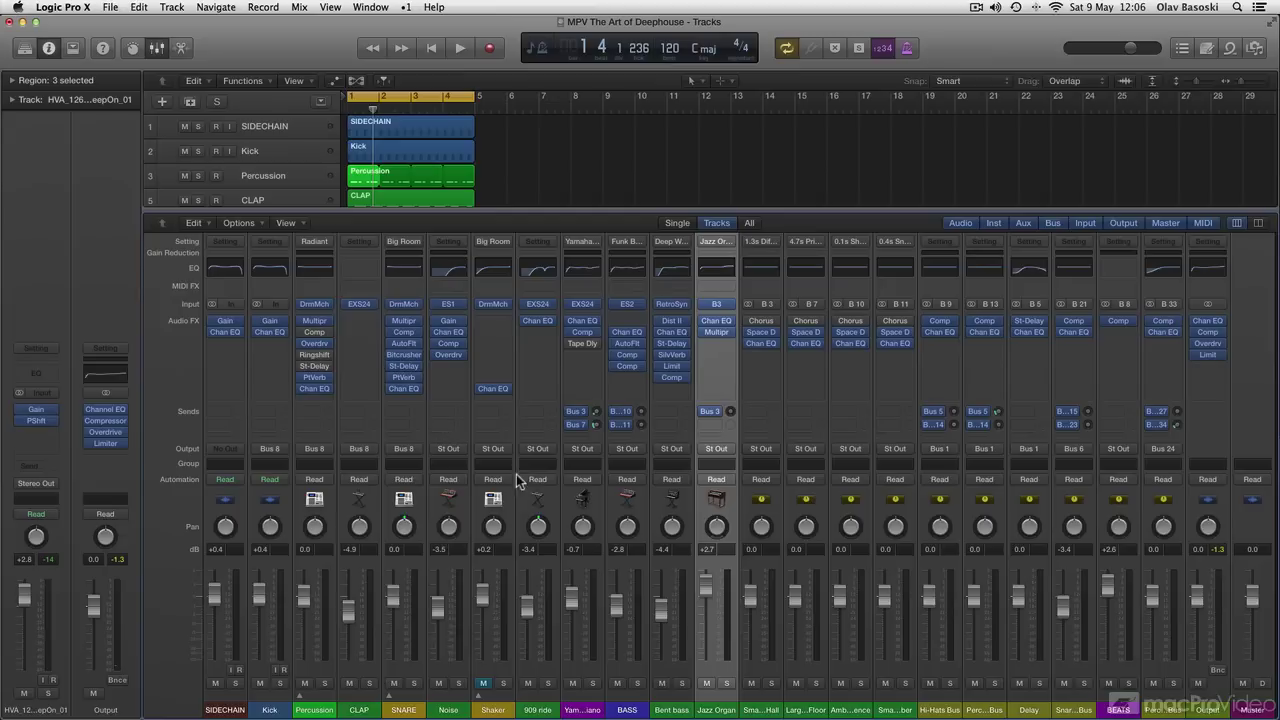
pyautogui.moveTo(754, 329)
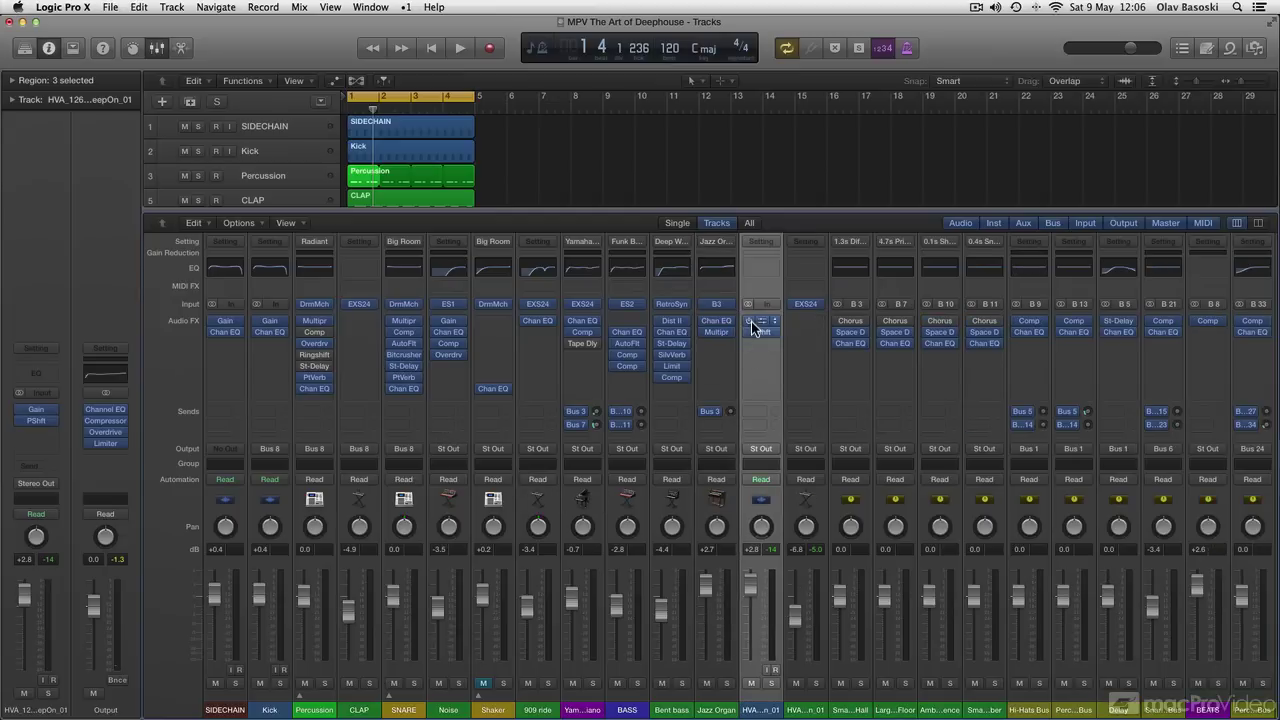
pyautogui.moveTo(760, 325); pyautogui.dragTo(808, 321)
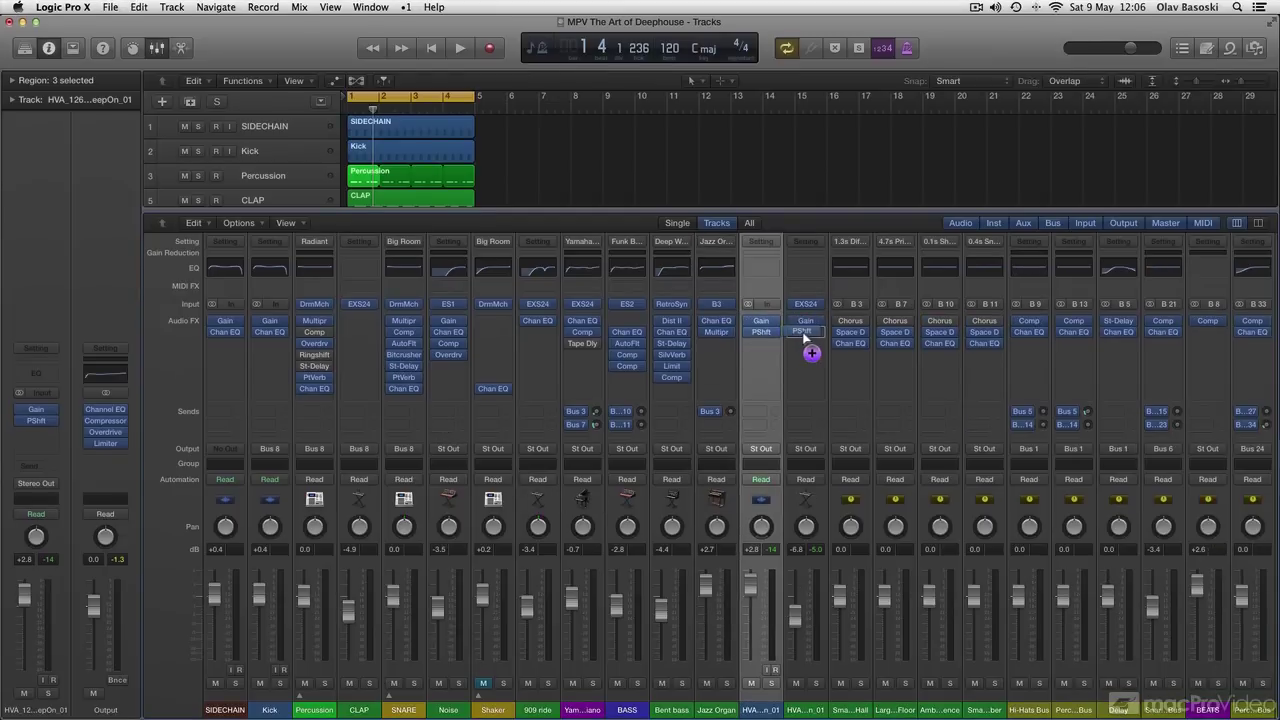
# Solo the KeepOn sampler track, close the mixer, and set the track's volume to -3.7 dB.
pyautogui.click(815, 685)
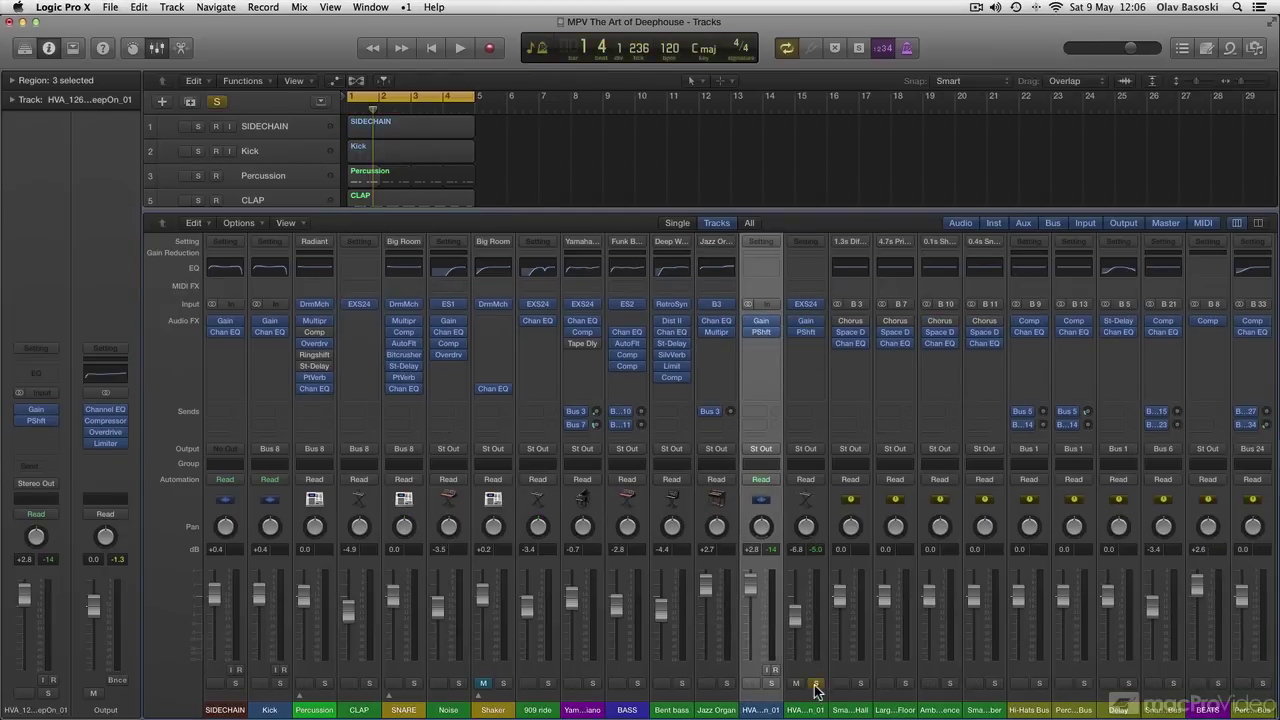
pyautogui.press('x')
pyautogui.click(253, 472)
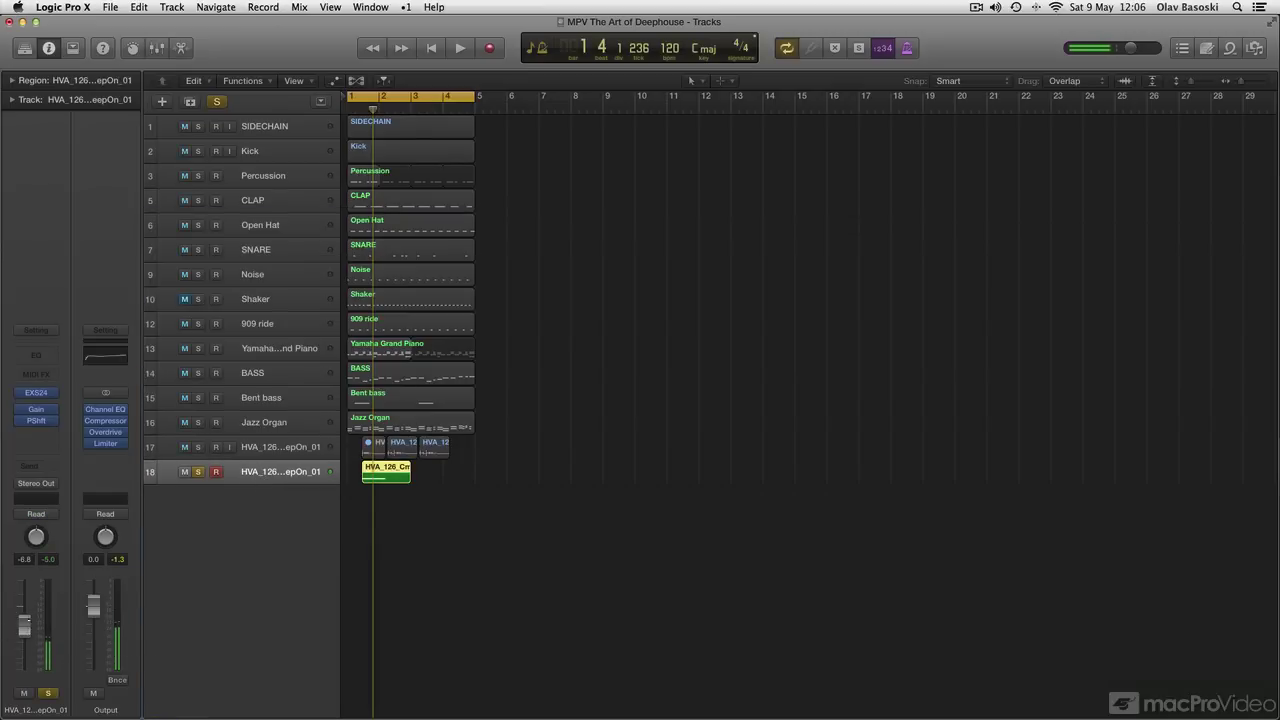
pyautogui.moveTo(24, 622); pyautogui.dragTo(24, 615)
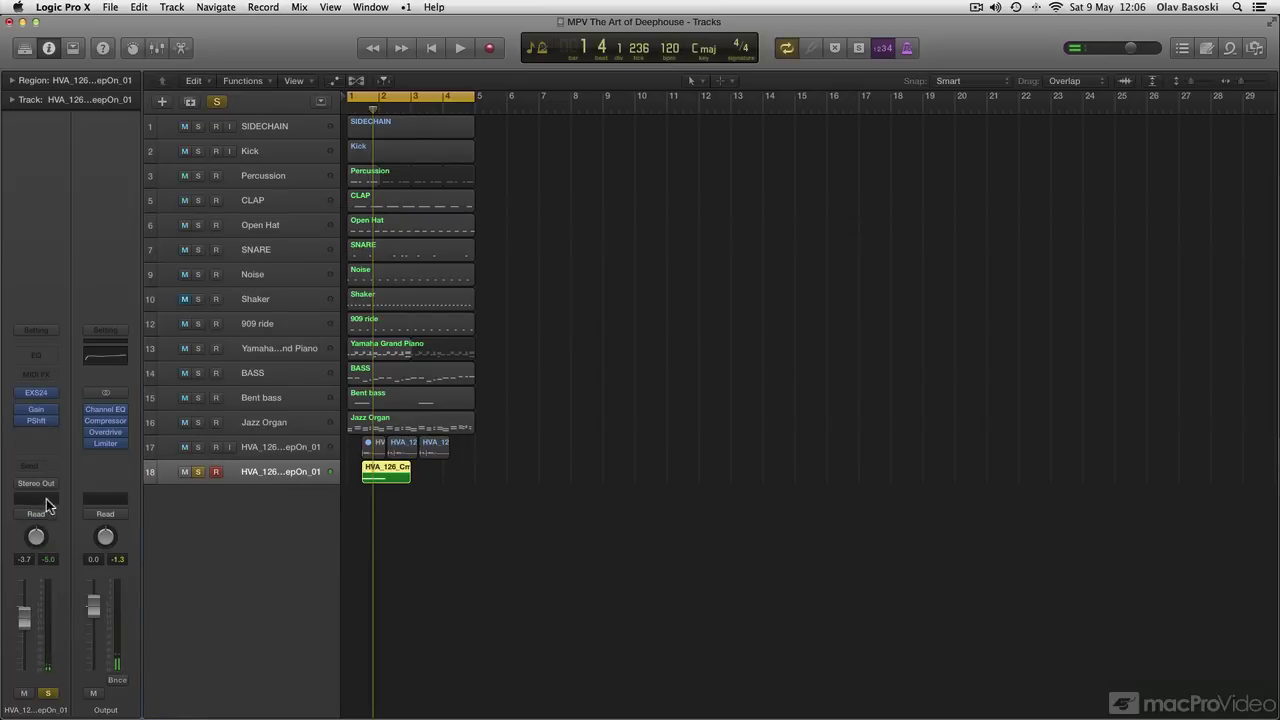
# Turn off one-shot playback for the KeepOn zone in the EXS24 instrument editor and save the changed instrument.
pyautogui.click(36, 392)
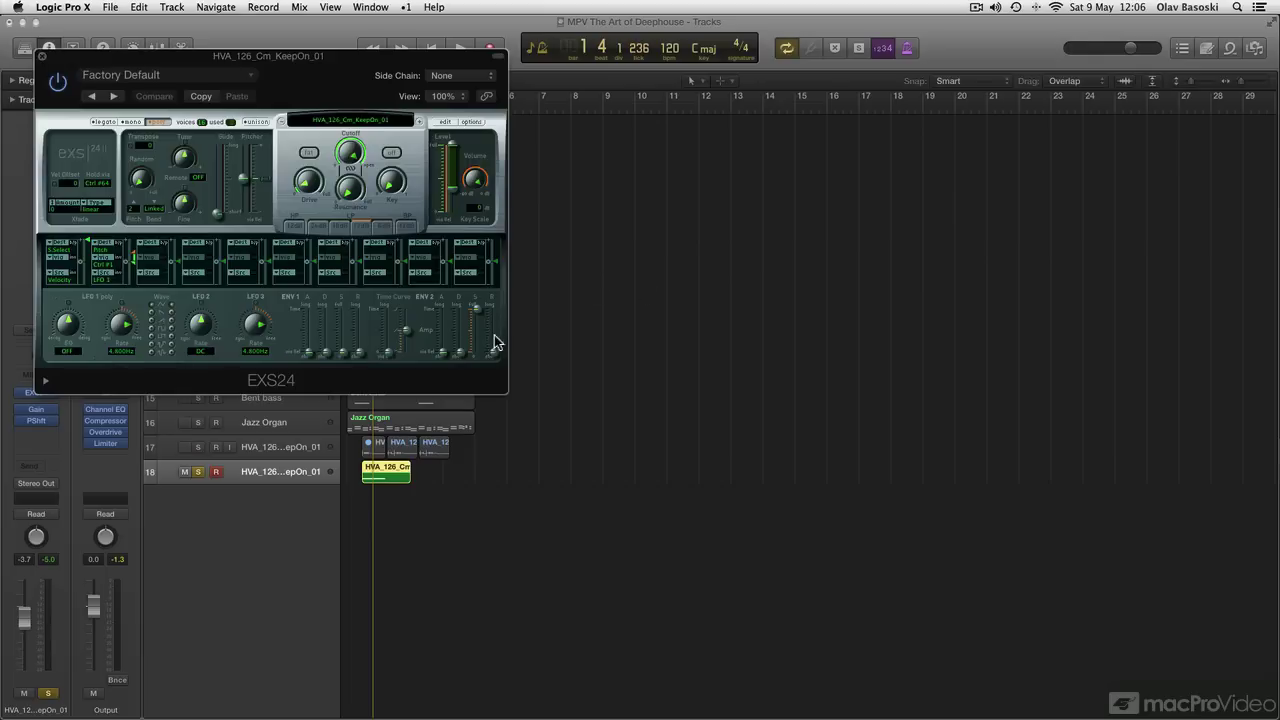
pyautogui.moveTo(285, 55); pyautogui.dragTo(783, 117)
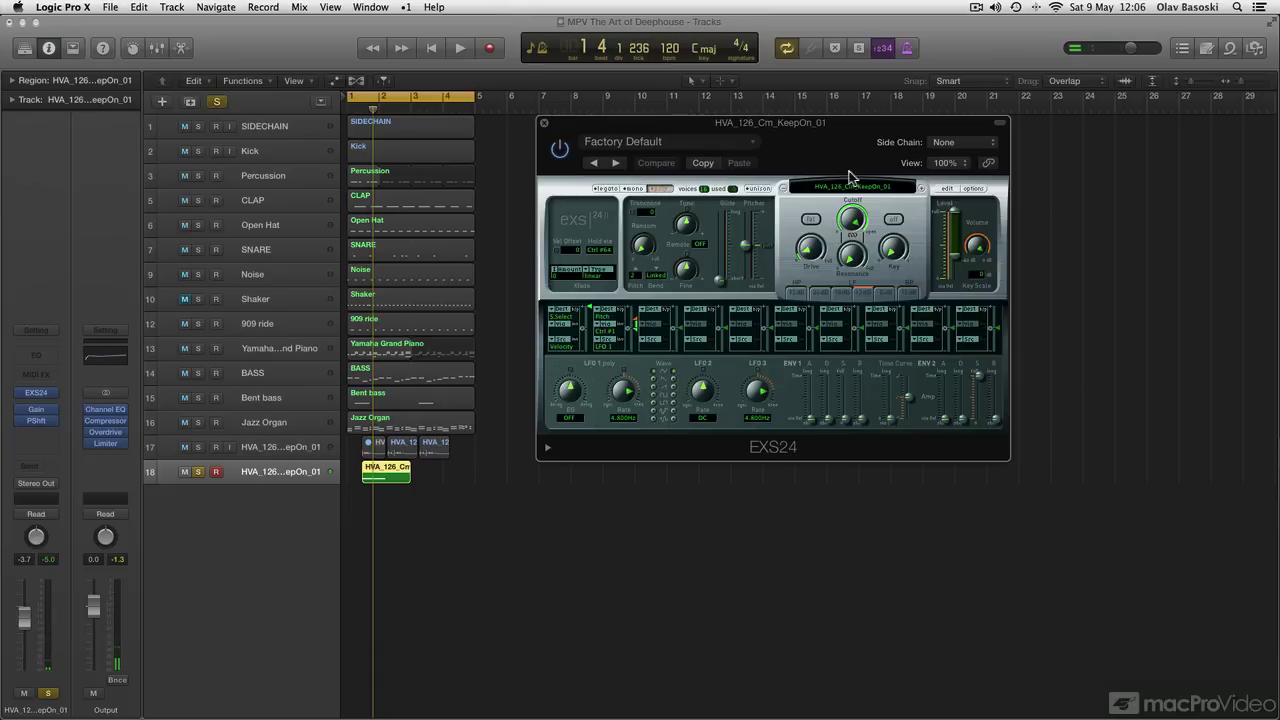
pyautogui.click(945, 189)
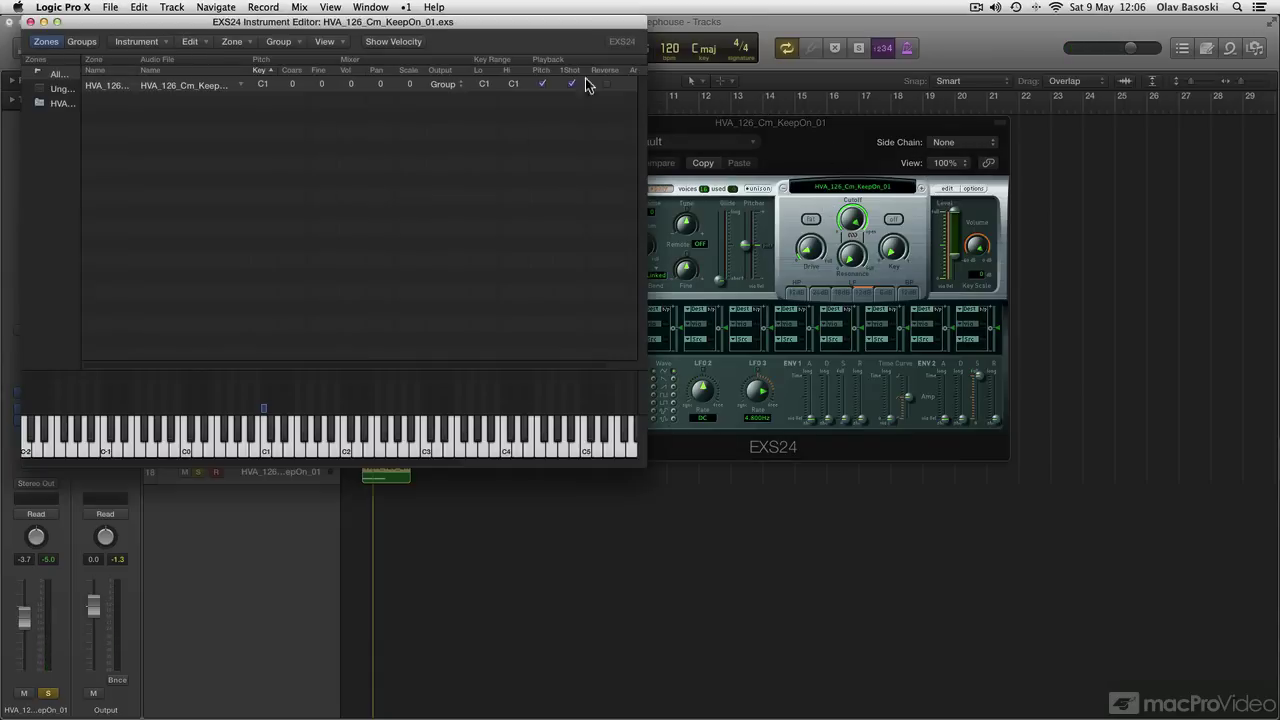
pyautogui.moveTo(400, 20); pyautogui.dragTo(737, 140)
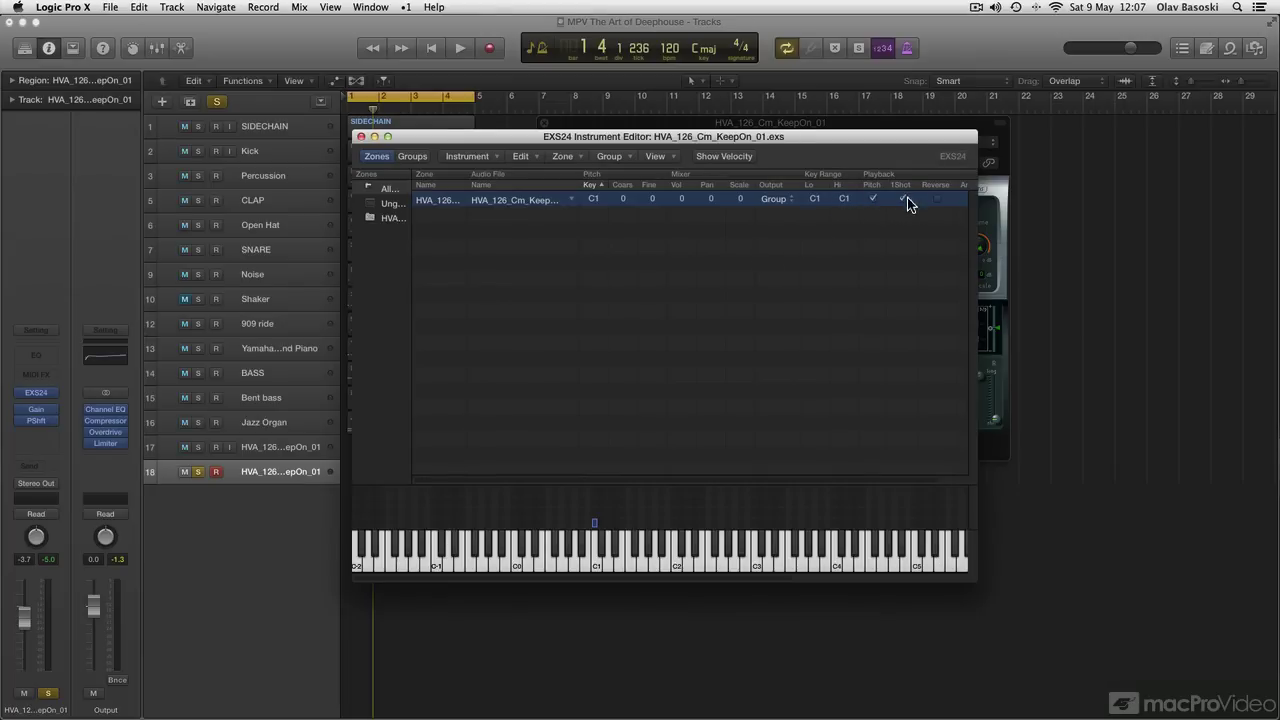
pyautogui.click(361, 136)
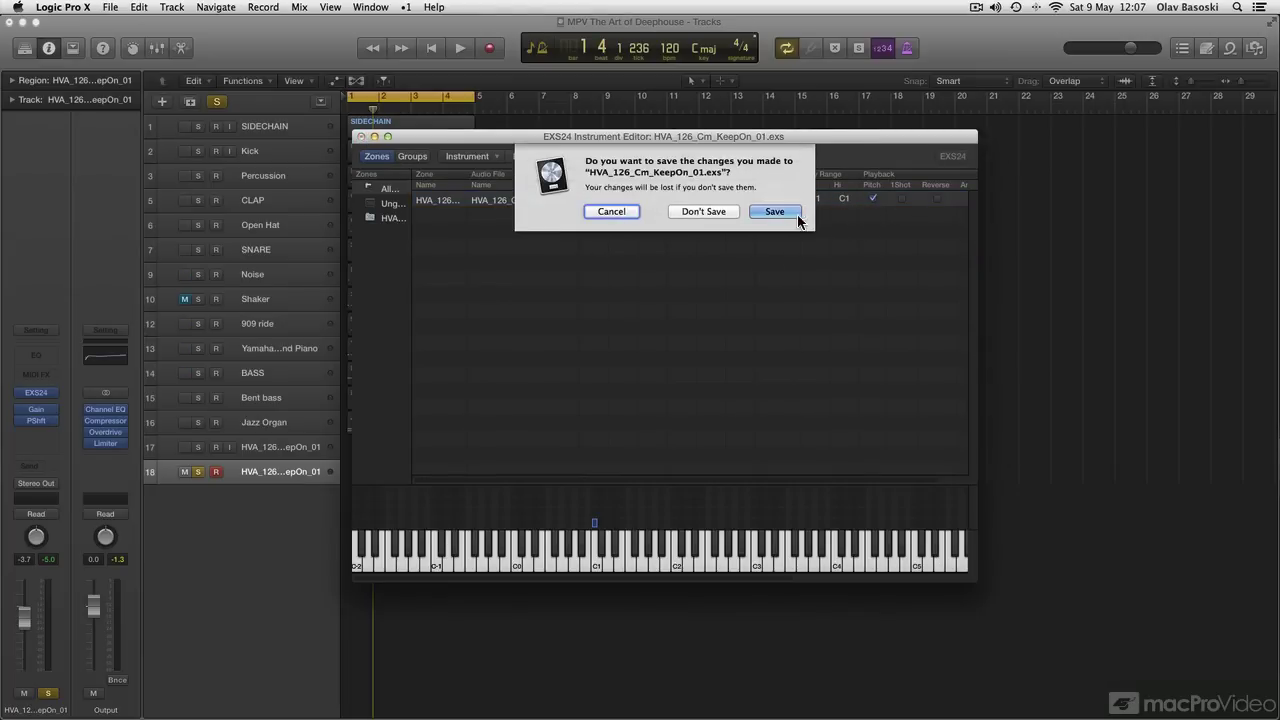
pyautogui.click(795, 211)
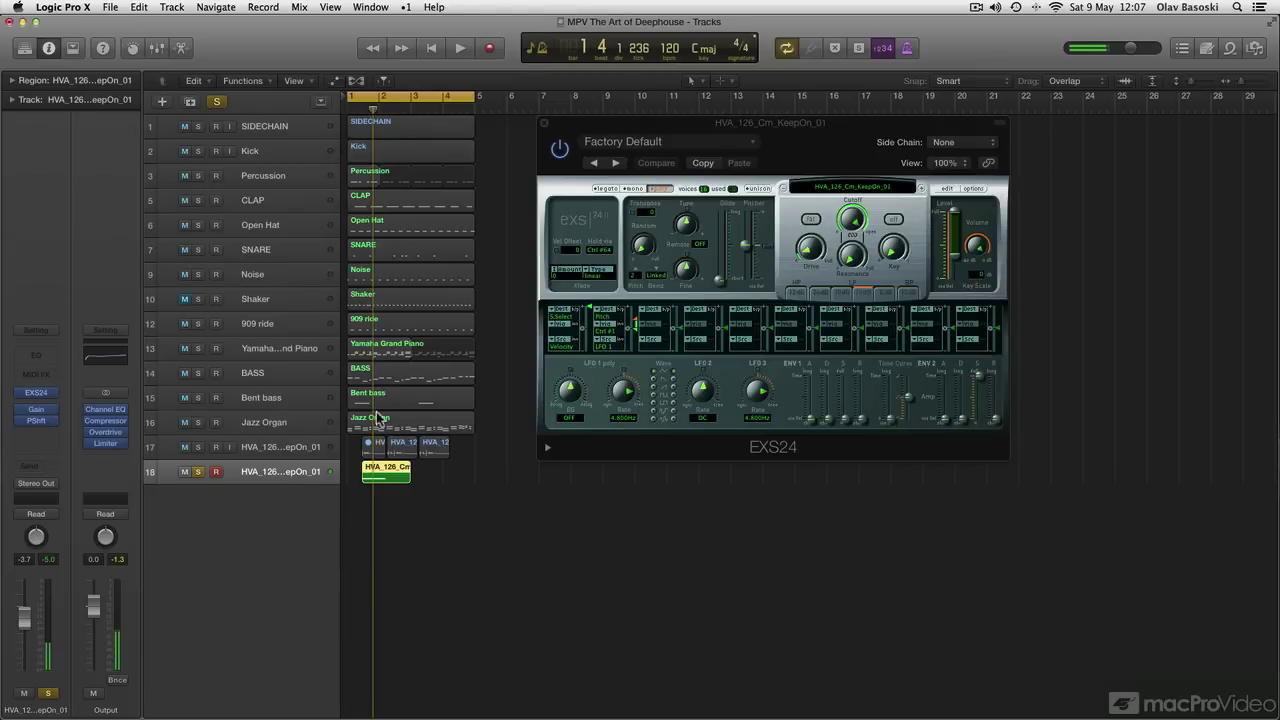
# Raise the EXS24's envelope 2 attack slightly and add a send to Bus 7 (Large Hall/4.7s Prison Main Floor) on the sampler channel.
pyautogui.click(945, 422)
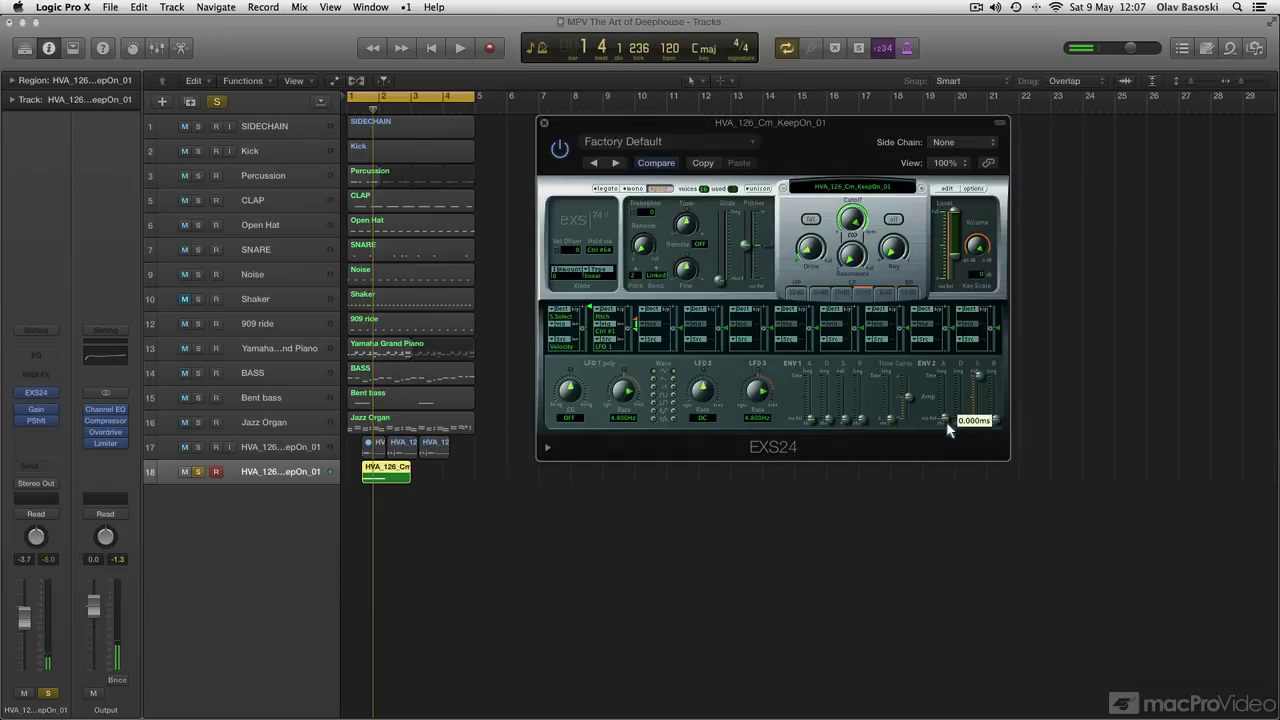
pyautogui.moveTo(947, 419); pyautogui.dragTo(949, 419)
pyautogui.click(40, 467)
pyautogui.moveTo(66, 539)
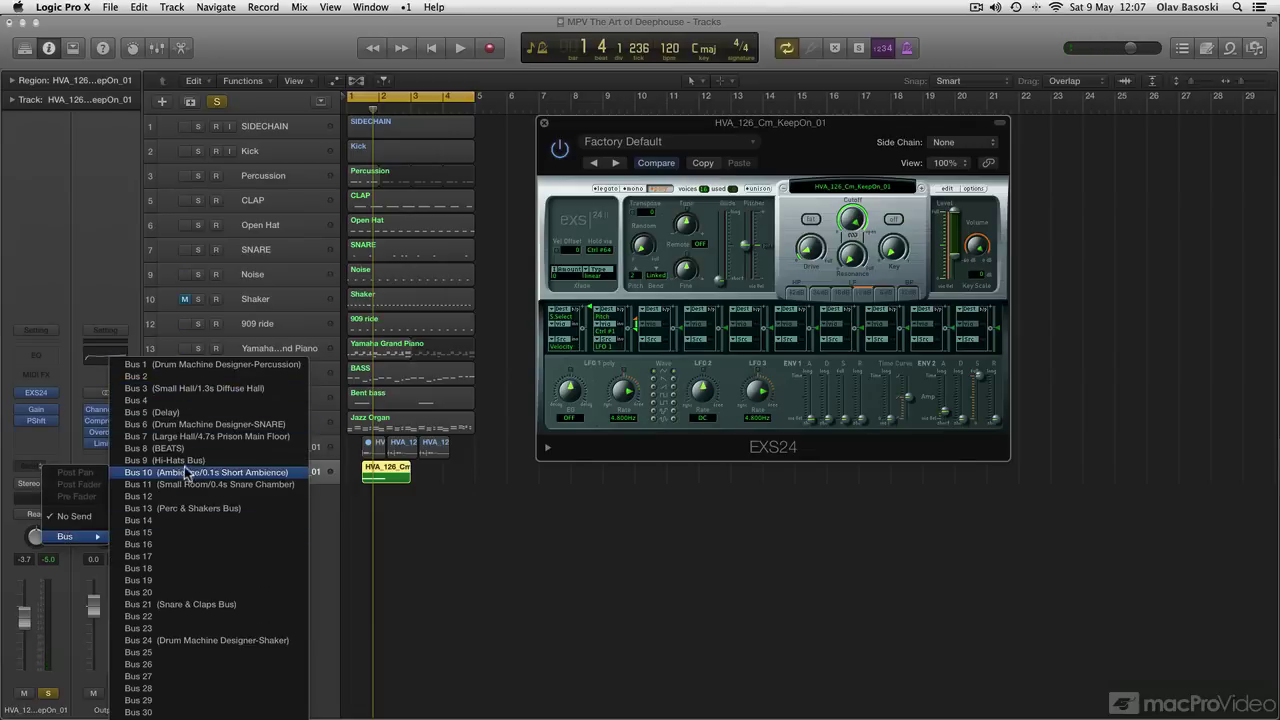
pyautogui.click(190, 437)
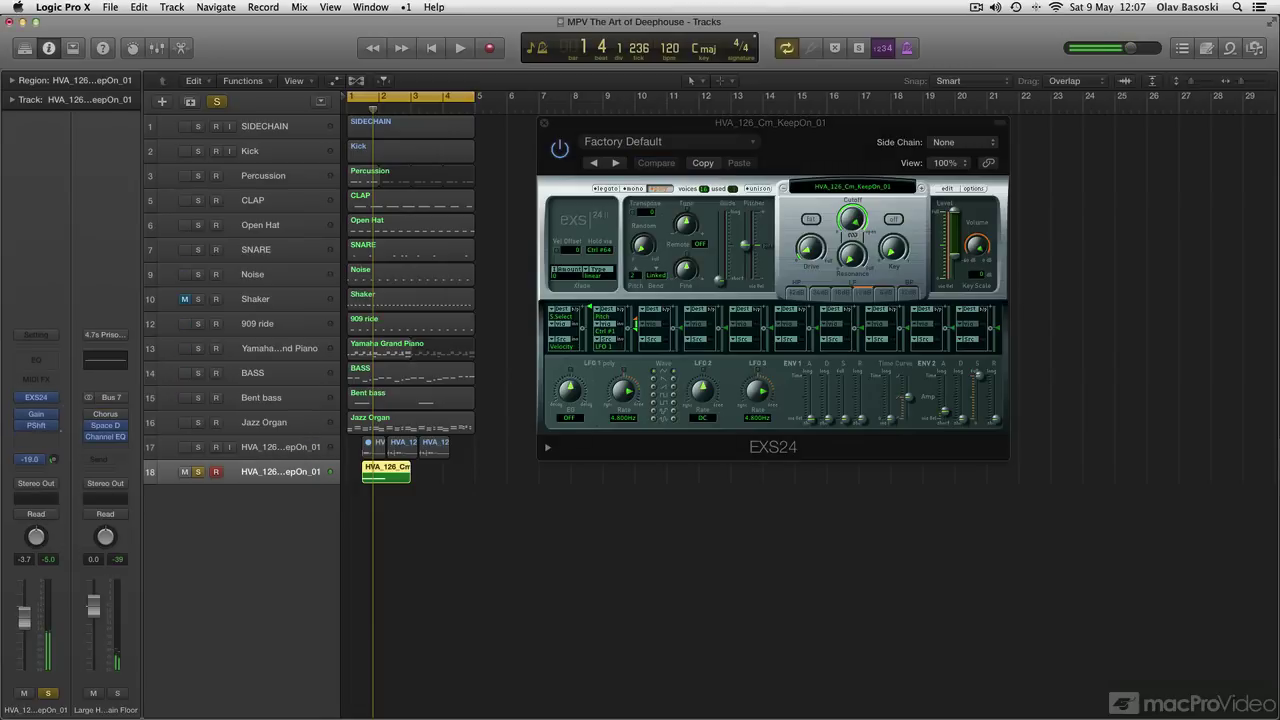
# Insert a stereo Echo on the KeepOn sampler channel with Time 1/4, Color 58, Dry 100% and Wet 8%.
pyautogui.click(48, 437)
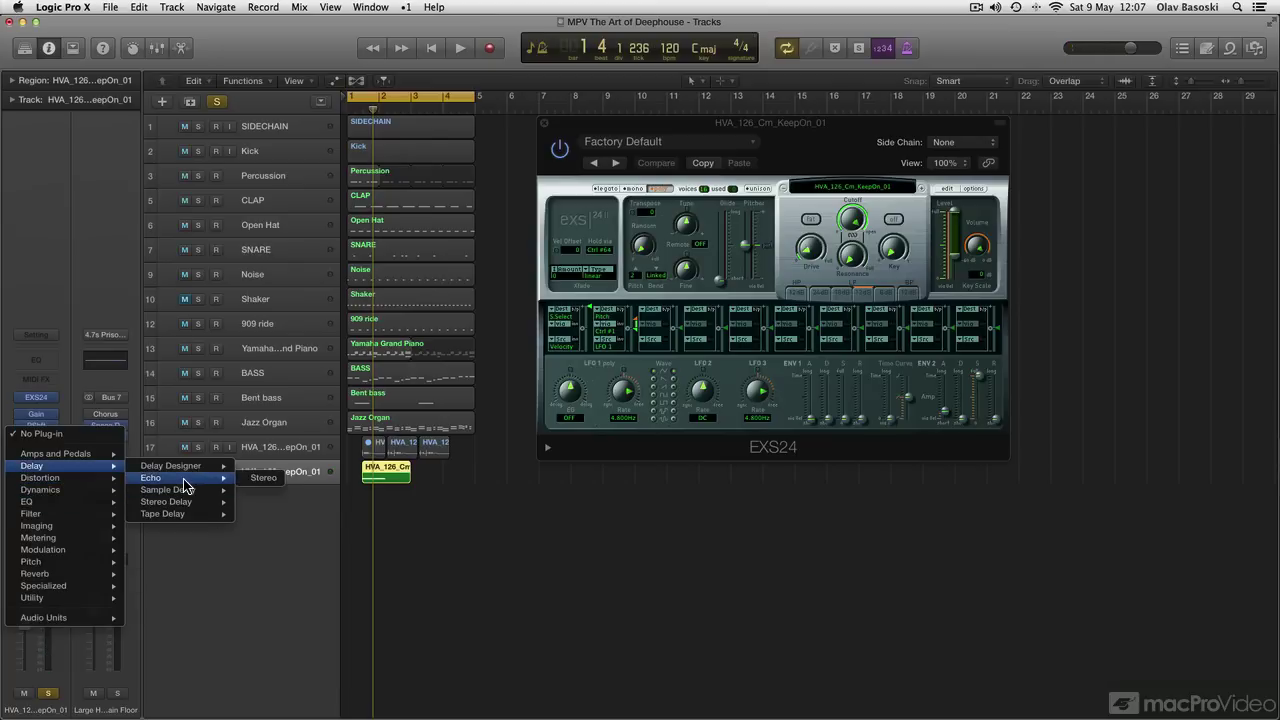
pyautogui.click(186, 478)
pyautogui.moveTo(225, 55); pyautogui.dragTo(603, 205)
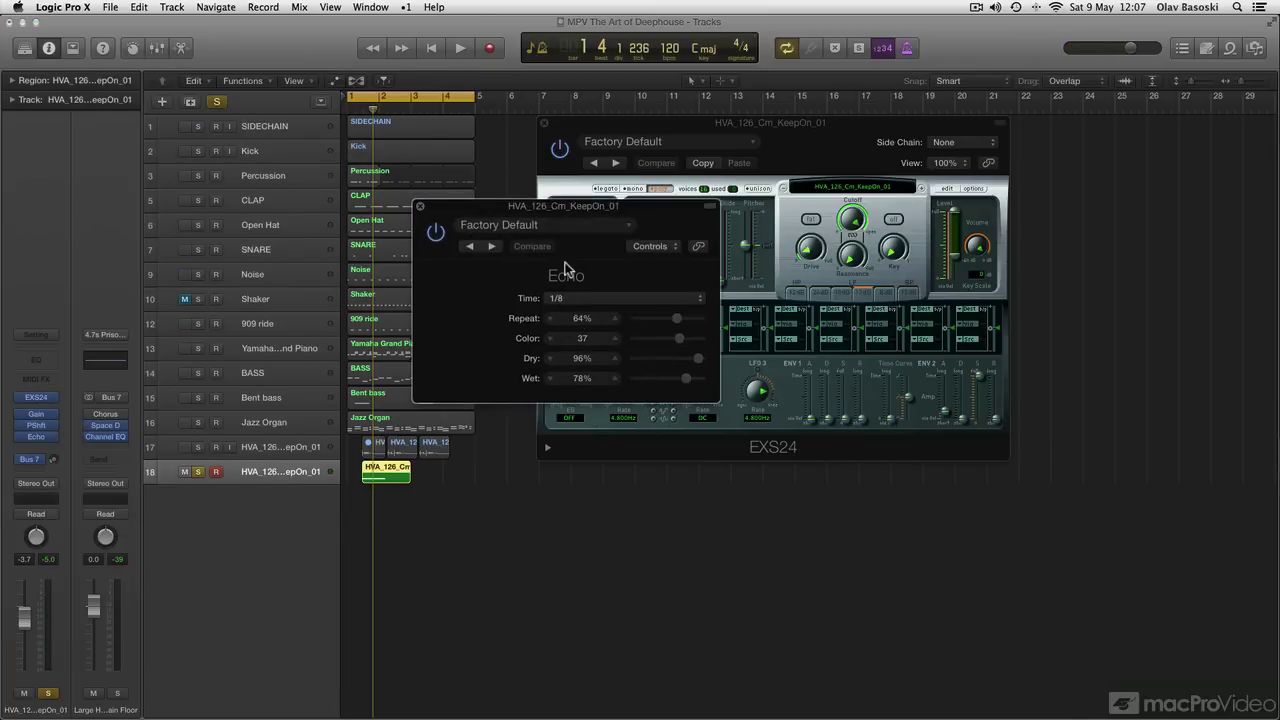
pyautogui.moveTo(686, 378); pyautogui.dragTo(657, 379)
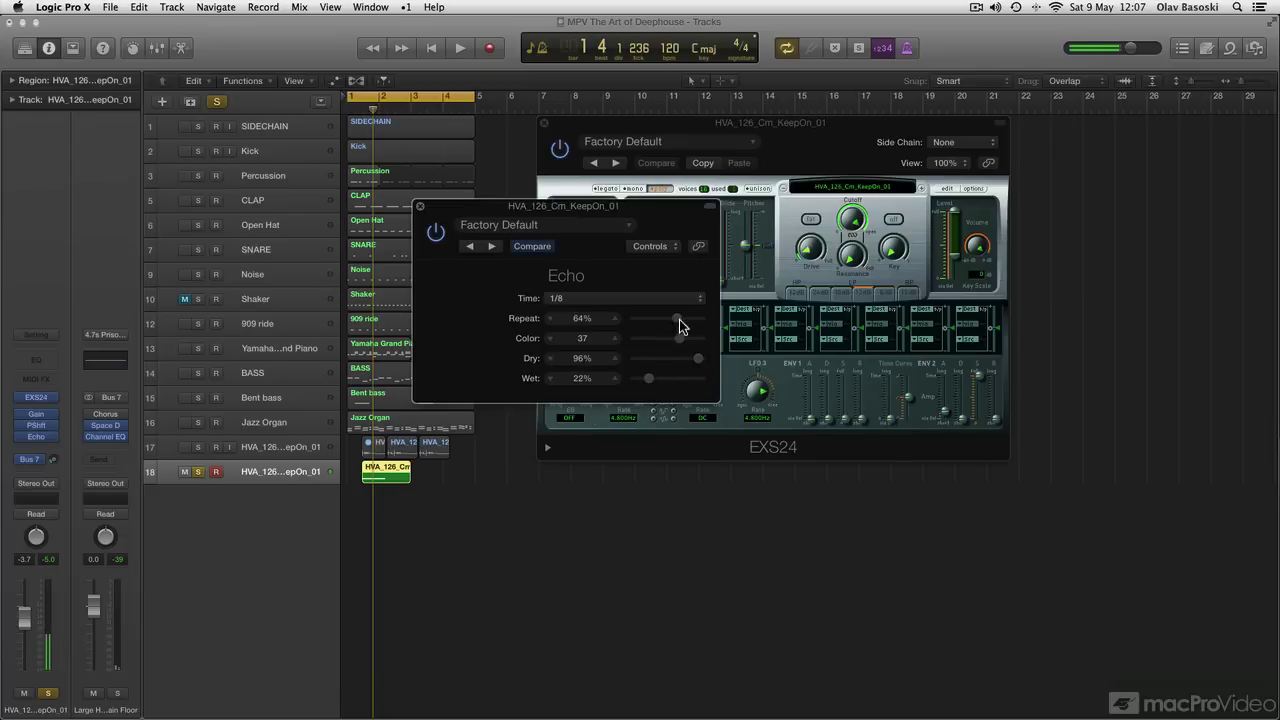
pyautogui.click(637, 300)
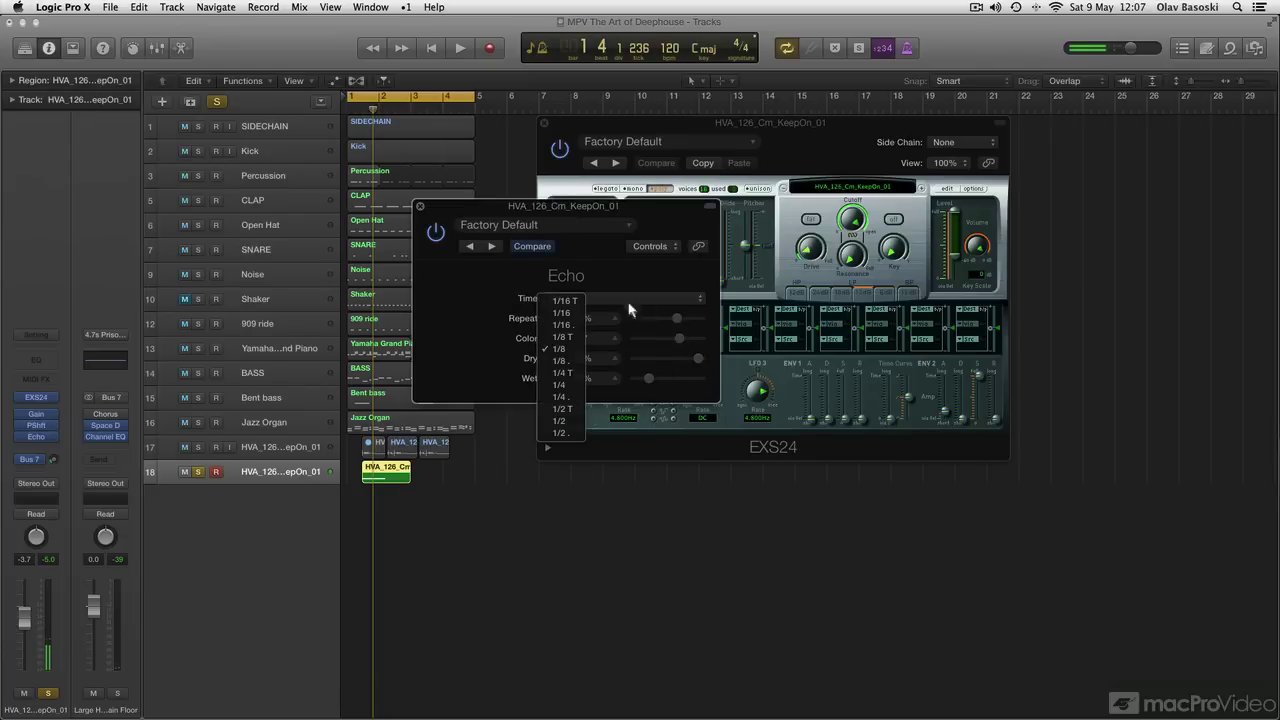
pyautogui.click(580, 386)
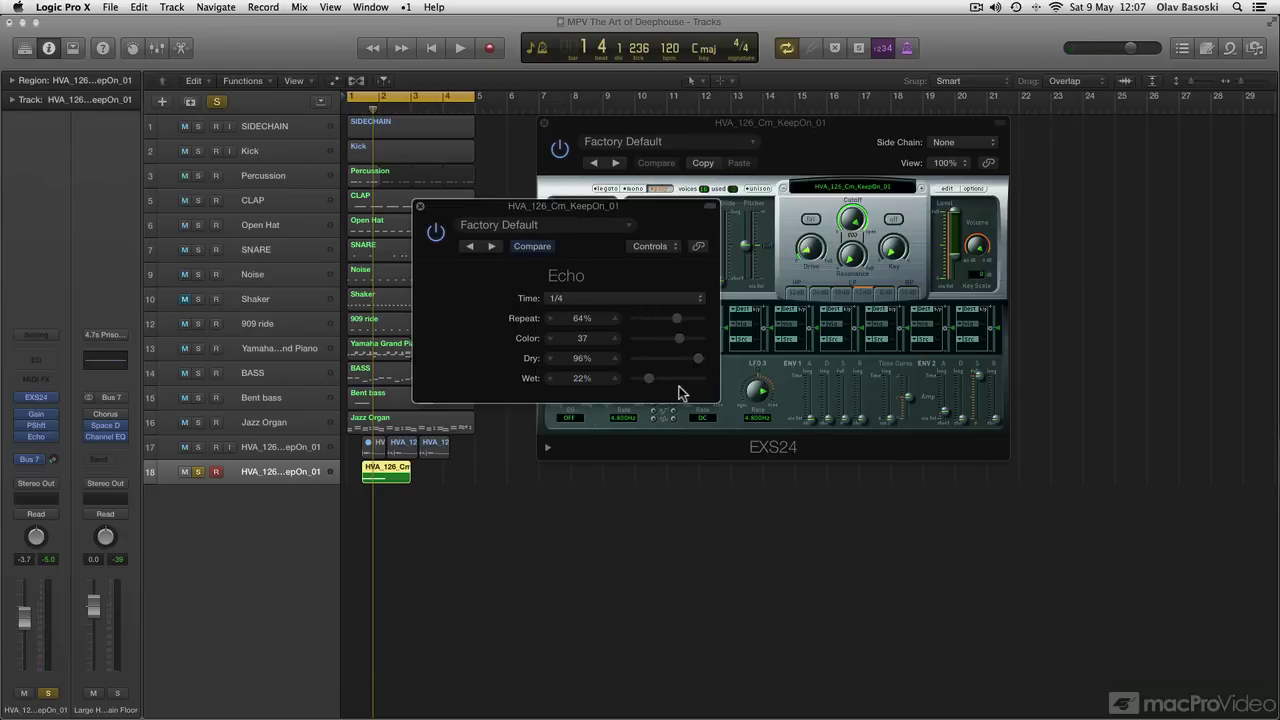
pyautogui.moveTo(650, 380); pyautogui.dragTo(642, 383)
pyautogui.moveTo(678, 337); pyautogui.dragTo(692, 343)
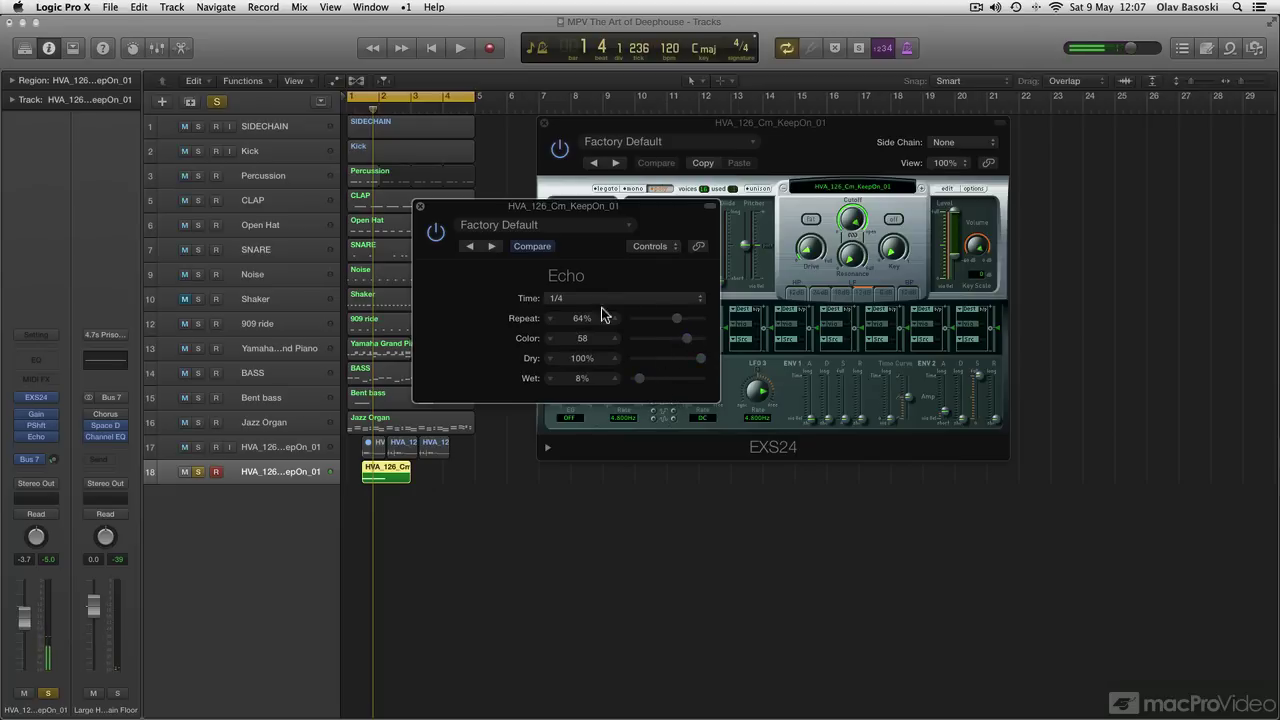
pyautogui.click(420, 206)
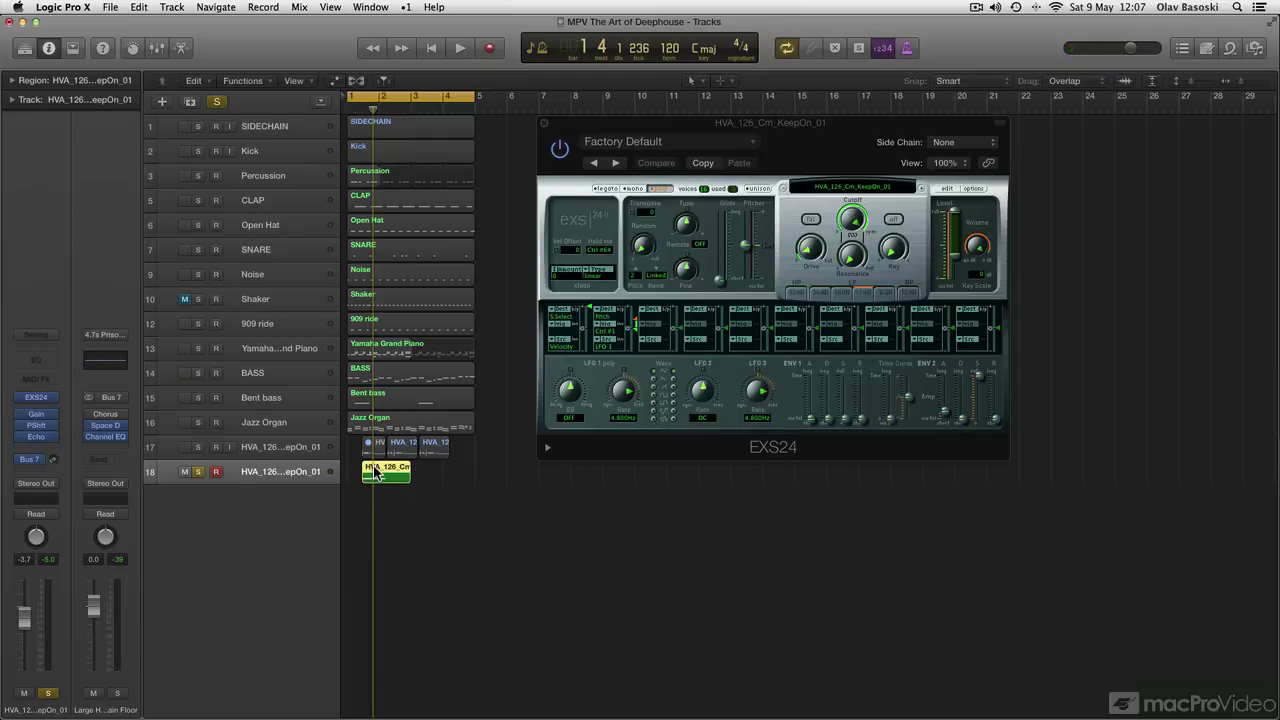
# Mute the MIDI region on the KeepOn sampler track and clear that track's solo.
pyautogui.hotkey('ctrl', 'm')
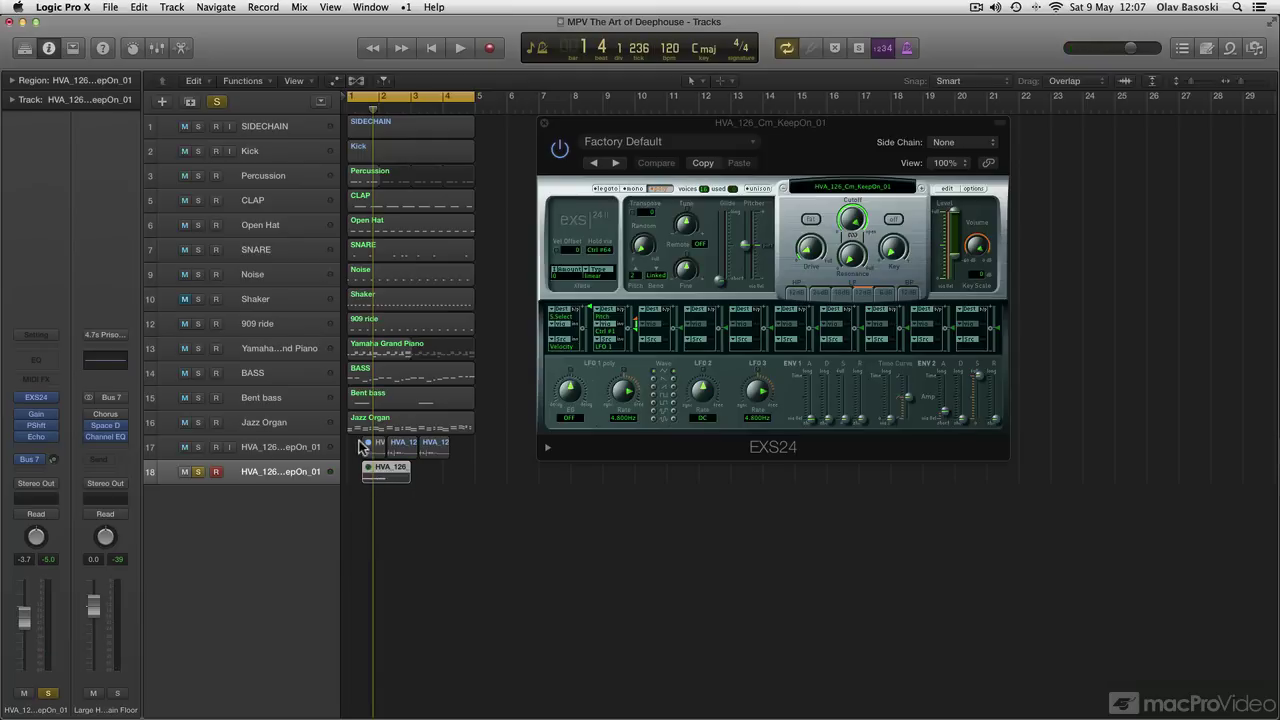
pyautogui.click(363, 446)
pyautogui.click(398, 513)
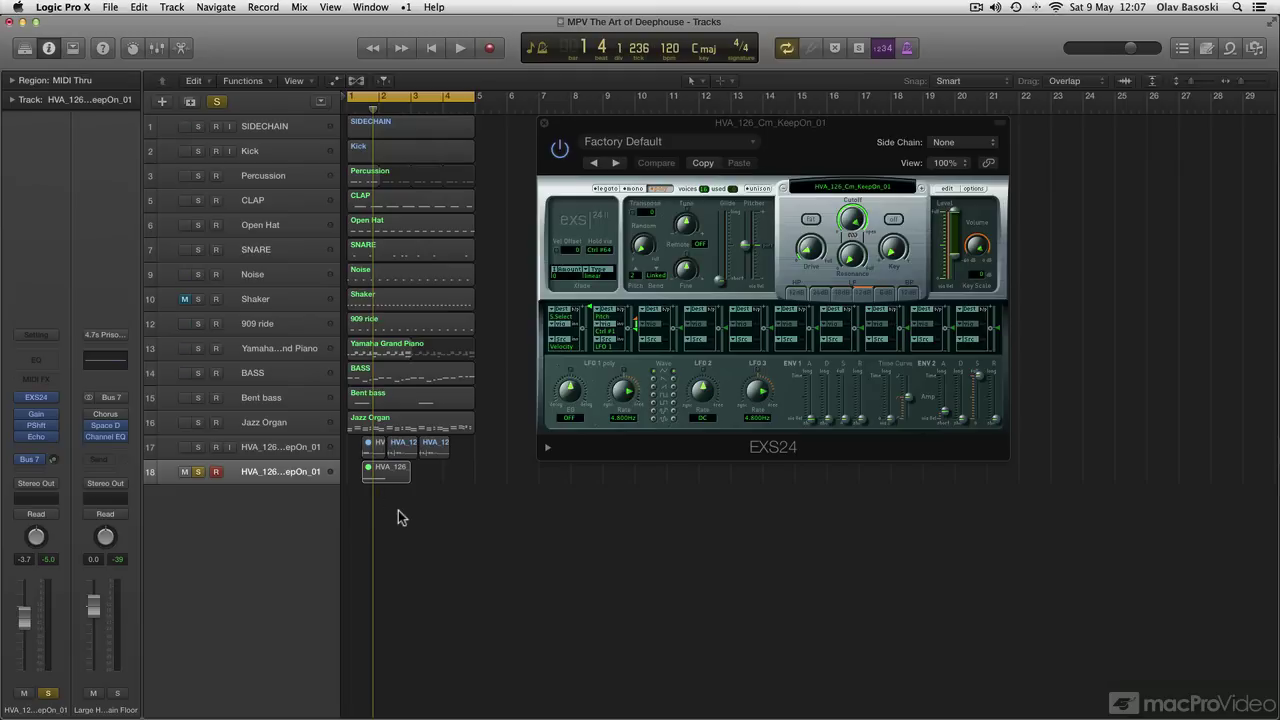
pyautogui.click(198, 471)
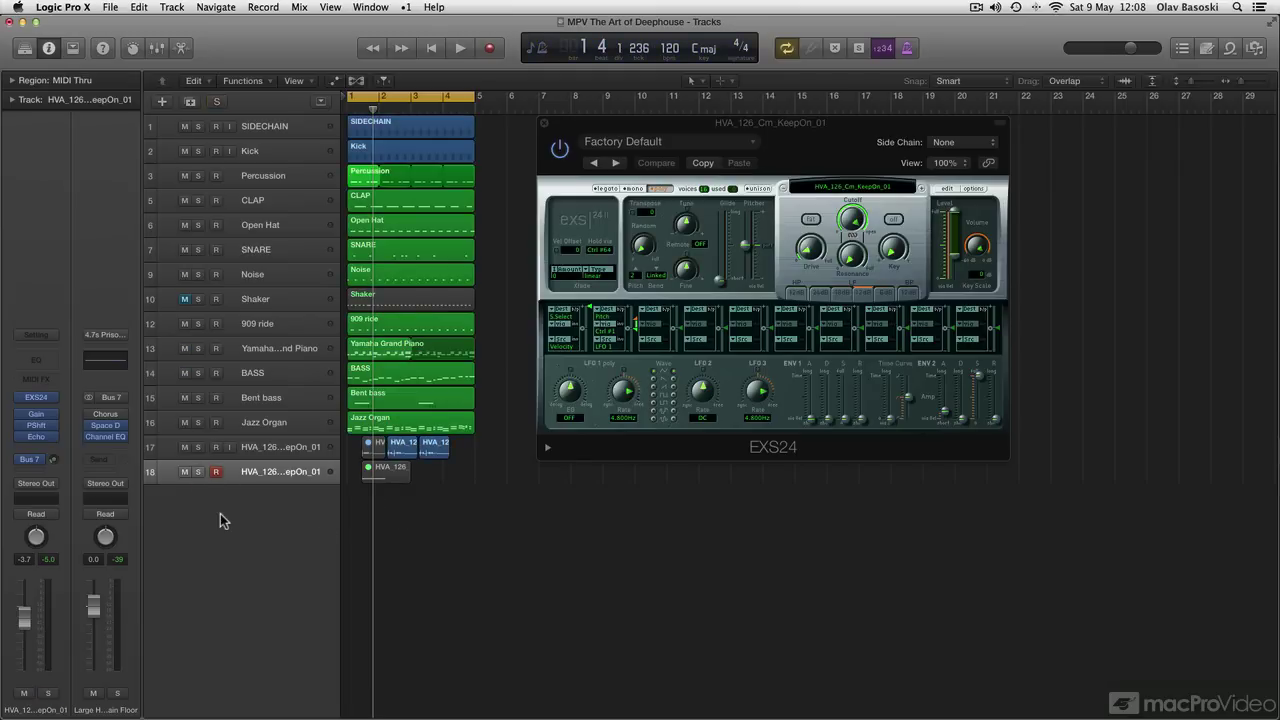
# During loop playback, raise the KeepOn sampler track's volume to +4.4 dB and mute the KeepOn audio track.
pyautogui.press('space')
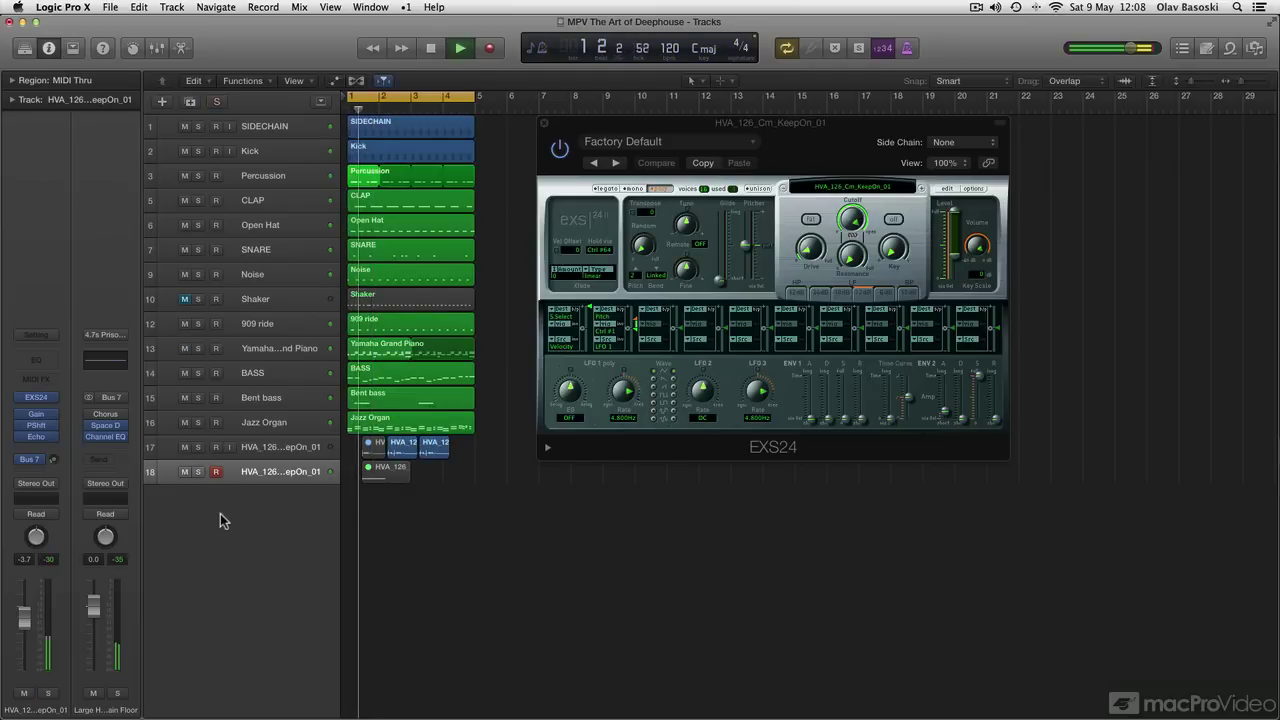
pyautogui.moveTo(21, 626); pyautogui.dragTo(25, 594)
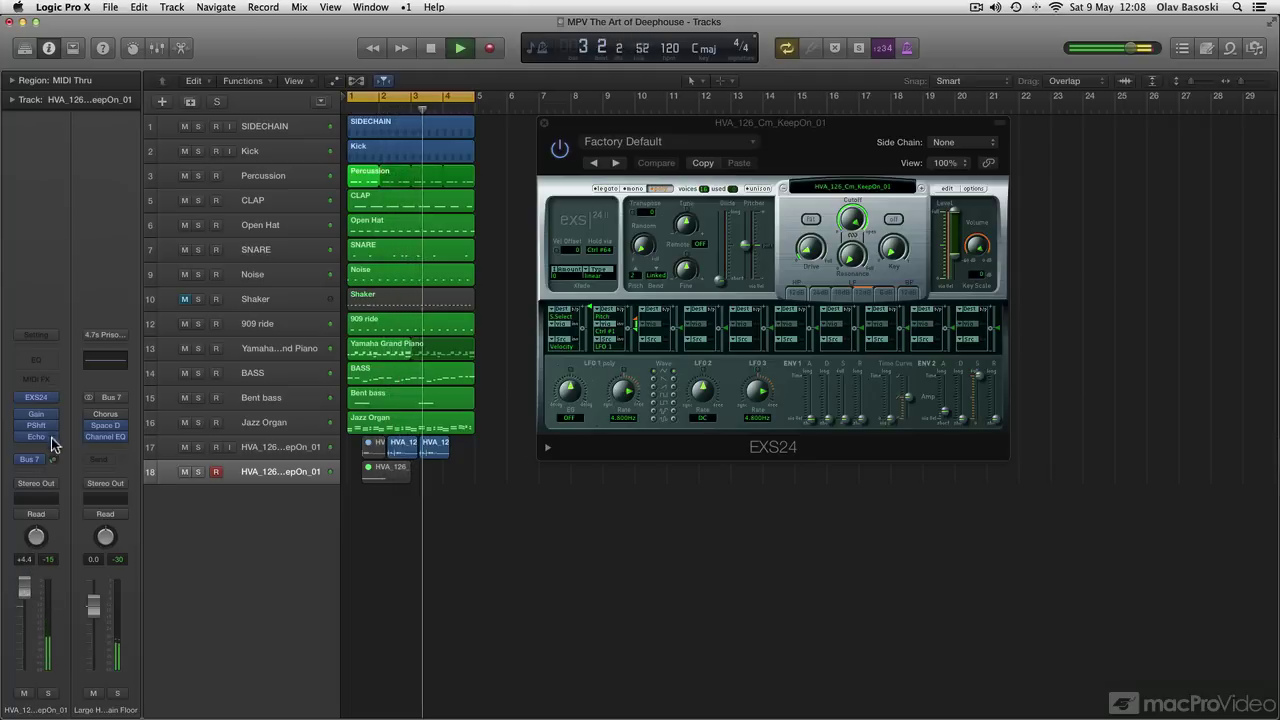
pyautogui.moveTo(43, 414)
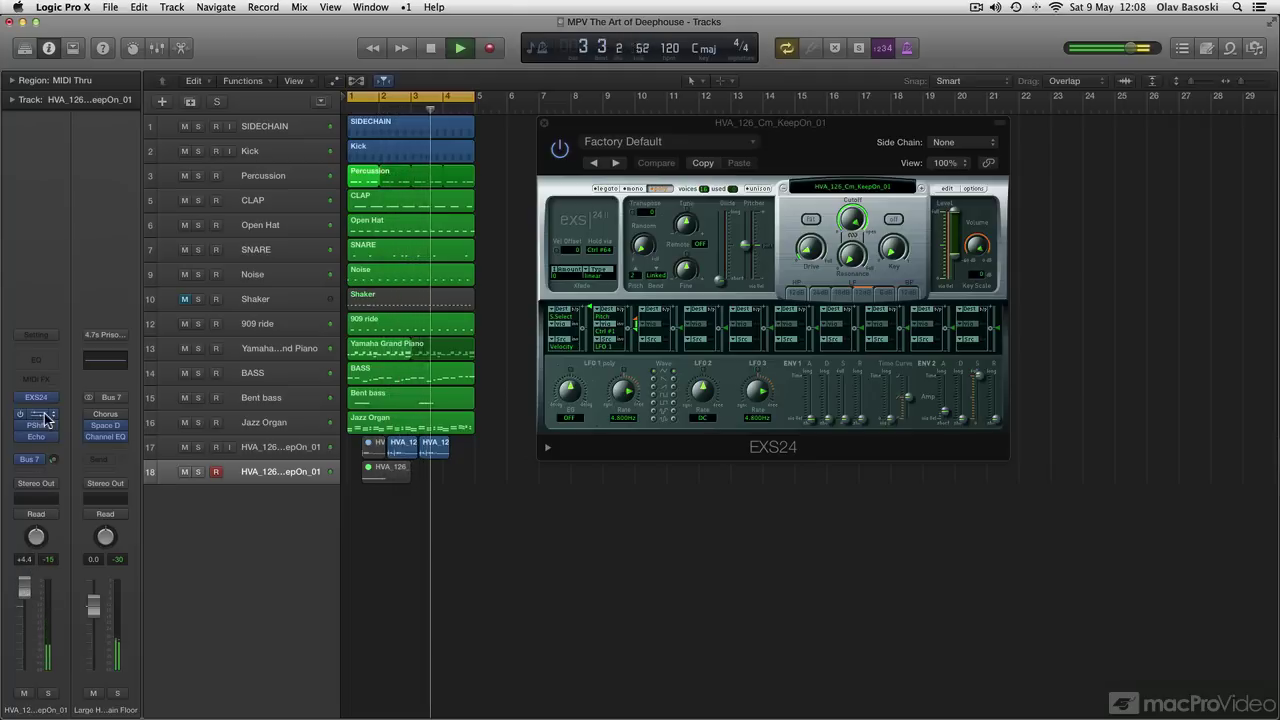
pyautogui.click(185, 447)
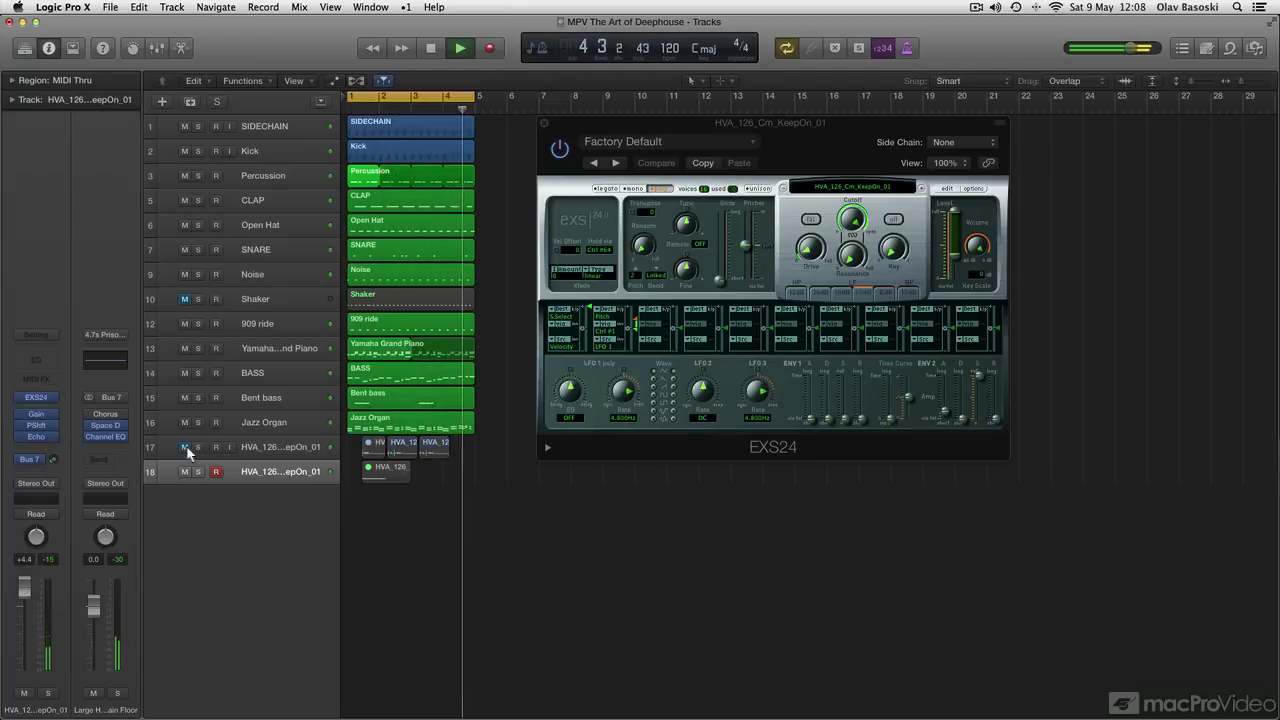
# Set the Gain plug-in on the KeepOn sampler channel to -4.9 dB and stop playback.
pyautogui.click(36, 414)
pyautogui.moveTo(66, 165); pyautogui.dragTo(69, 165)
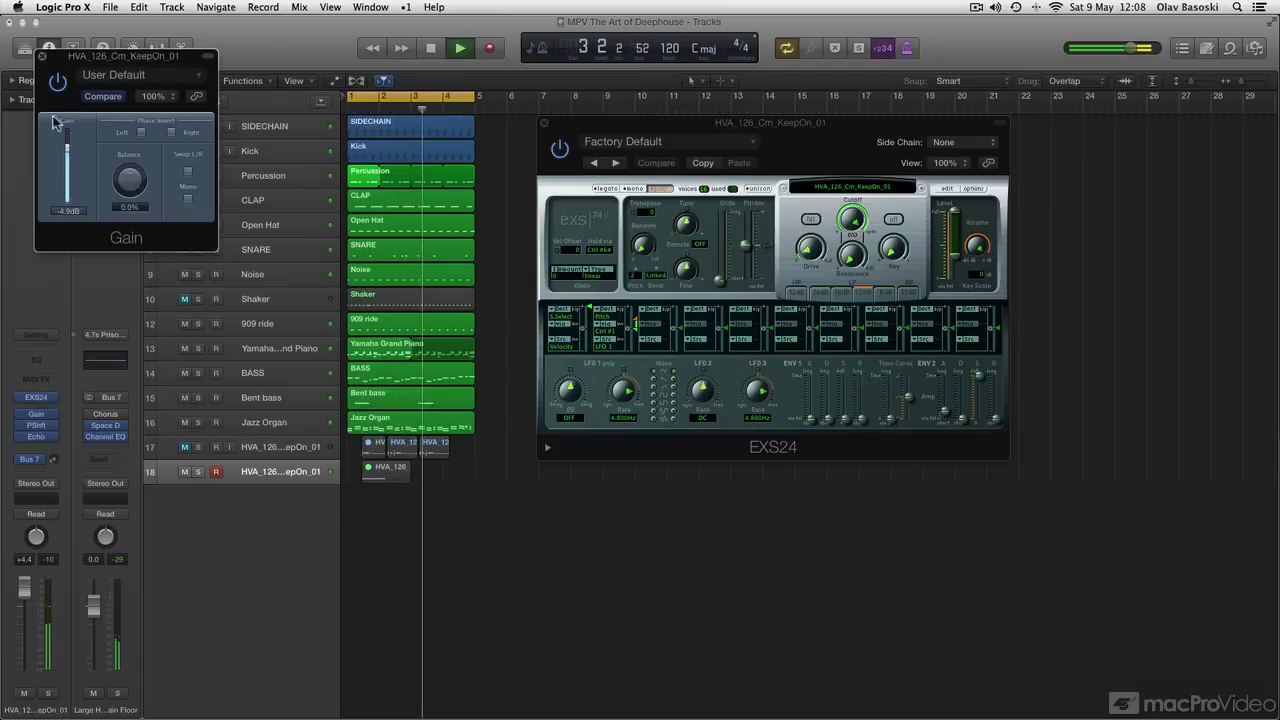
pyautogui.click(42, 56)
pyautogui.press('space')
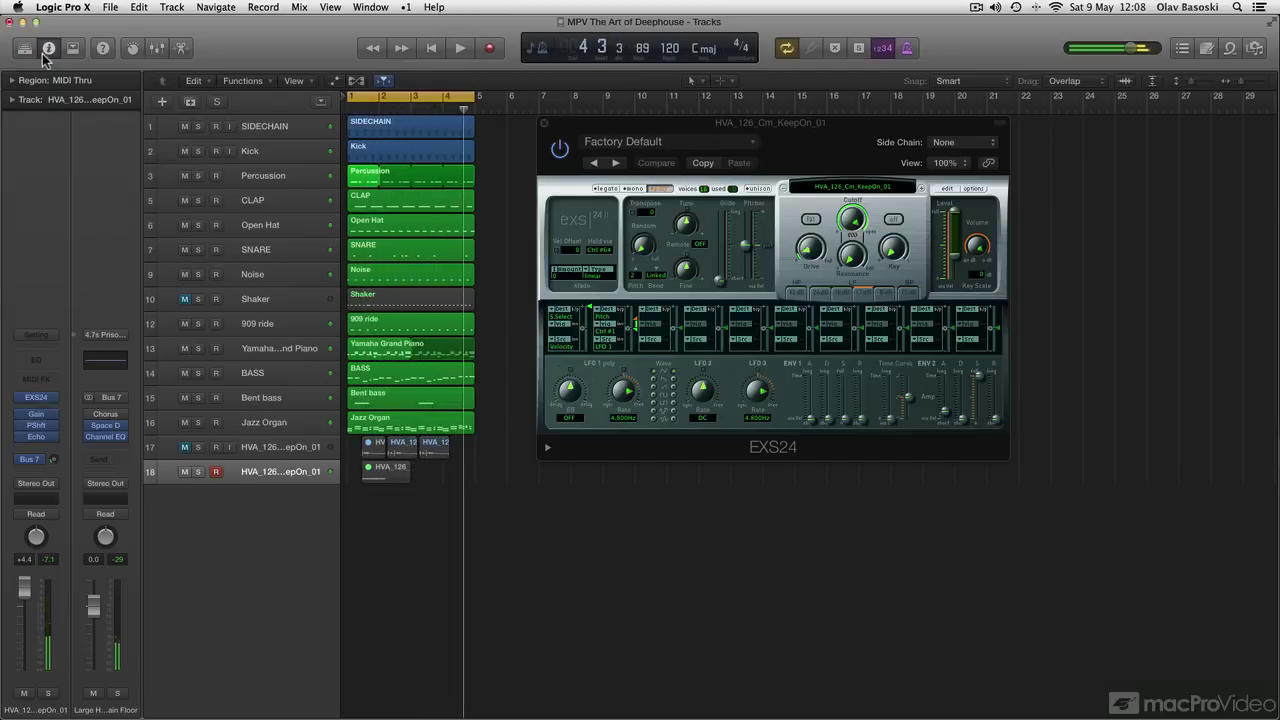
# Add a Channel EQ to the sampler with a raised low cut, +18.5 dB high shelf at 5600 Hz and -2.0 dB at 225 Hz, and audition it.
pyautogui.click(40, 358)
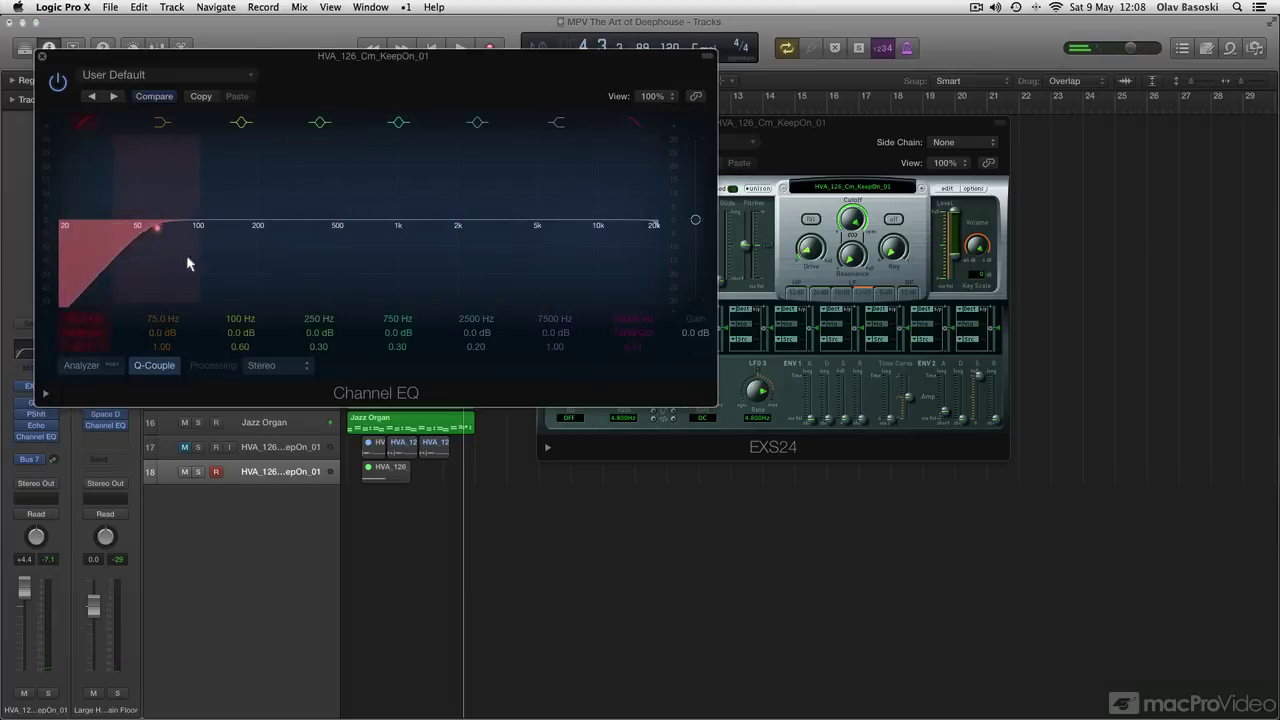
pyautogui.moveTo(600, 180); pyautogui.dragTo(571, 120)
pyautogui.click(361, 246)
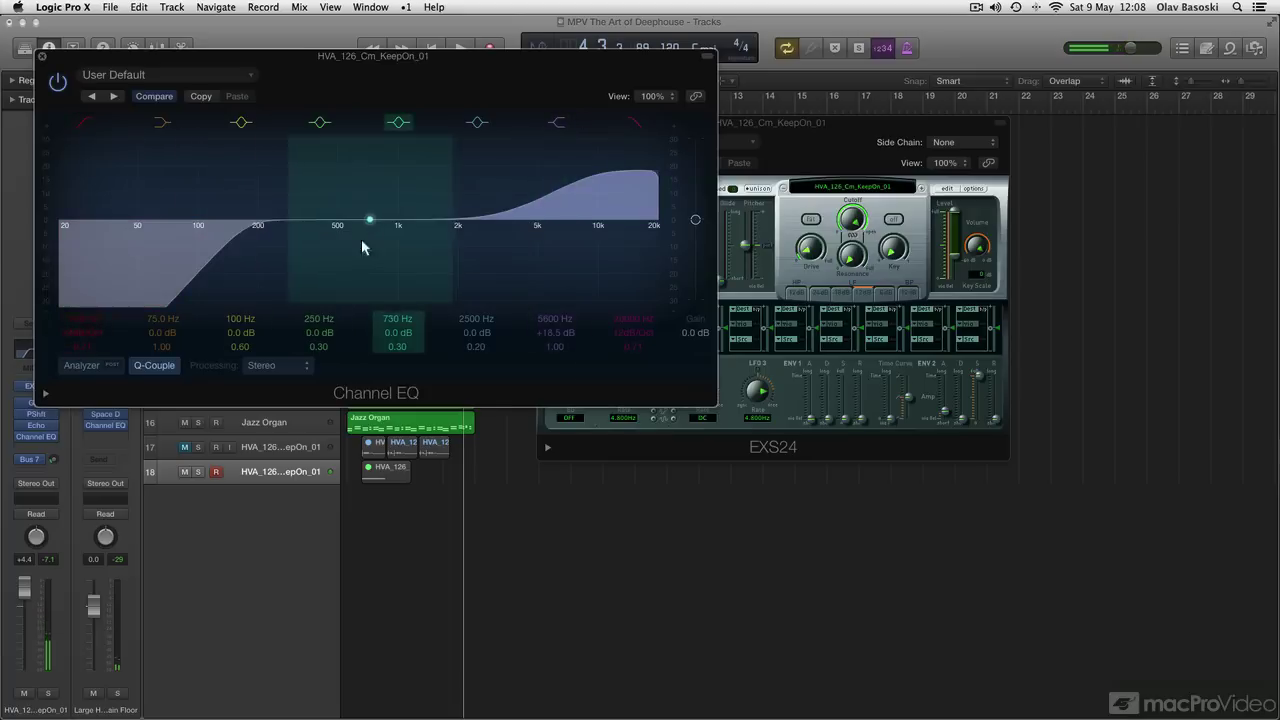
pyautogui.moveTo(361, 239); pyautogui.dragTo(265, 249)
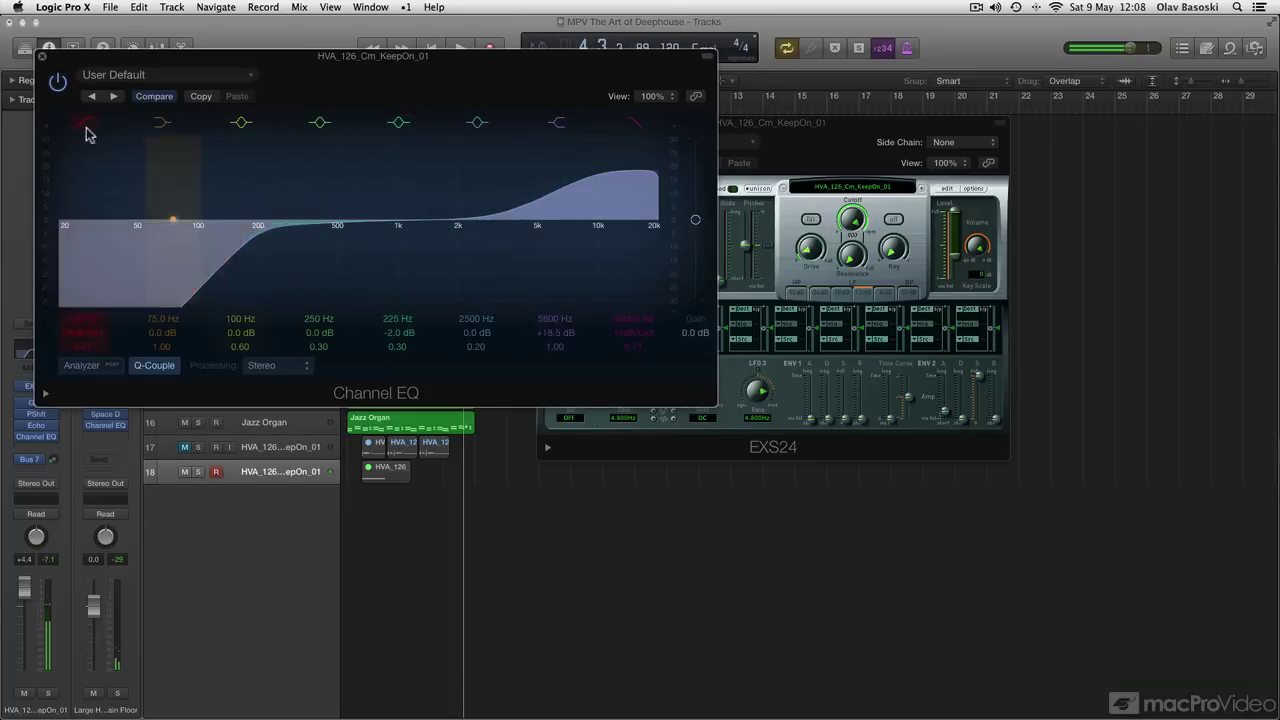
pyautogui.click(42, 56)
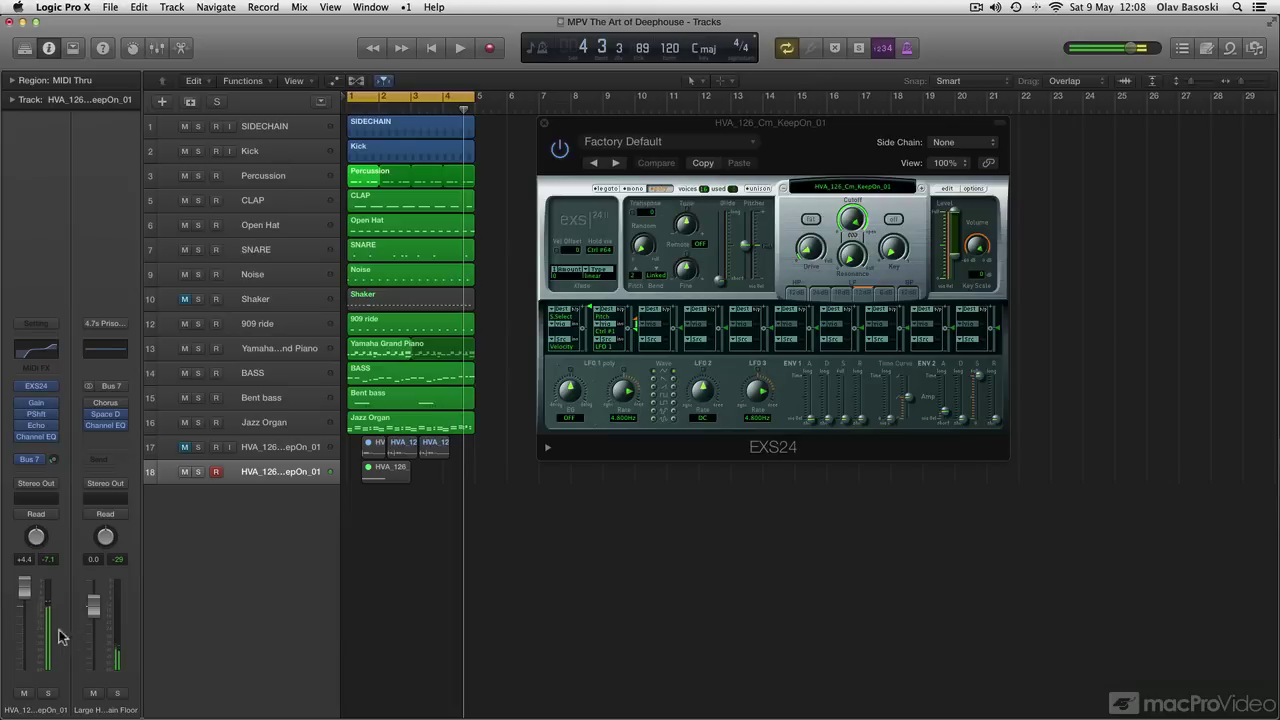
pyautogui.press('space')
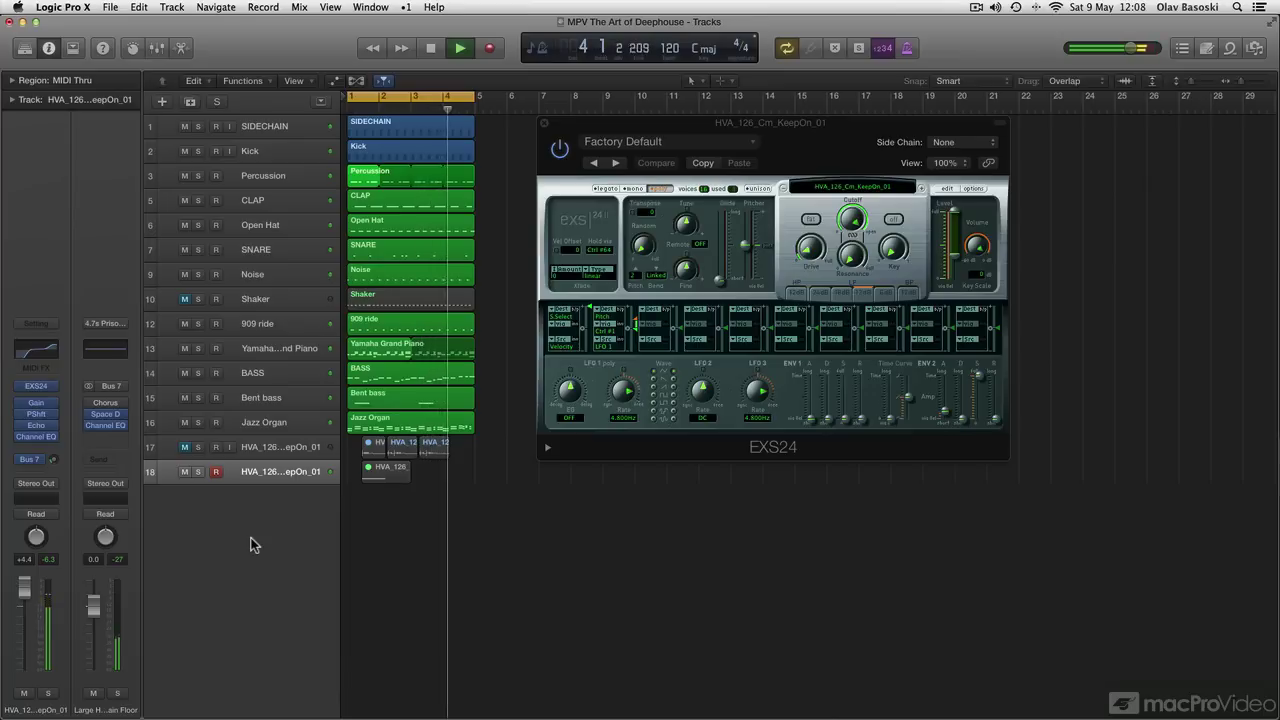
pyautogui.press('space')
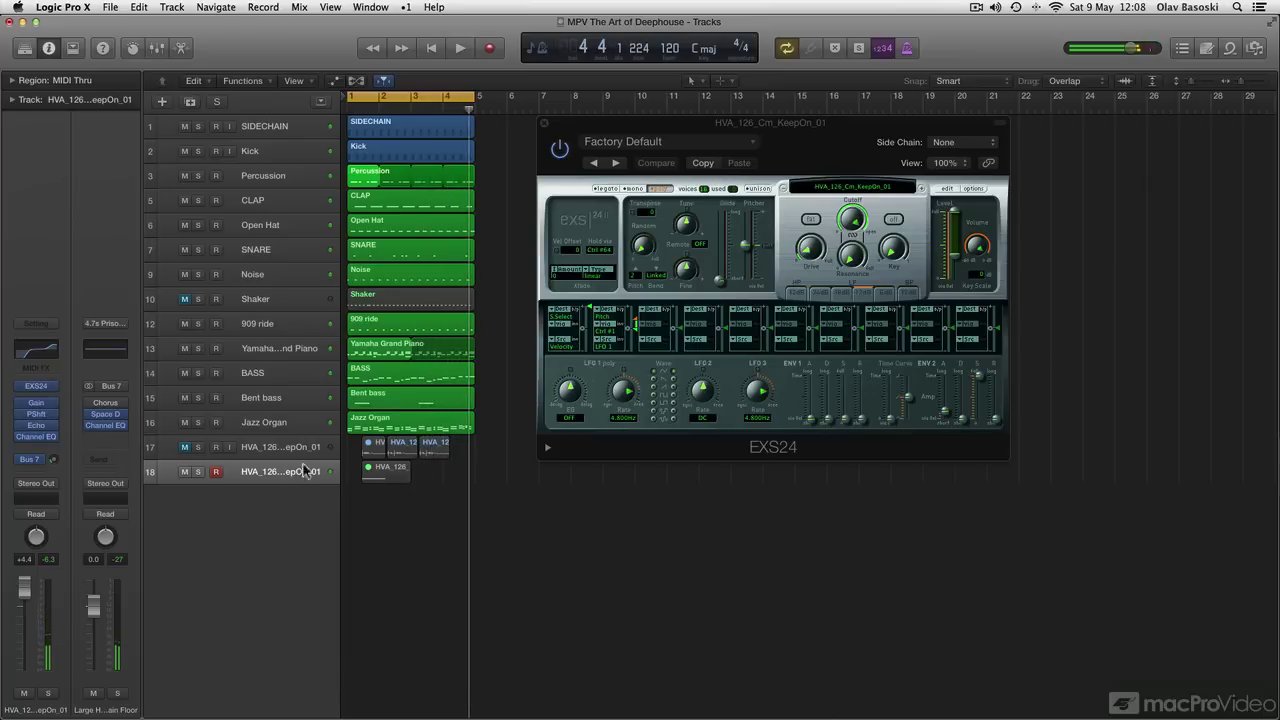
# Delete the muted MIDI region from the KeepOn sampler track and return the playhead to the start.
pyautogui.click(380, 470)
pyautogui.press('Delete')
pyautogui.press('Return')
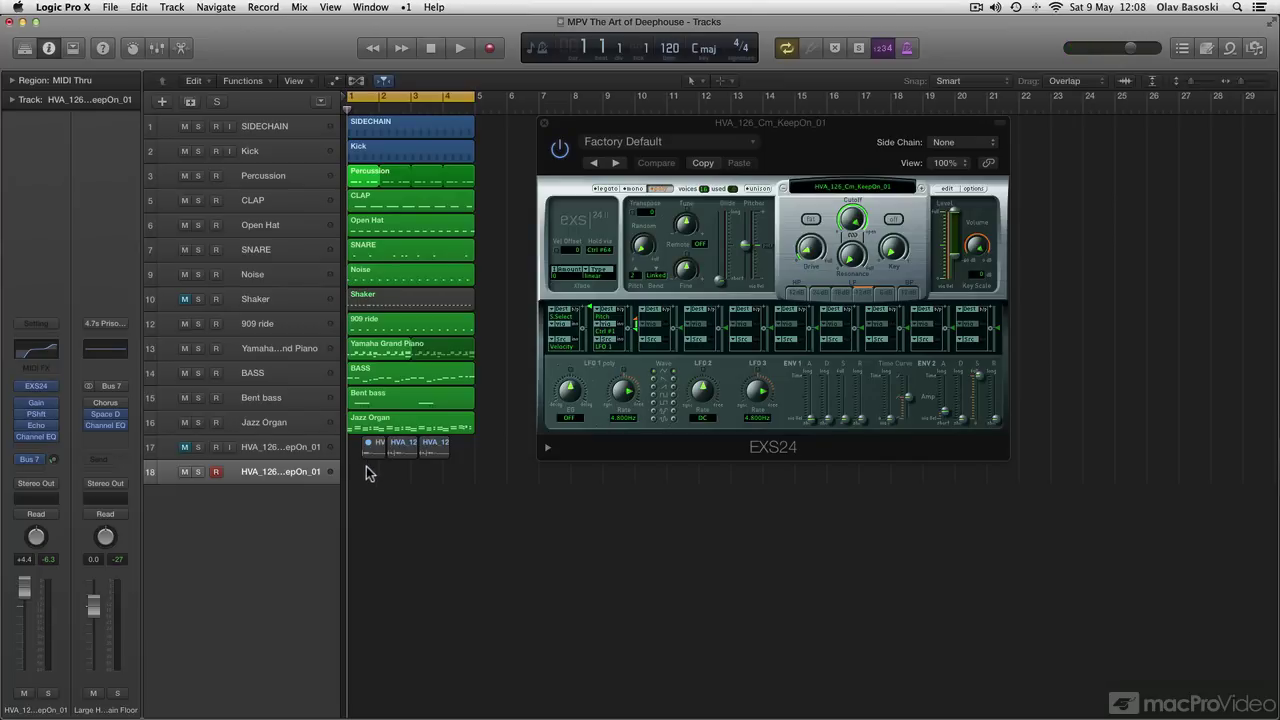
# Record a new three-note C1 part on the KeepOn sampler track across the four-bar loop and open it in the Piano Roll during playback.
pyautogui.press('r')
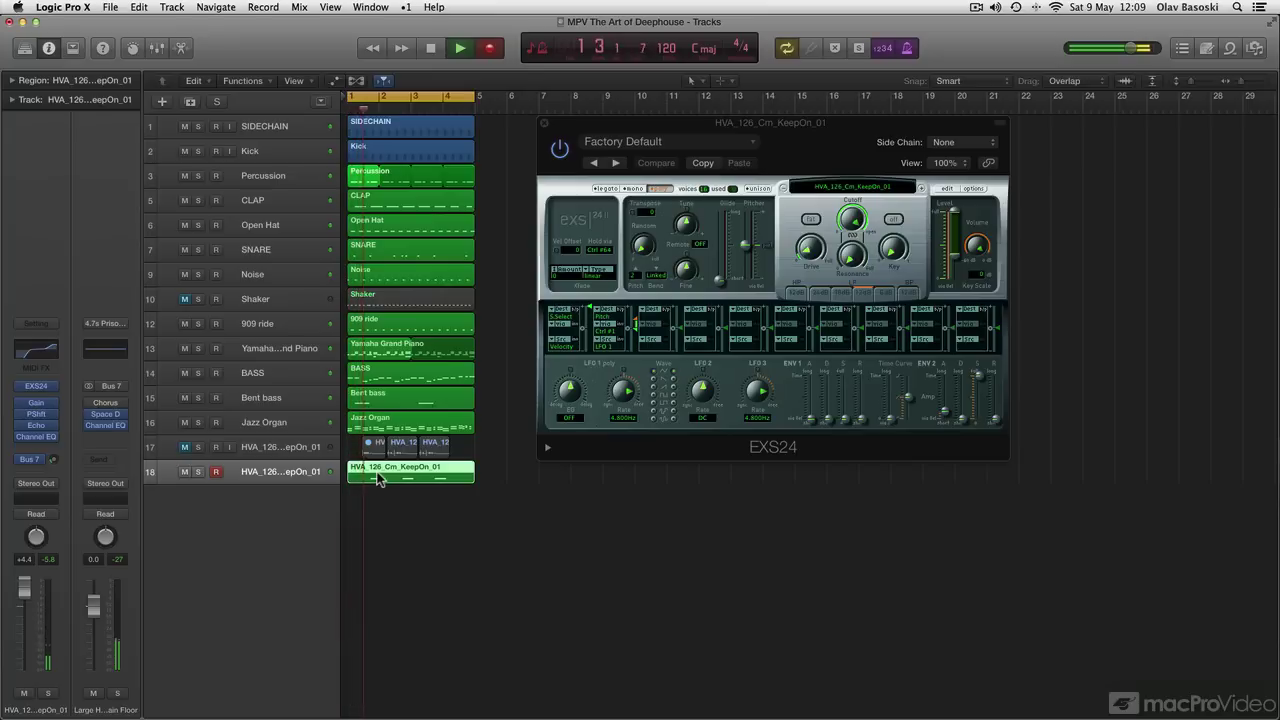
pyautogui.press('space')
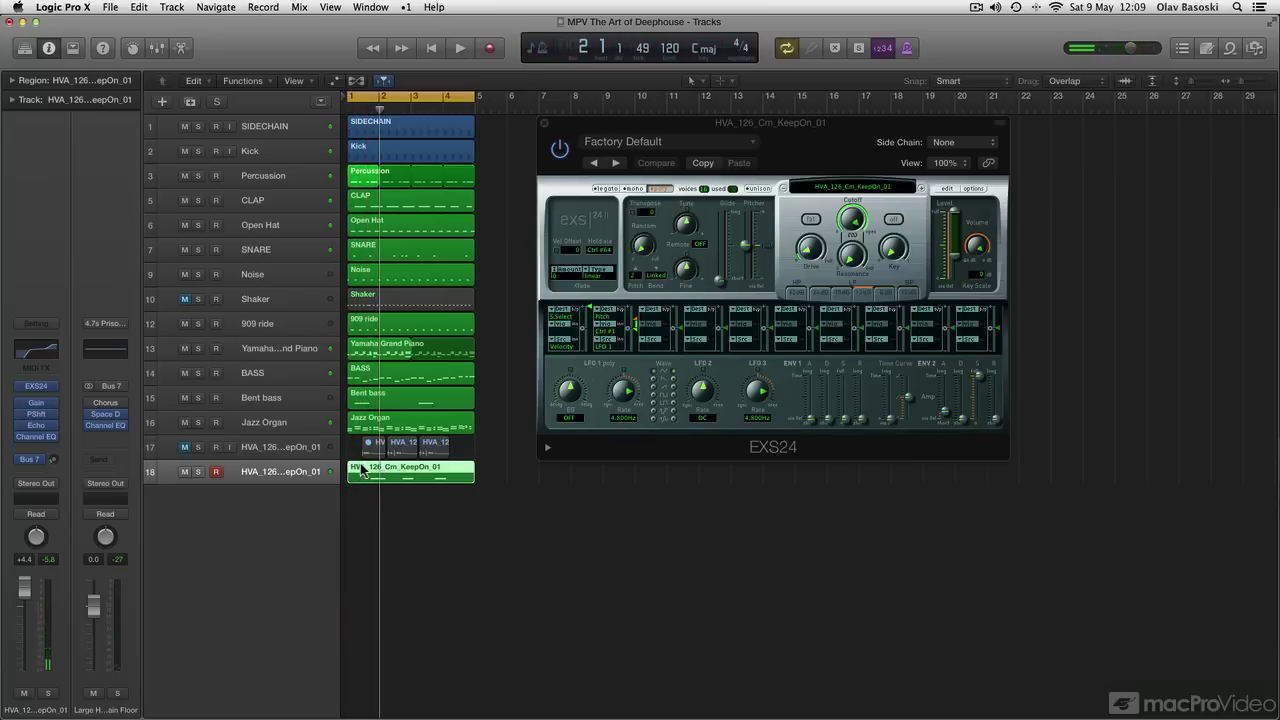
pyautogui.press('space')
pyautogui.press('p')
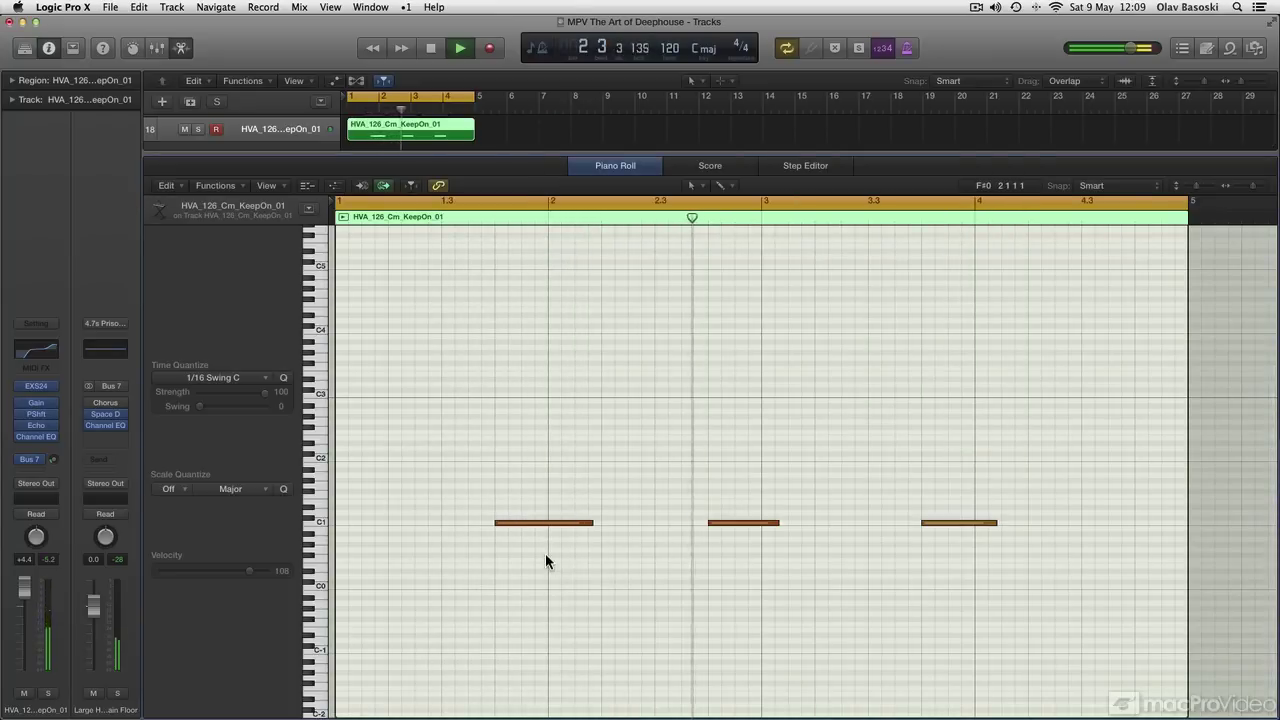
# Shorten the three C1 notes in the Piano Roll so each ends exactly on its bar line, and play the loop.
pyautogui.press('space')
pyautogui.moveTo(553, 487); pyautogui.dragTo(598, 528)
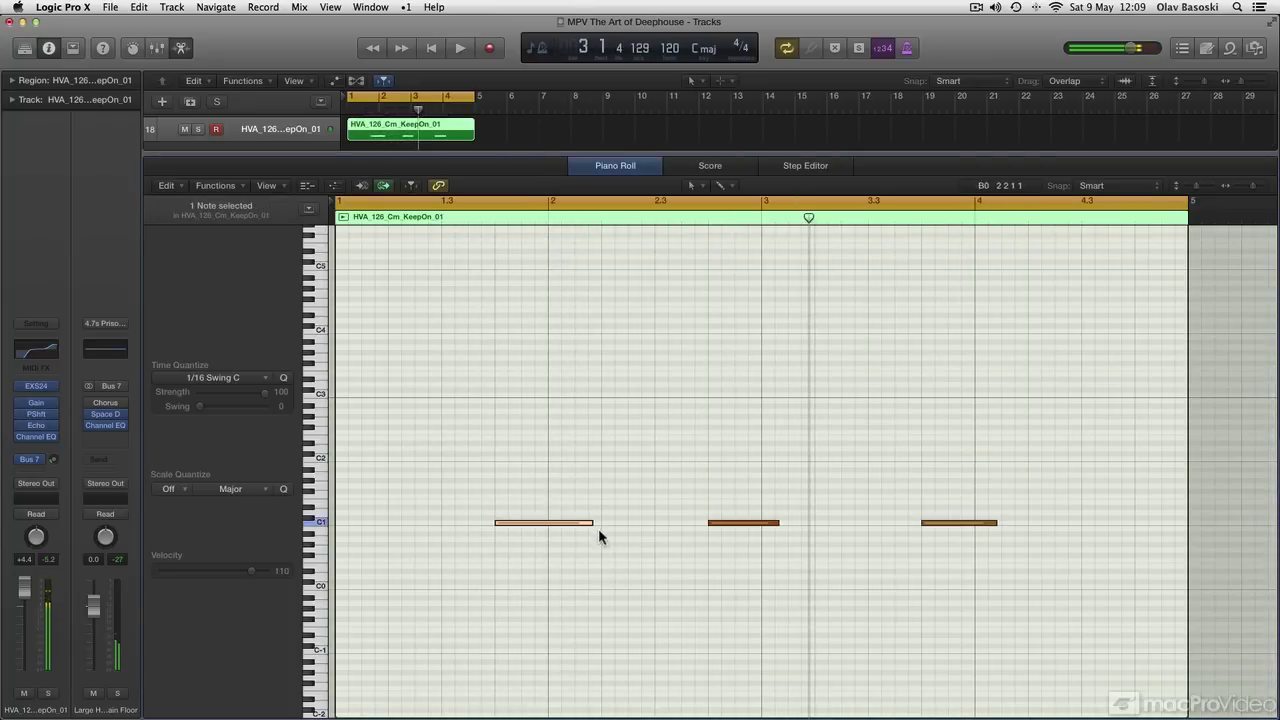
pyautogui.moveTo(444, 453); pyautogui.dragTo(1025, 598)
pyautogui.moveTo(592, 524)
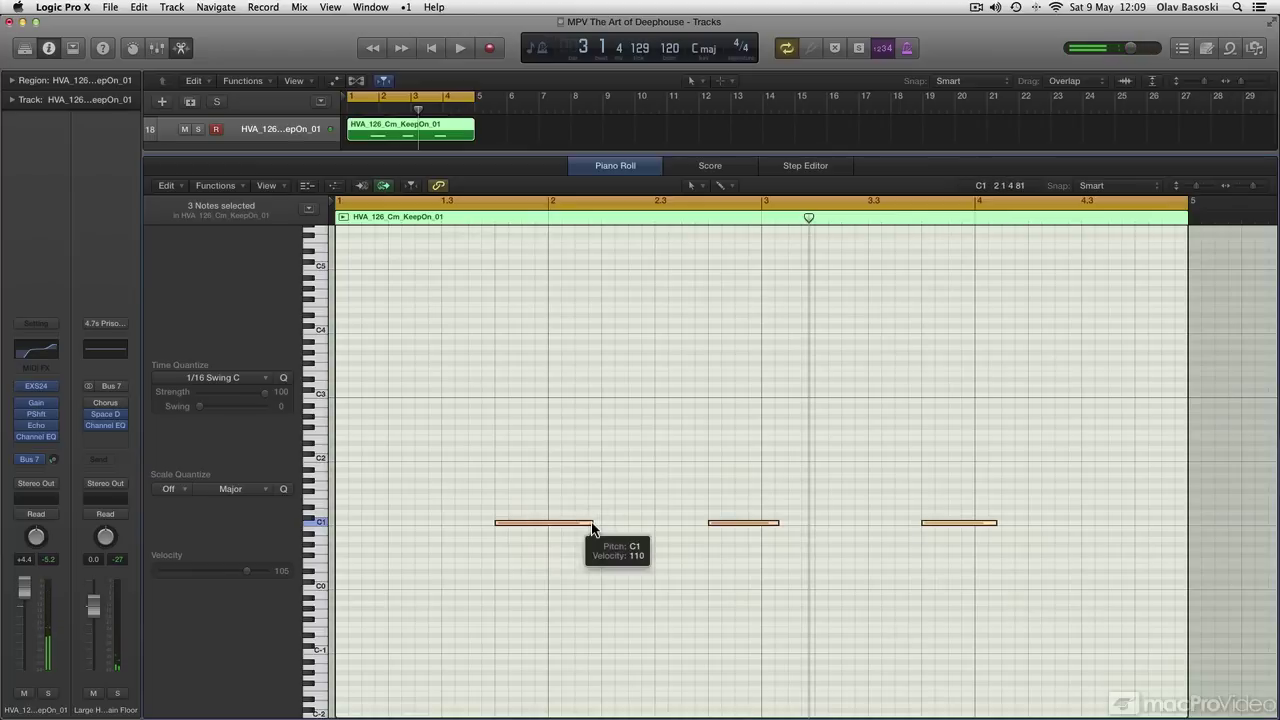
pyautogui.moveTo(590, 524); pyautogui.dragTo(548, 524)
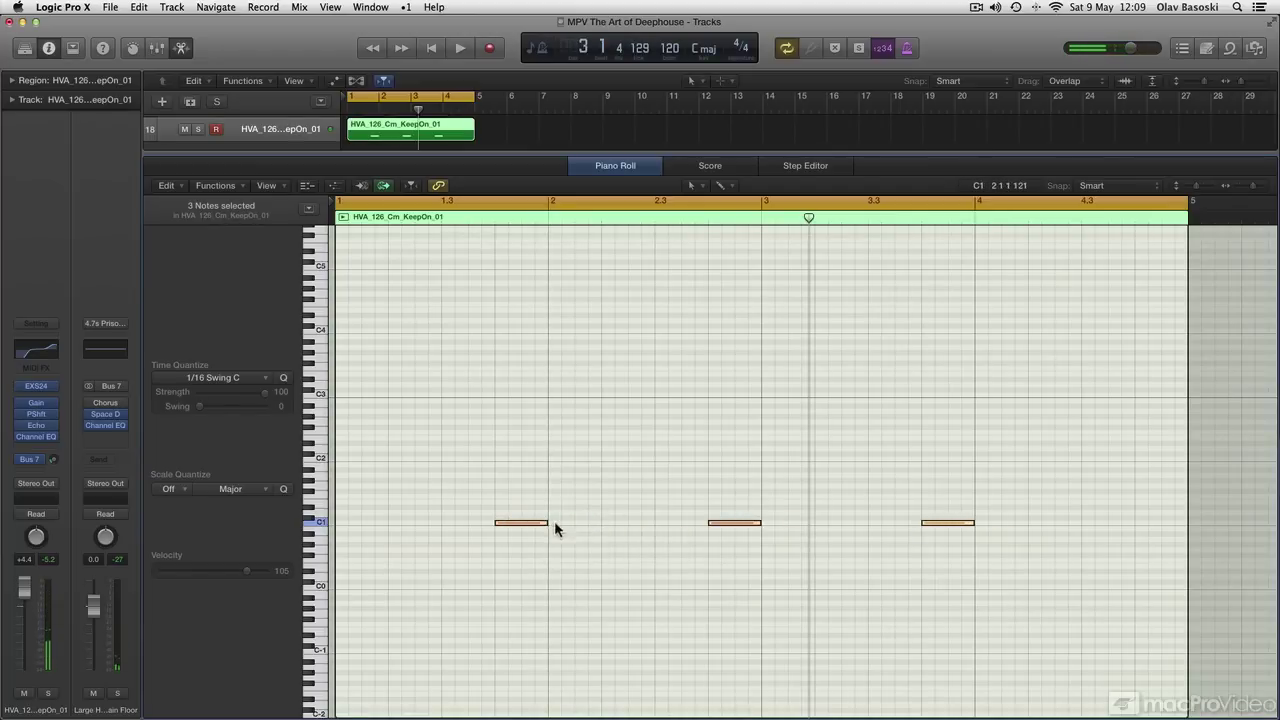
pyautogui.press('space')
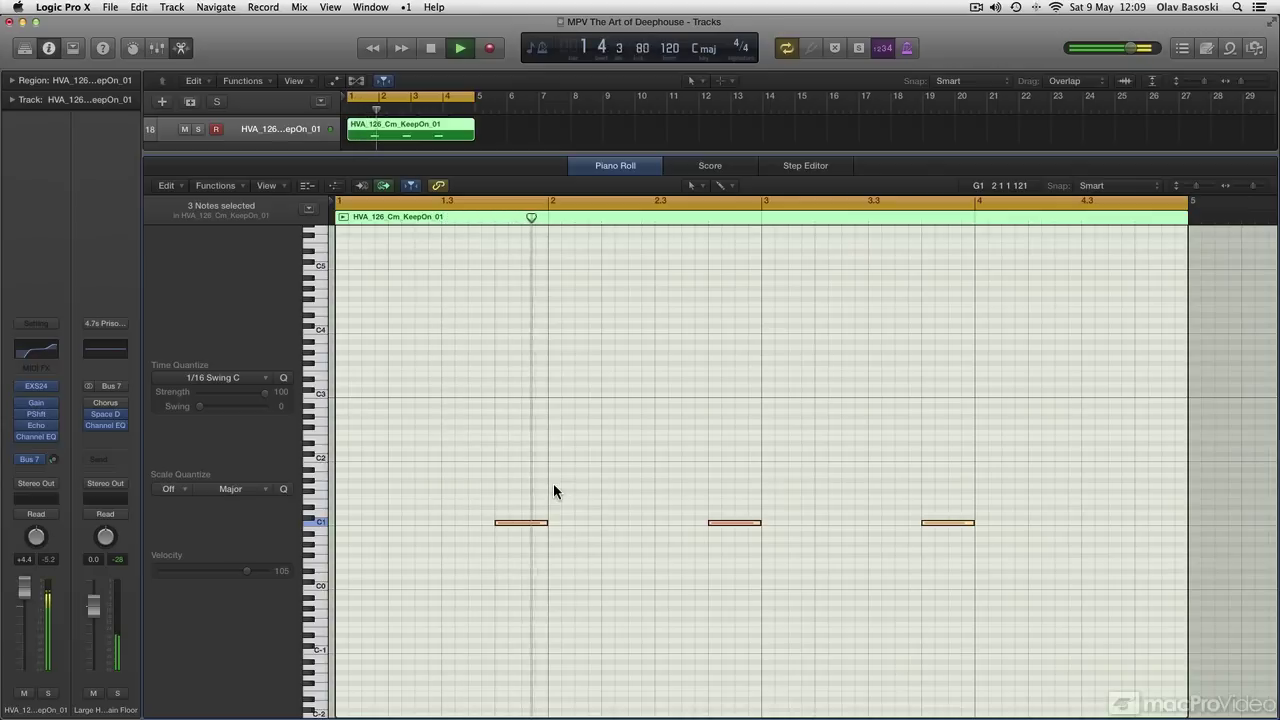
# Lengthen the three C1 notes together and trim them so each ends just past its bar line.
pyautogui.press('space')
pyautogui.moveTo(548, 524); pyautogui.dragTo(563, 523)
pyautogui.press('space')
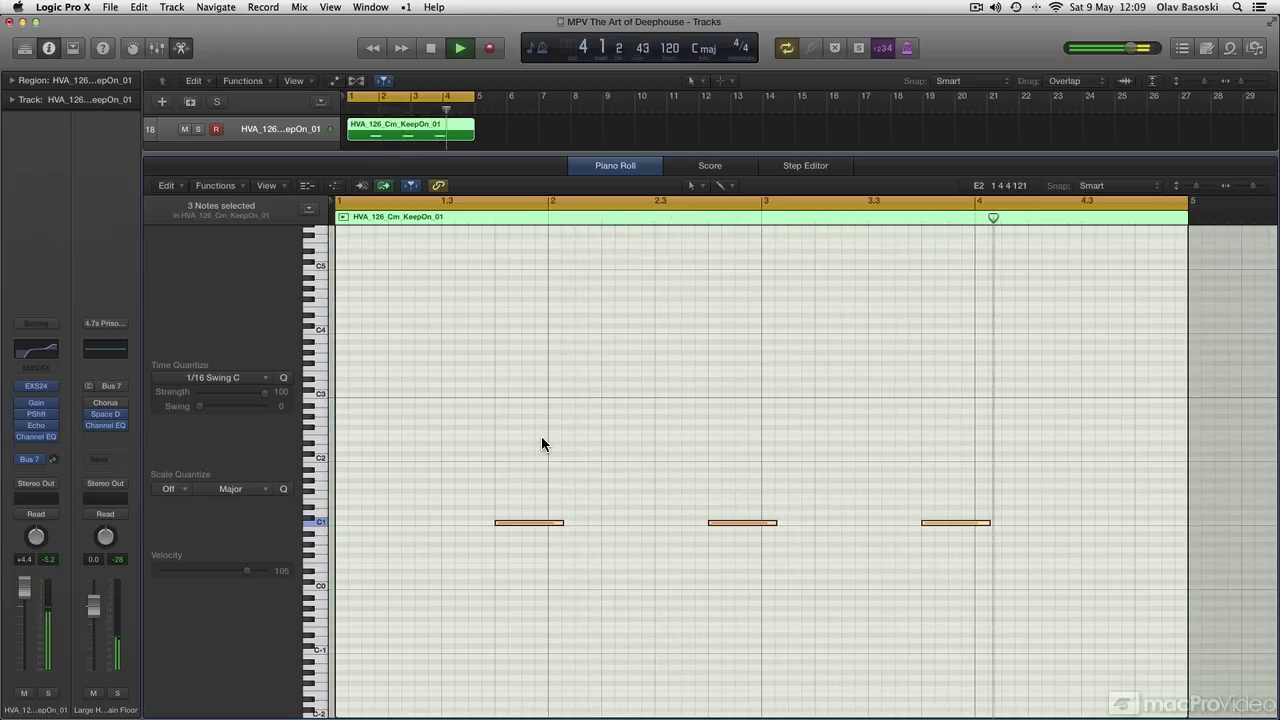
pyautogui.press('space')
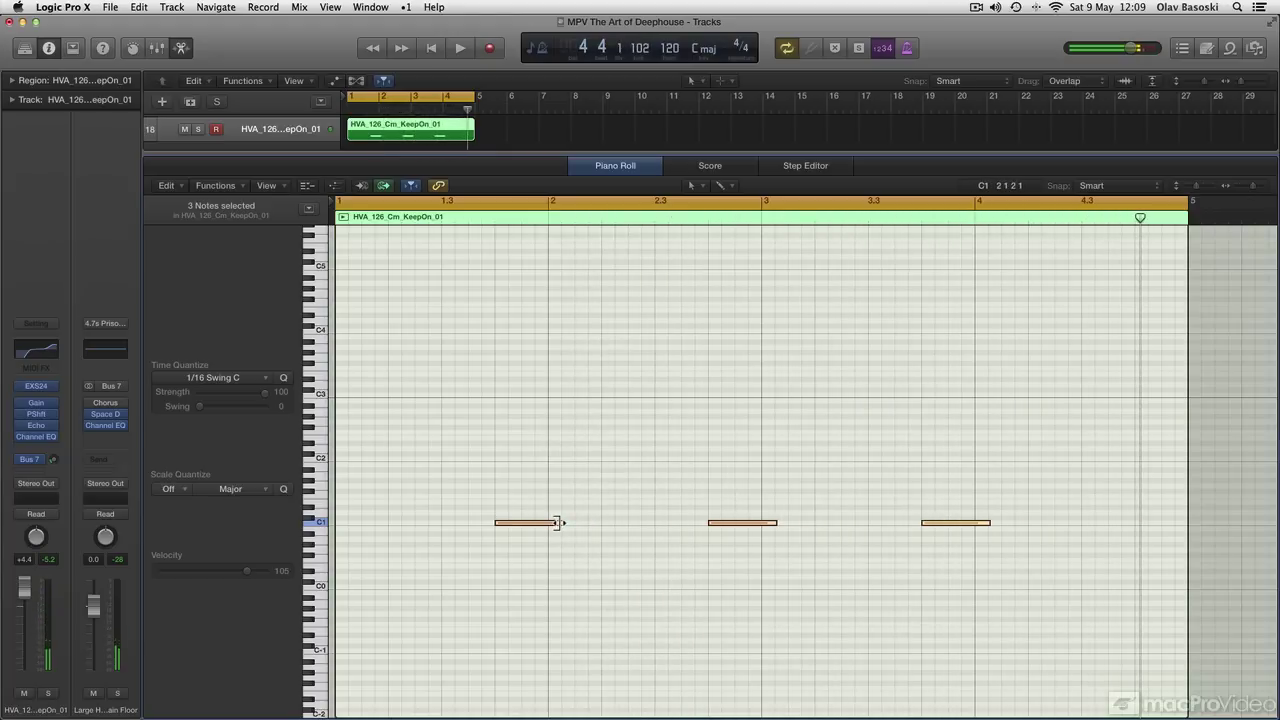
pyautogui.moveTo(558, 522); pyautogui.dragTo(554, 523)
pyautogui.click(529, 522)
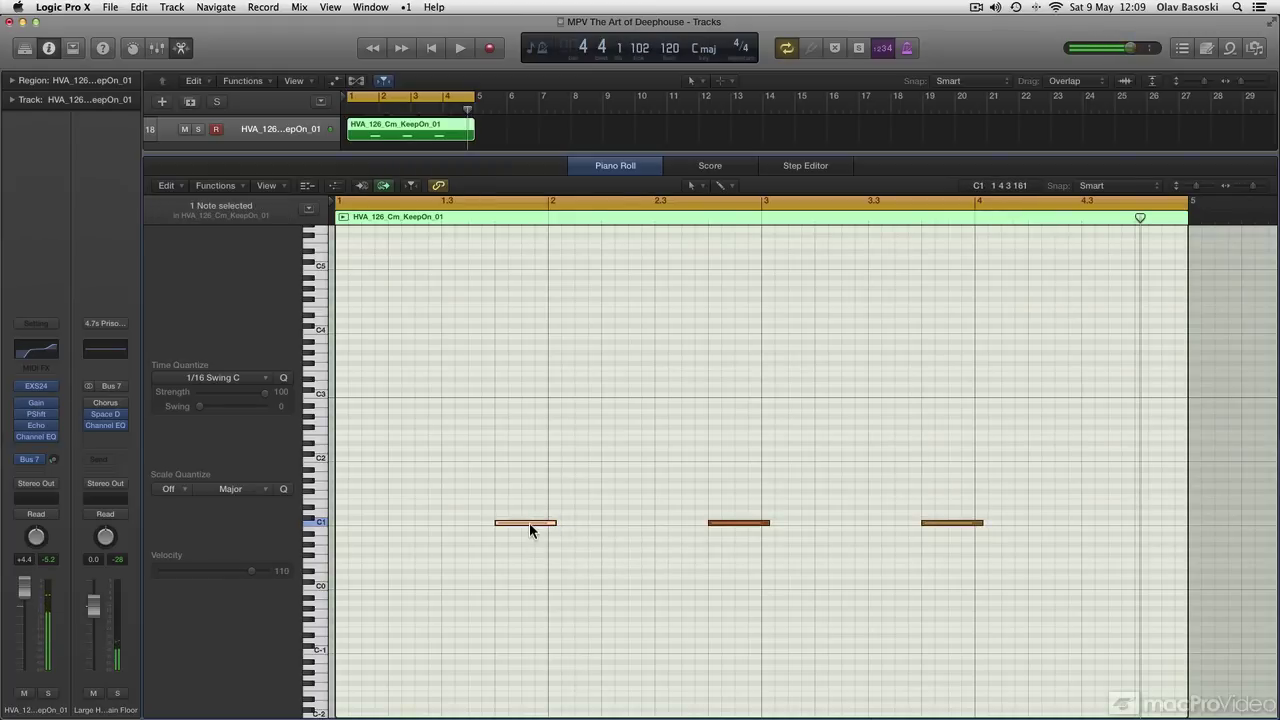
# Adjust the sampler's Channel EQ during playback to -4.5 dB at 315 Hz and a +19.5 dB high shelf at 5300 Hz.
pyautogui.press('space')
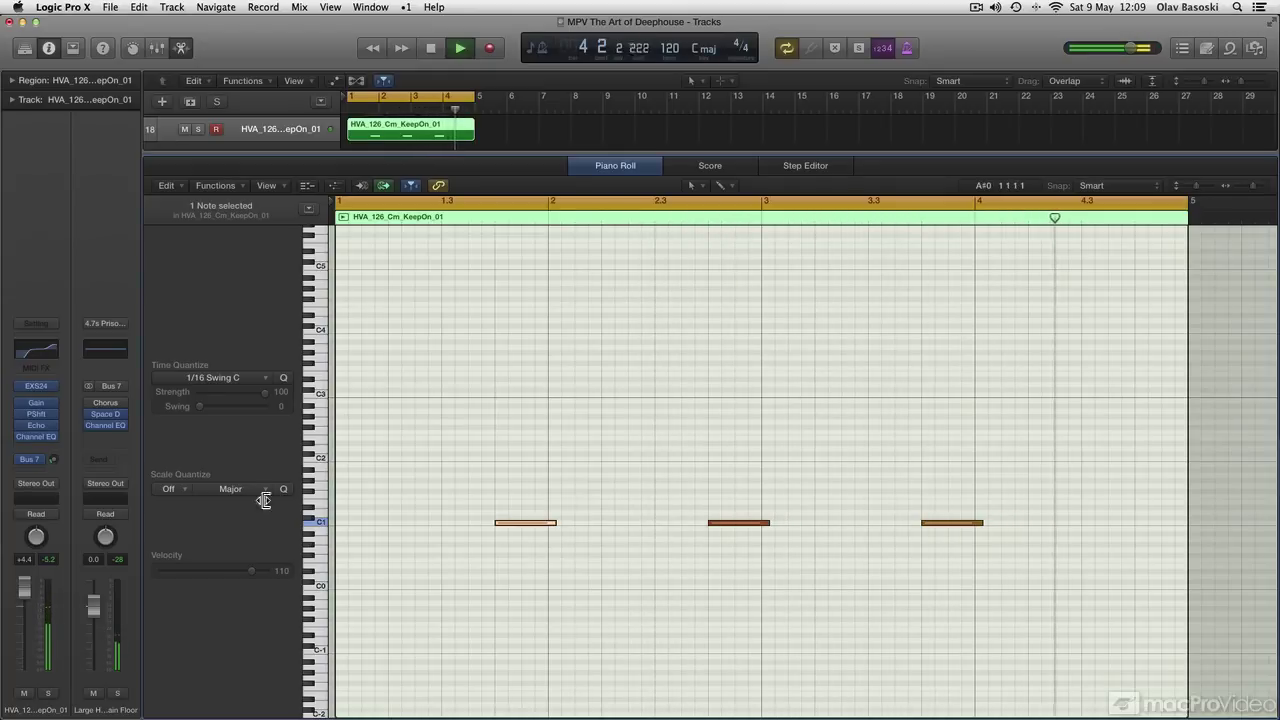
pyautogui.click(35, 349)
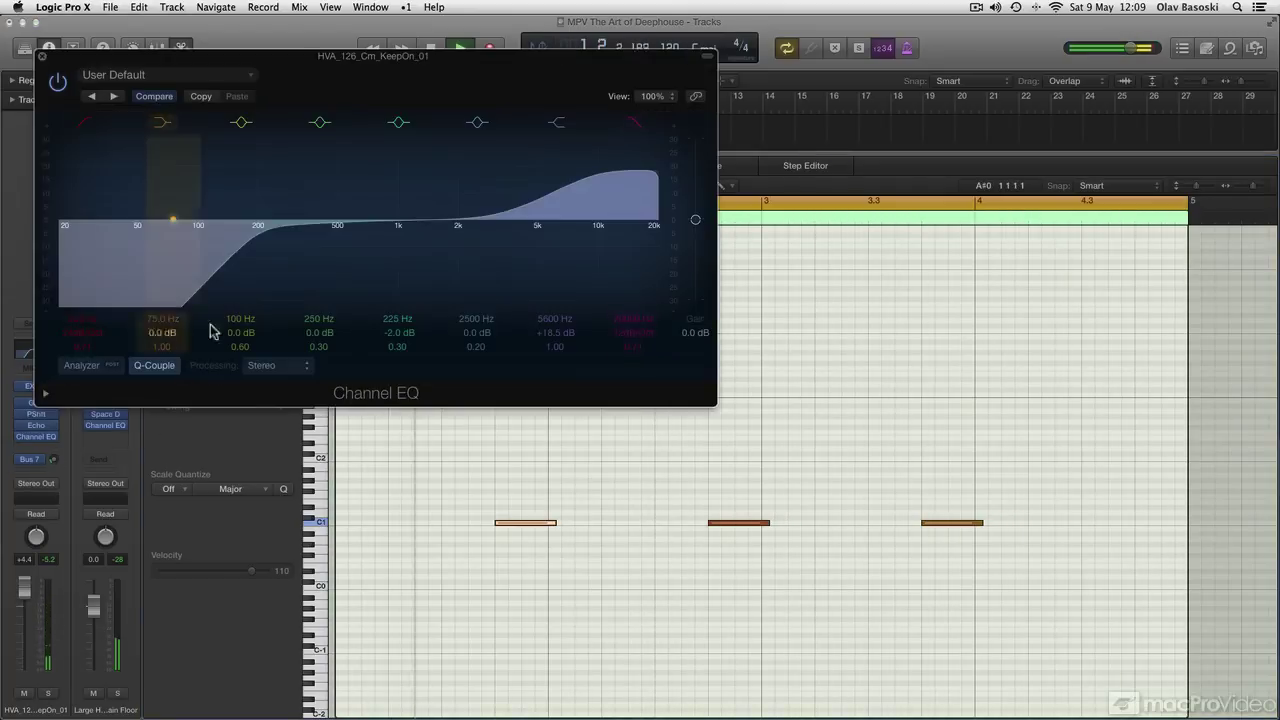
pyautogui.moveTo(391, 246); pyautogui.dragTo(191, 262)
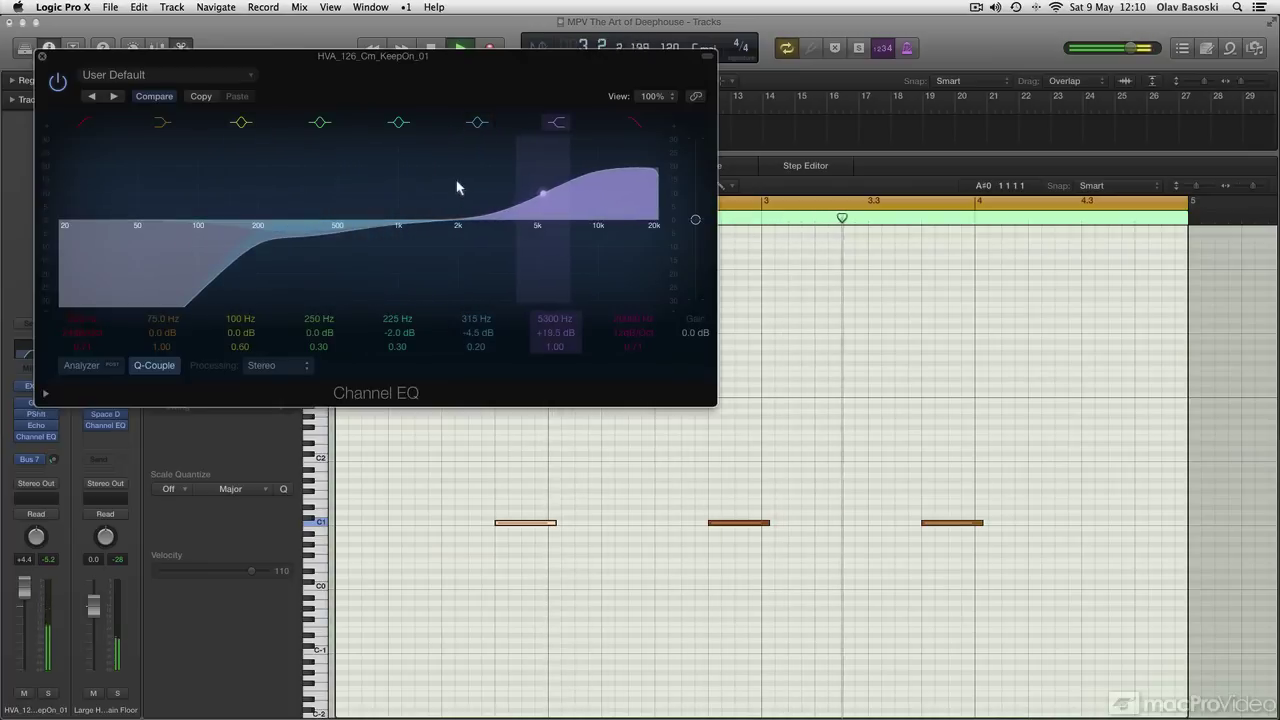
# Add a Bus 3 (Small Hall) send to the sampler channel and adjust its level with the track temporarily soloed.
pyautogui.click(40, 463)
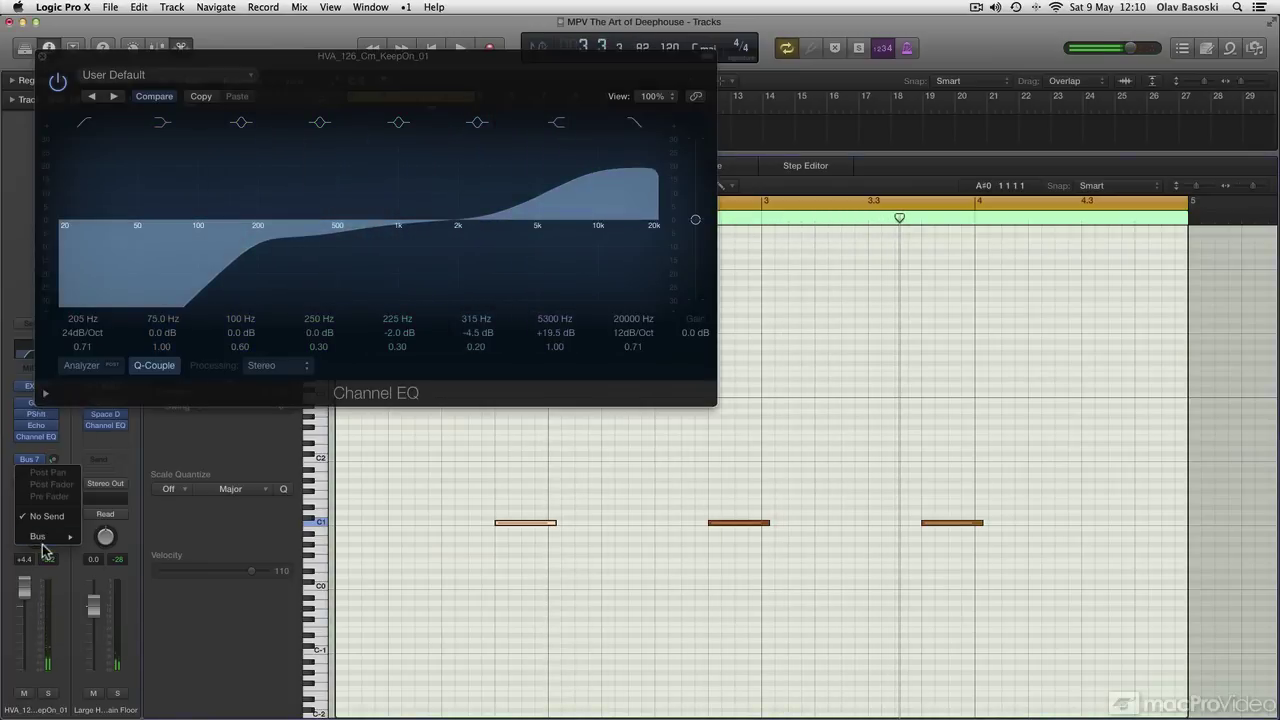
pyautogui.moveTo(46, 545)
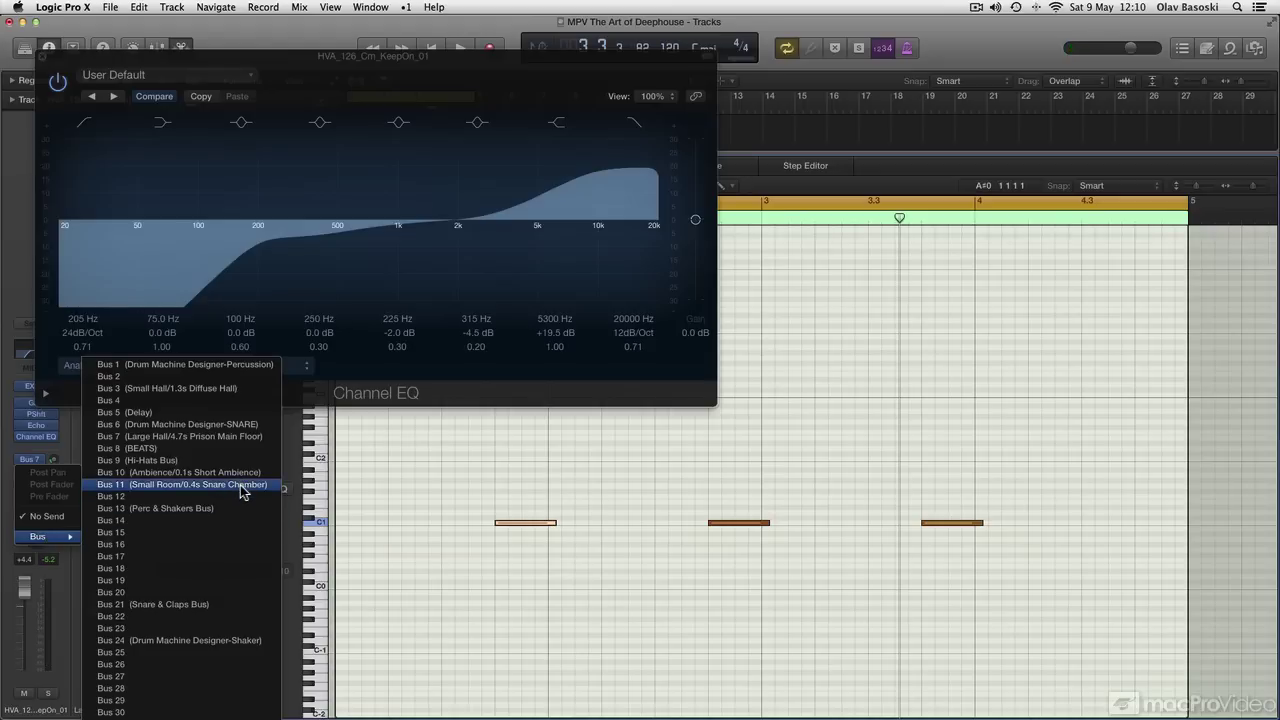
pyautogui.click(227, 391)
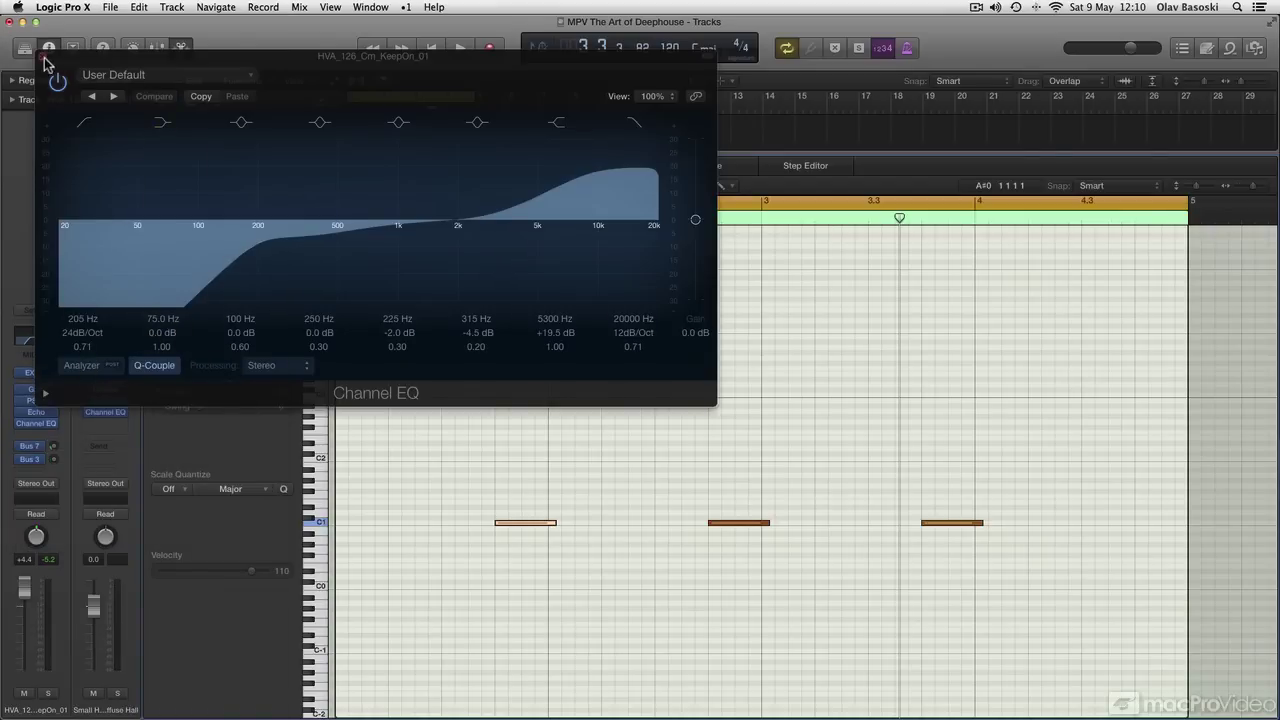
pyautogui.click(43, 58)
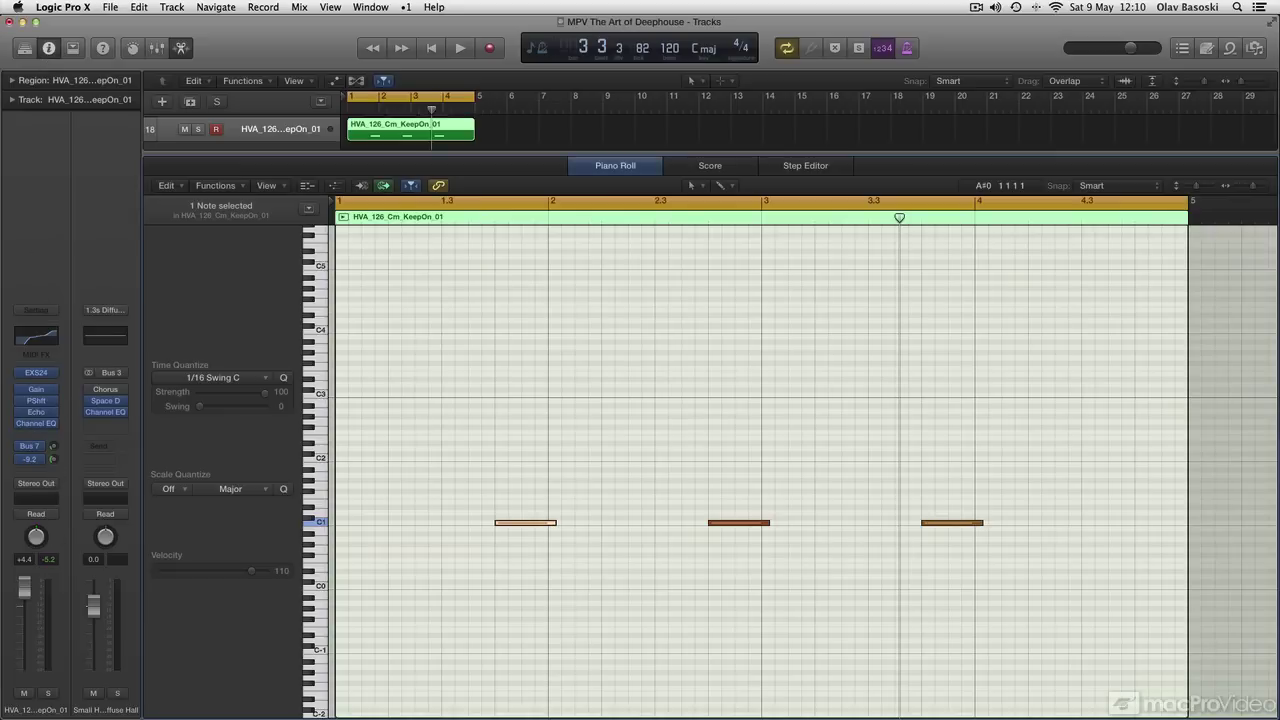
pyautogui.click(47, 693)
pyautogui.press('space')
pyautogui.moveTo(53, 458)
pyautogui.mouseDown()
pyautogui.moveTo(53, 440)
pyautogui.moveTo(50, 470)
pyautogui.mouseUp()
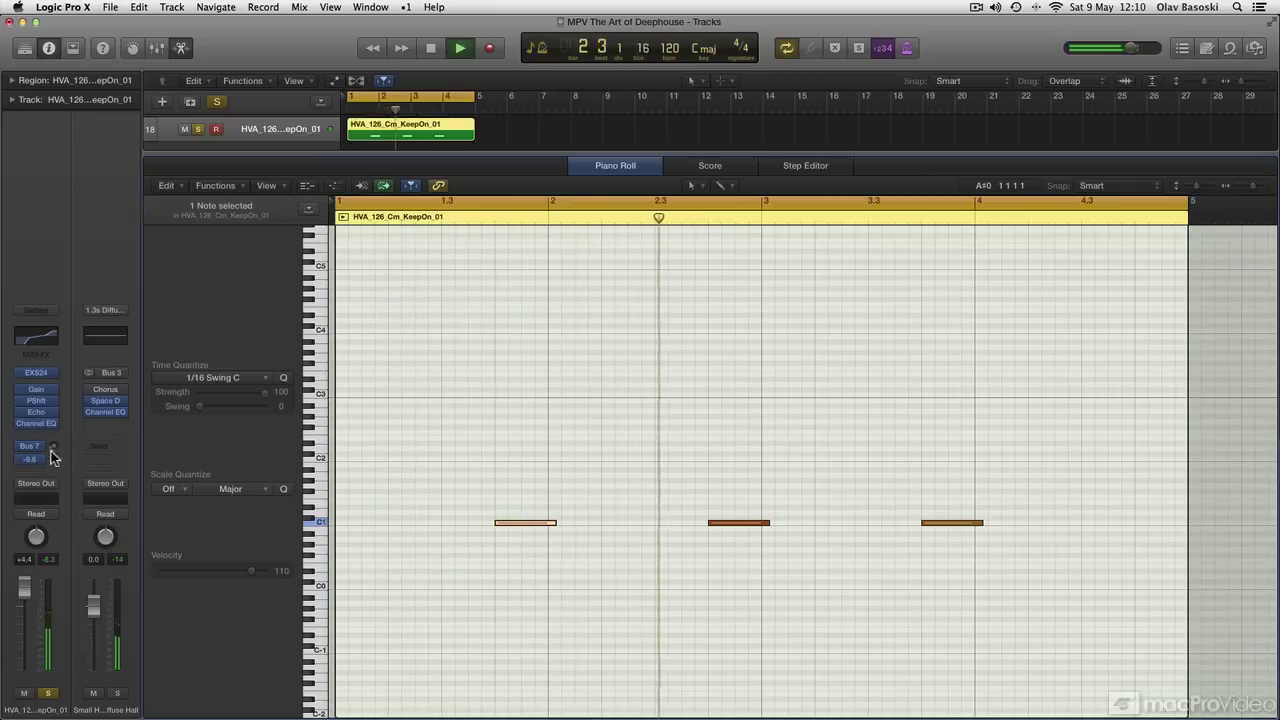
pyautogui.click(47, 693)
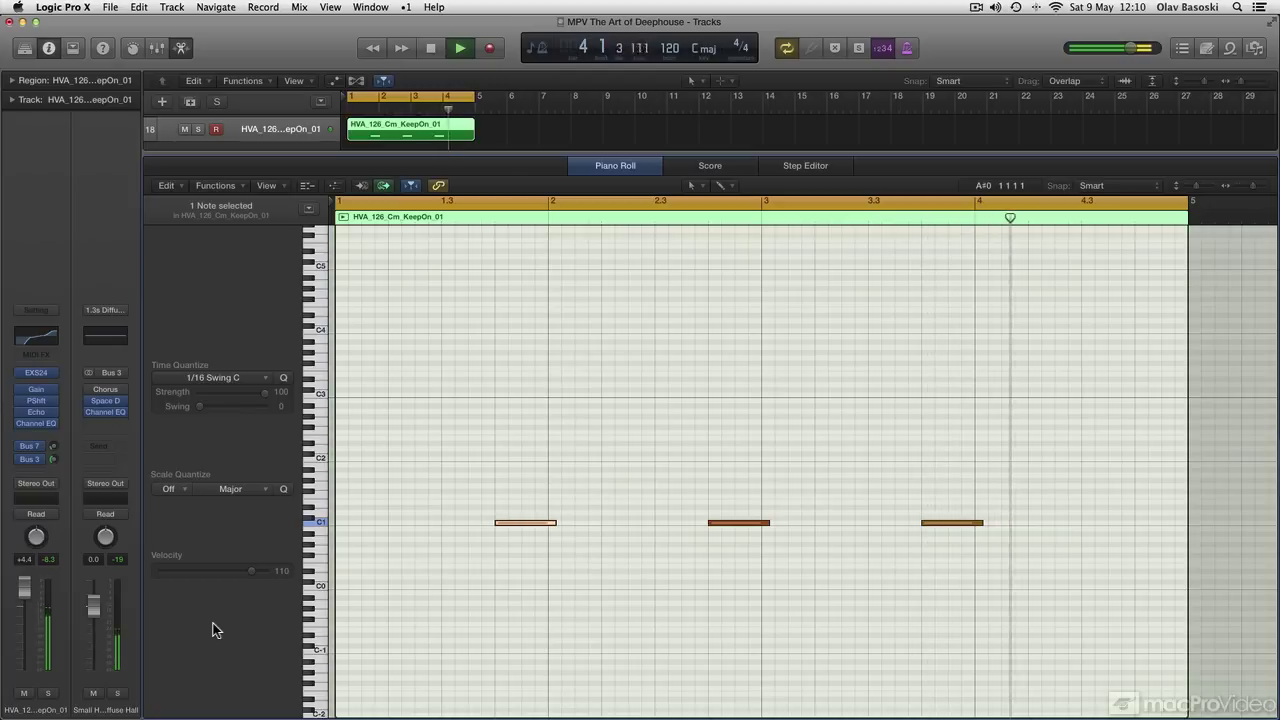
# Lower the sampler channel's volume to +3.6 dB in the mixer and stop playback.
pyautogui.press('x')
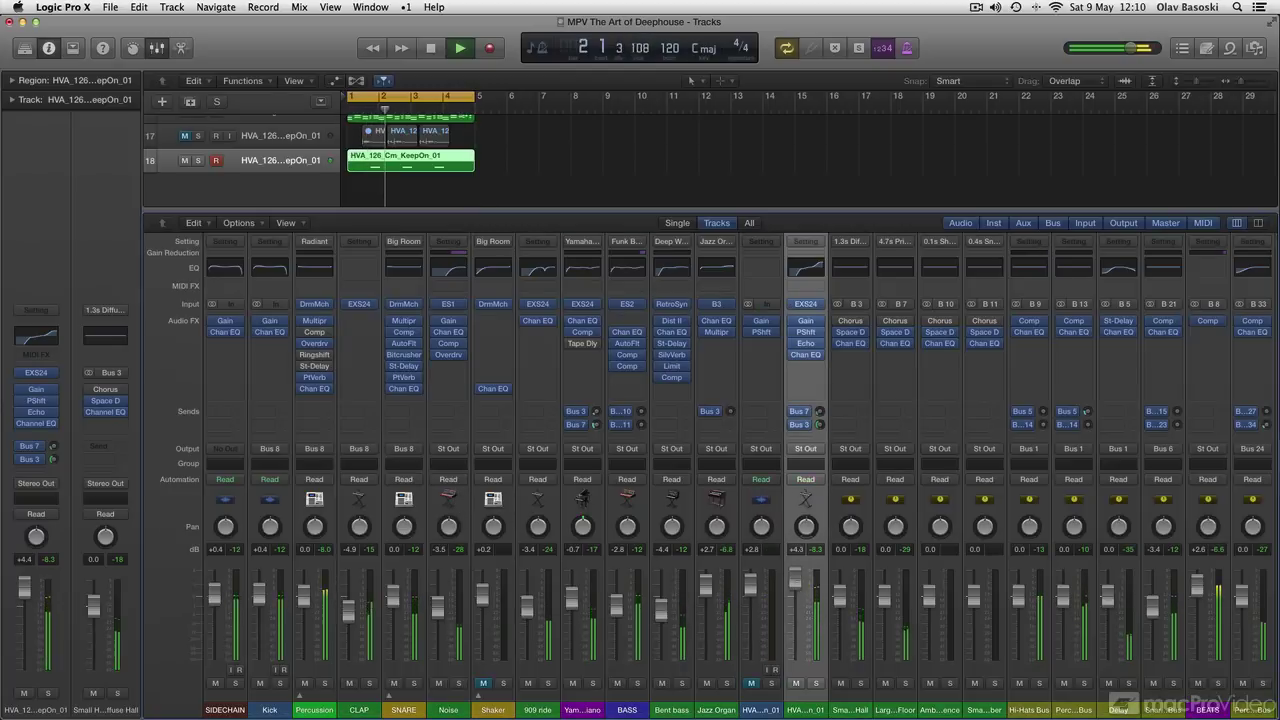
pyautogui.press('x')
pyautogui.press('space')
# Move the last audio region on track 17 to the end of bar 4 and delete the two earlier regions.
pyautogui.click(440, 500)
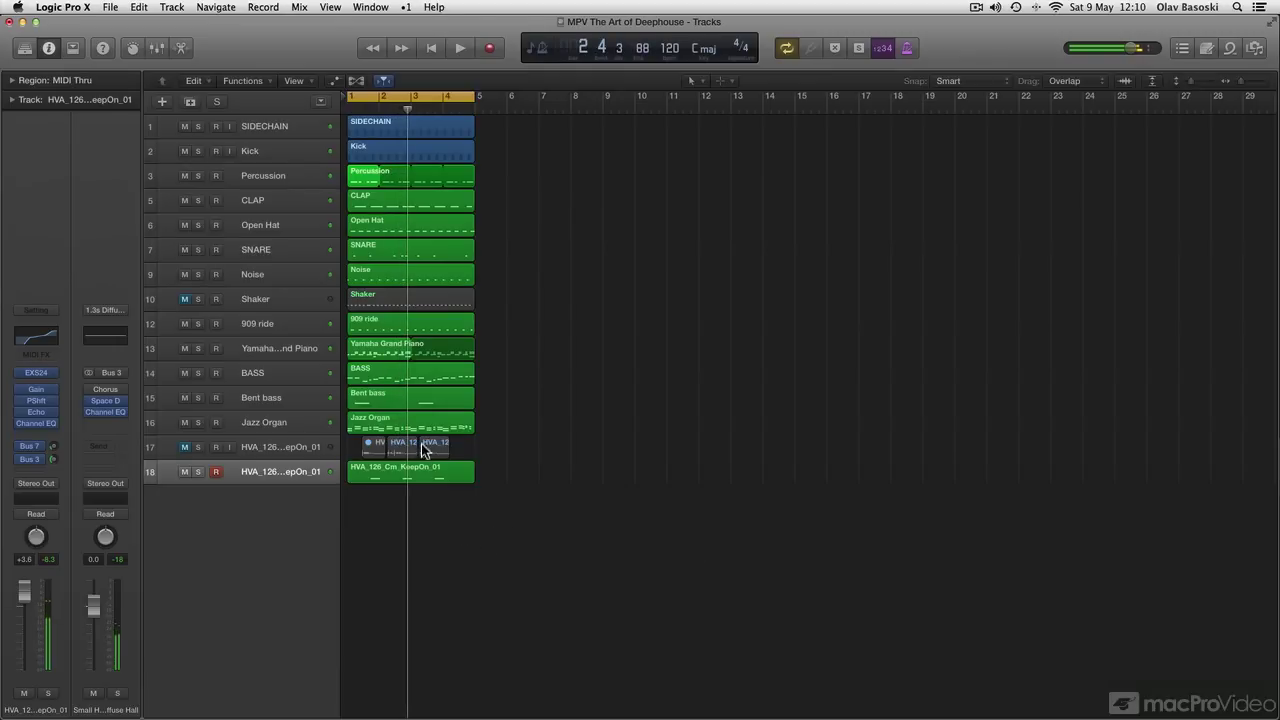
pyautogui.moveTo(433, 449); pyautogui.dragTo(366, 449)
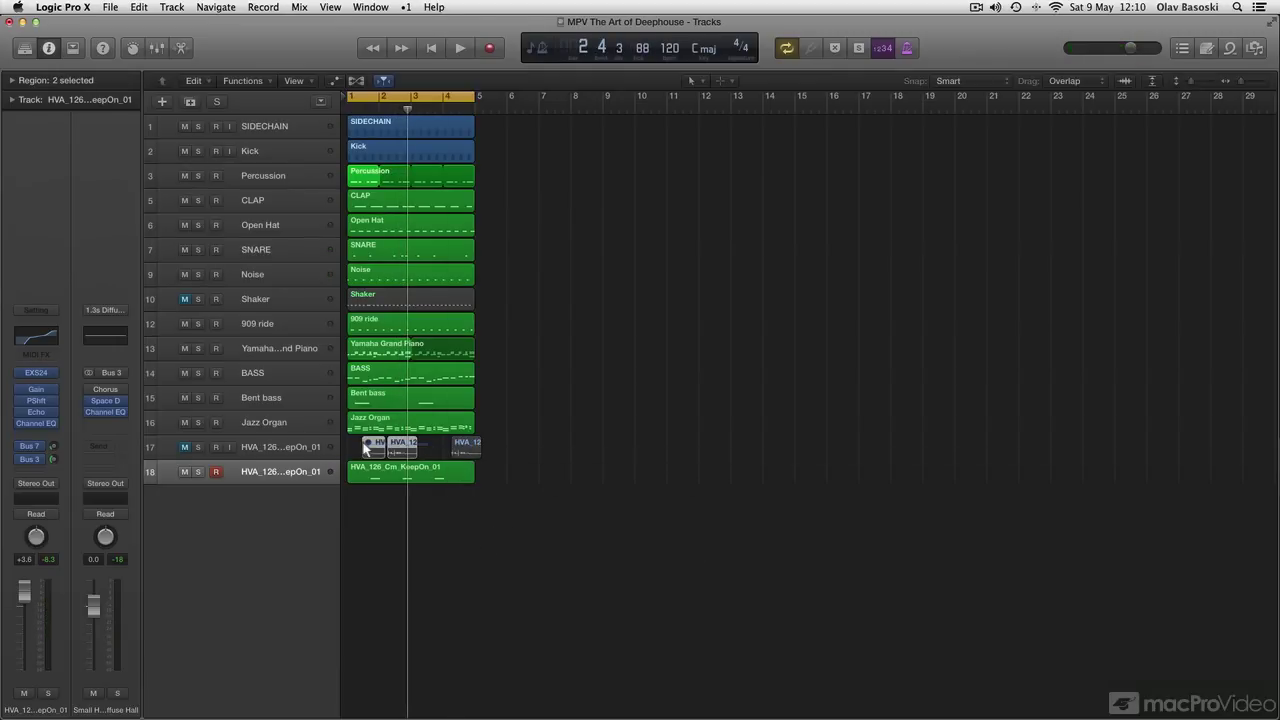
# Copy the sampler's Channel EQ onto the KeepOn audio channel and unmute that channel.
pyautogui.click(275, 447)
pyautogui.press('x')
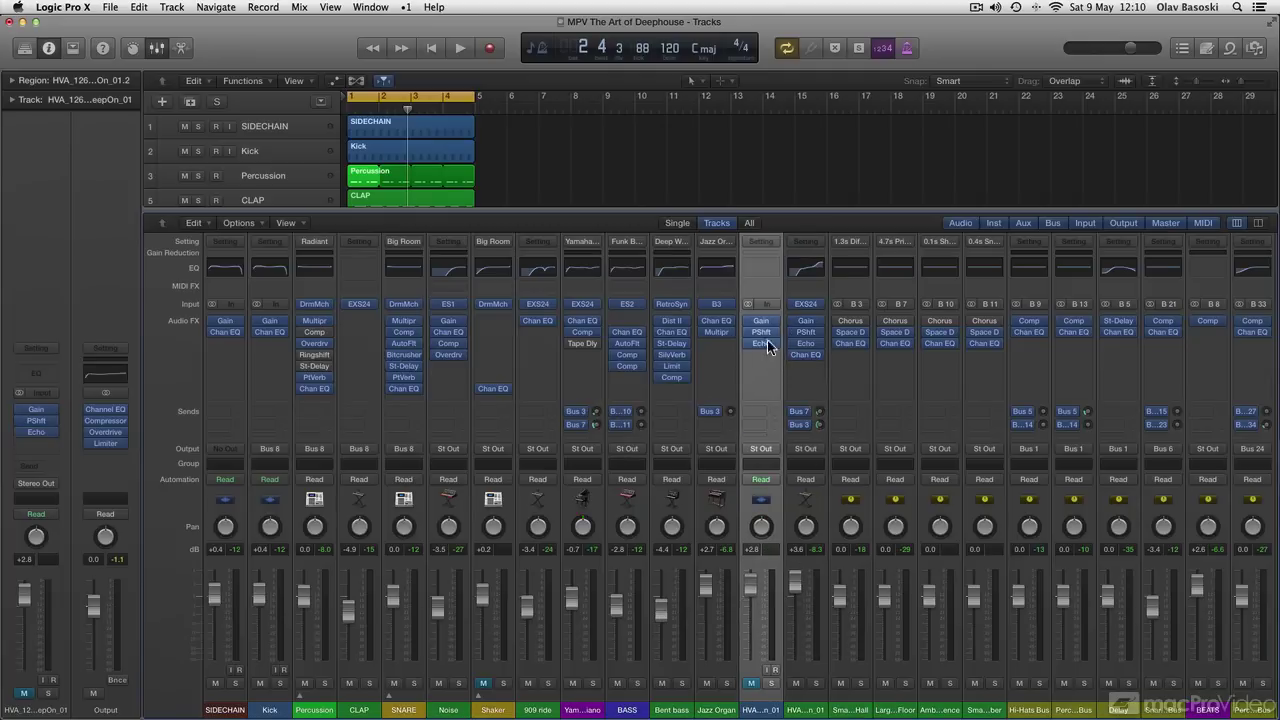
pyautogui.moveTo(805, 354); pyautogui.dragTo(760, 354)
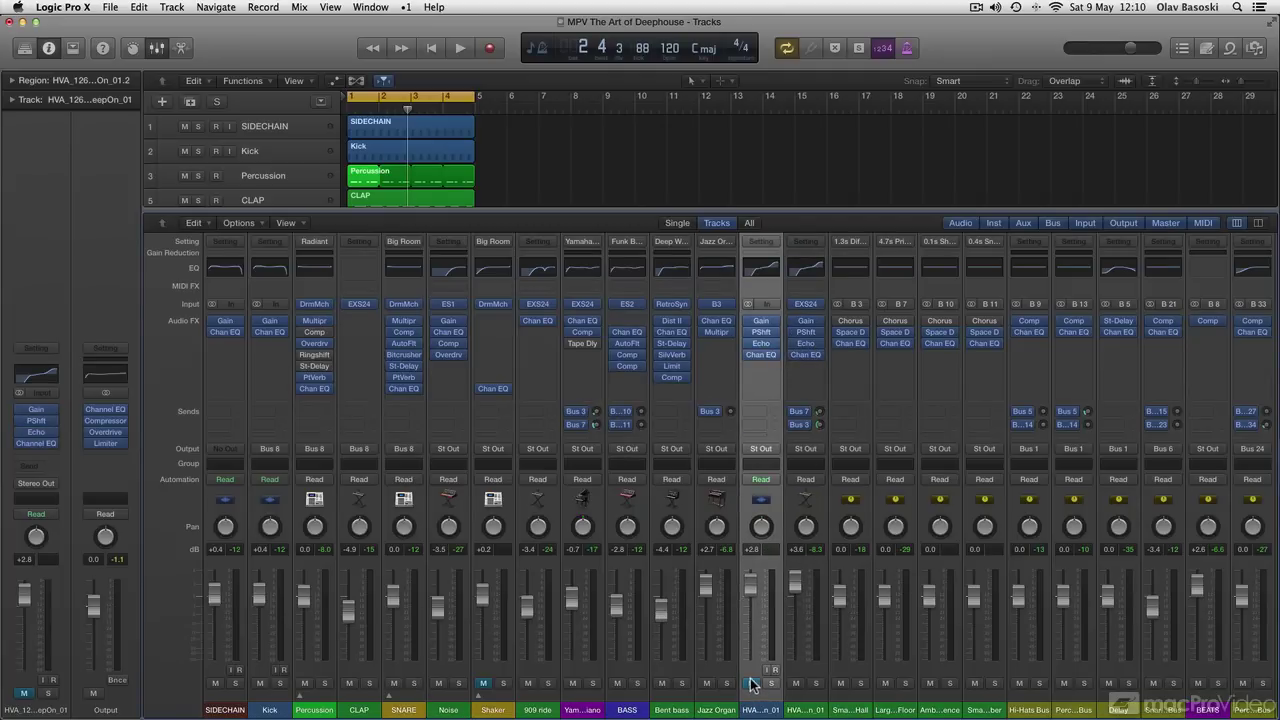
pyautogui.press('x')
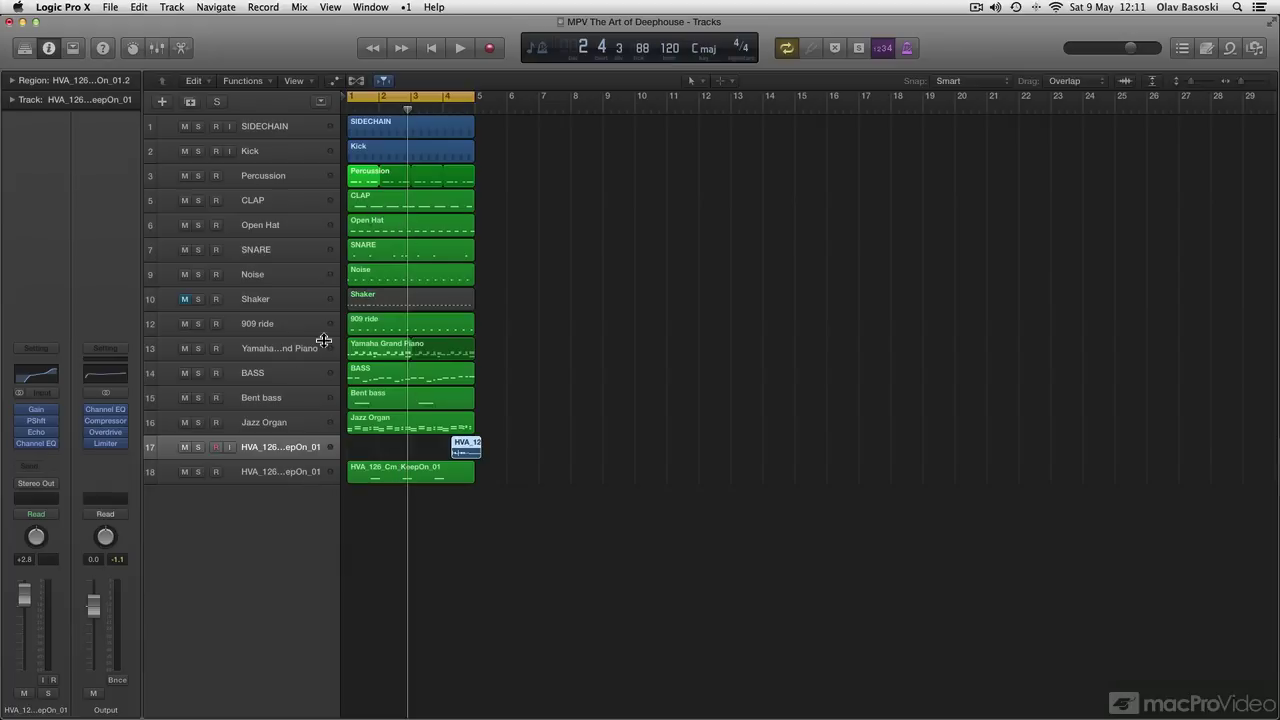
# Set the Gain plug-in on the KeepOn audio channel to -4.9 dB and lower its fader to +1.8 dB during playback.
pyautogui.press('space')
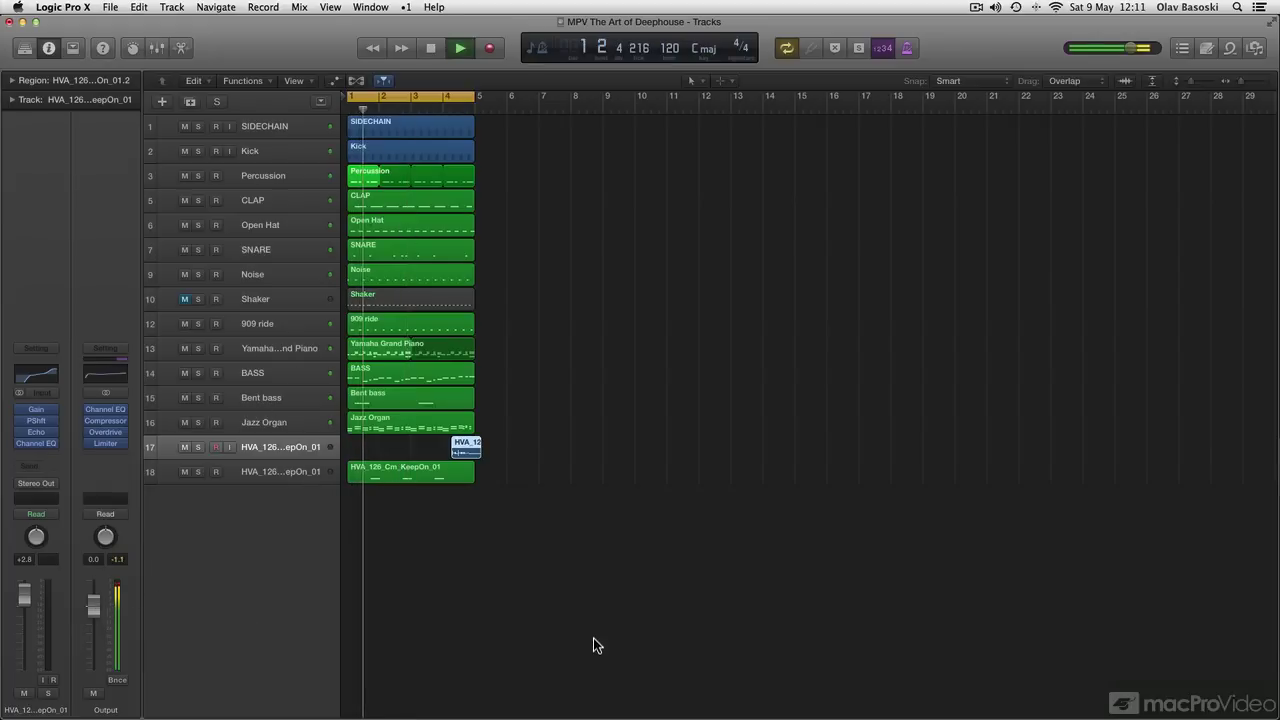
pyautogui.press('x')
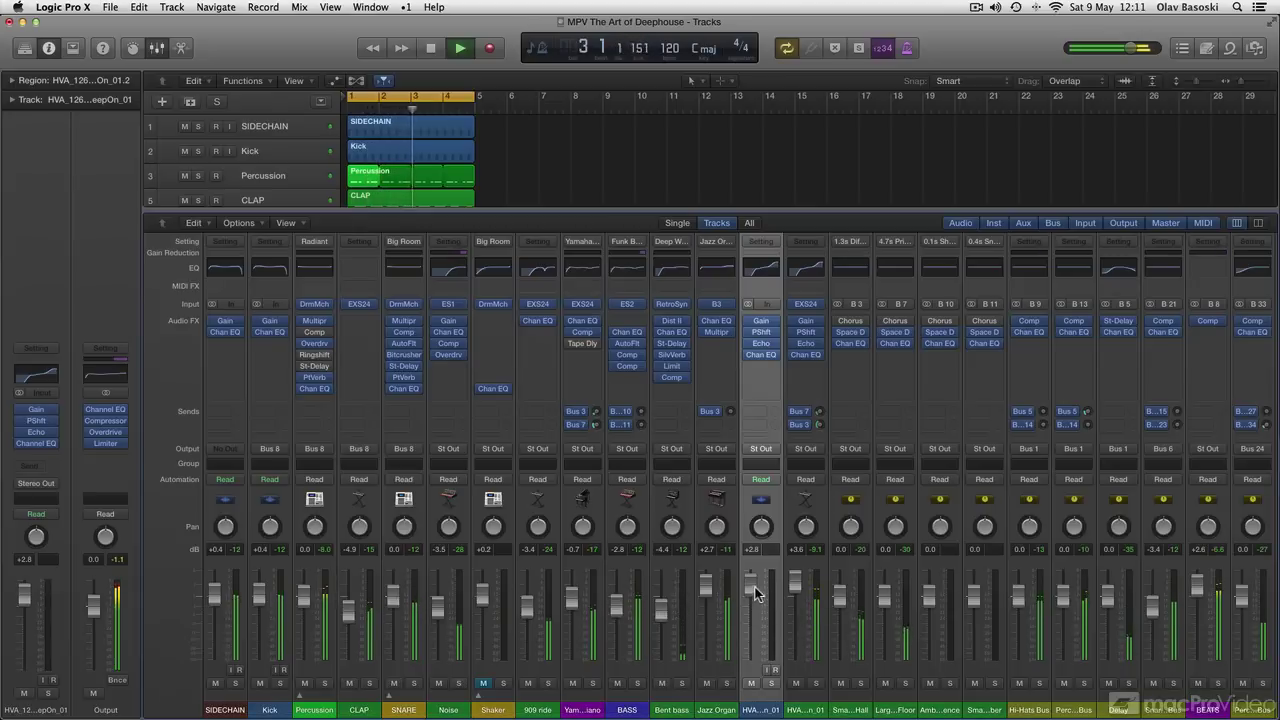
pyautogui.click(763, 321)
pyautogui.moveTo(87, 196); pyautogui.dragTo(73, 181)
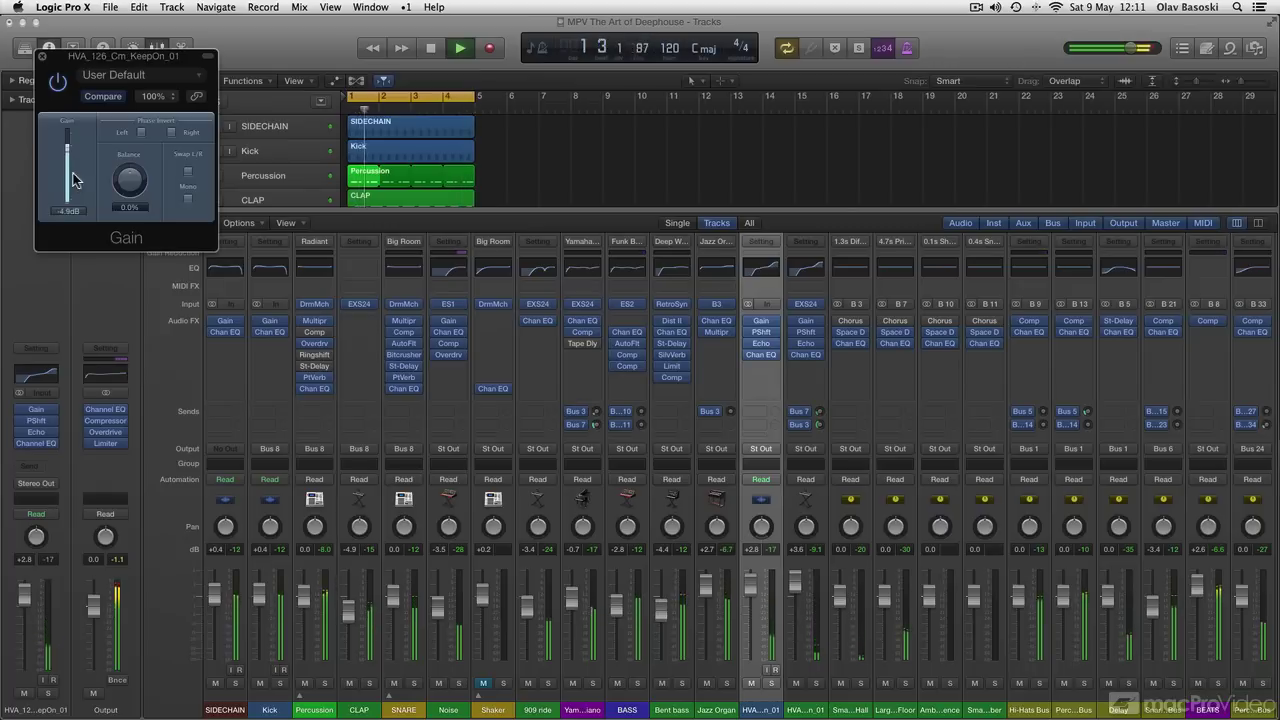
pyautogui.moveTo(805, 325); pyautogui.dragTo(764, 326)
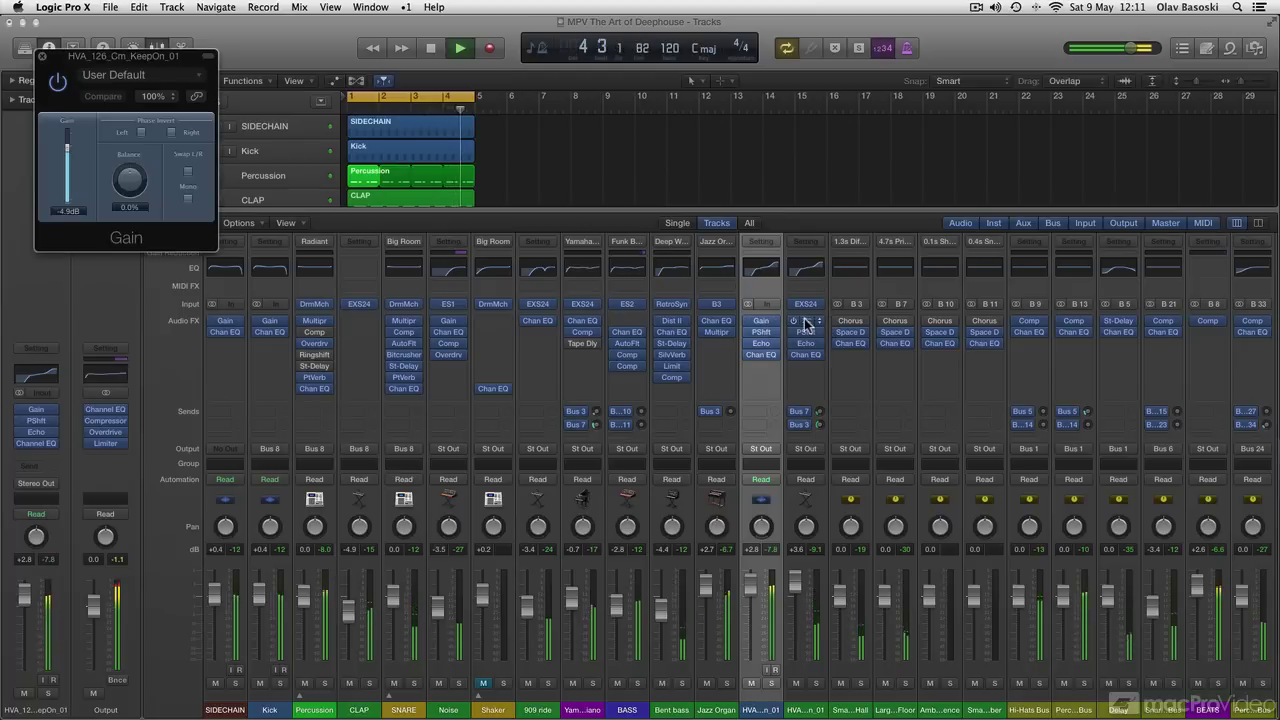
pyautogui.moveTo(751, 584); pyautogui.dragTo(753, 592)
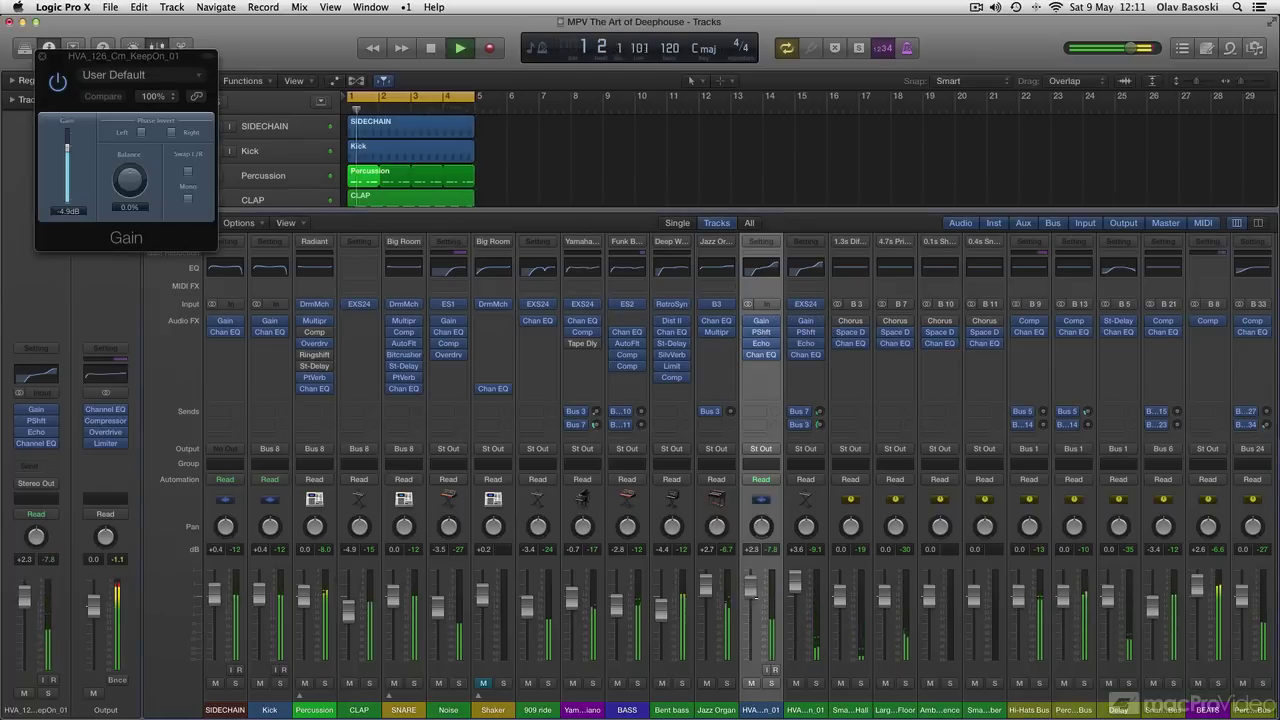
# Solo the KeepOn audio channel and add a Bus 7 (Large Hall) send at about -26 dB.
pyautogui.click(772, 684)
pyautogui.click(760, 411)
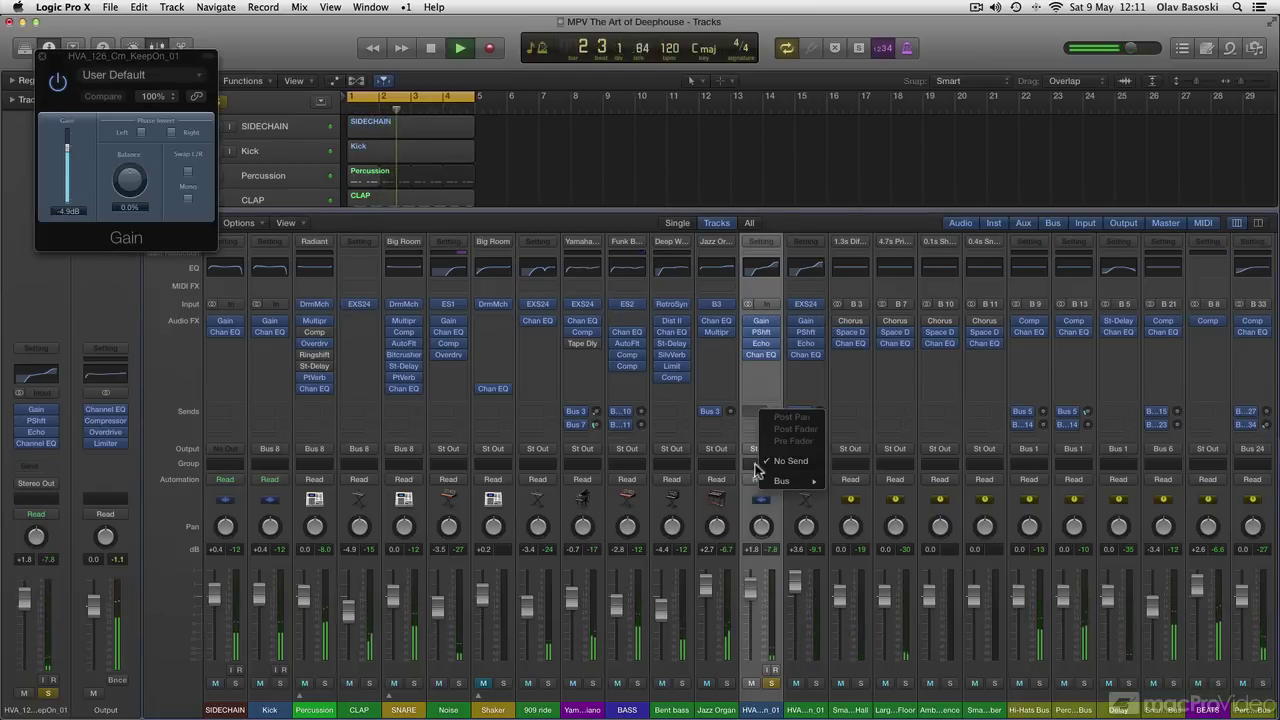
pyautogui.moveTo(770, 482)
pyautogui.click(906, 388)
pyautogui.click(800, 423)
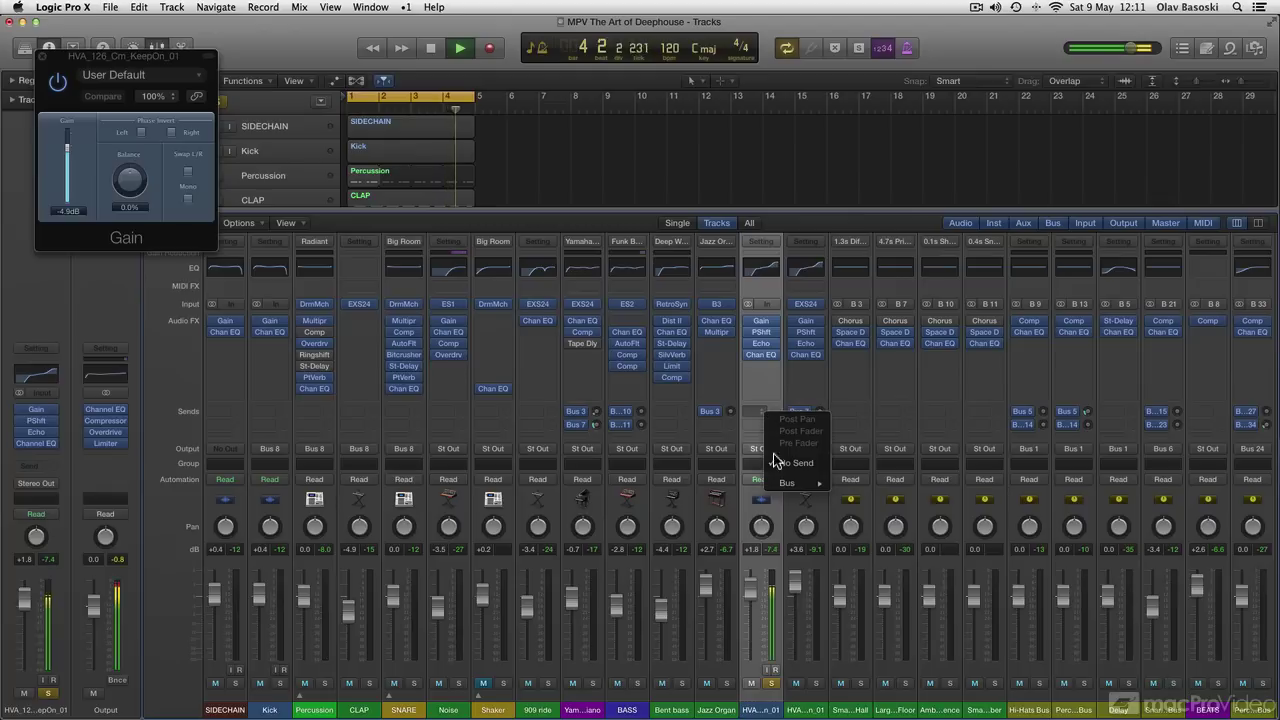
pyautogui.click(885, 436)
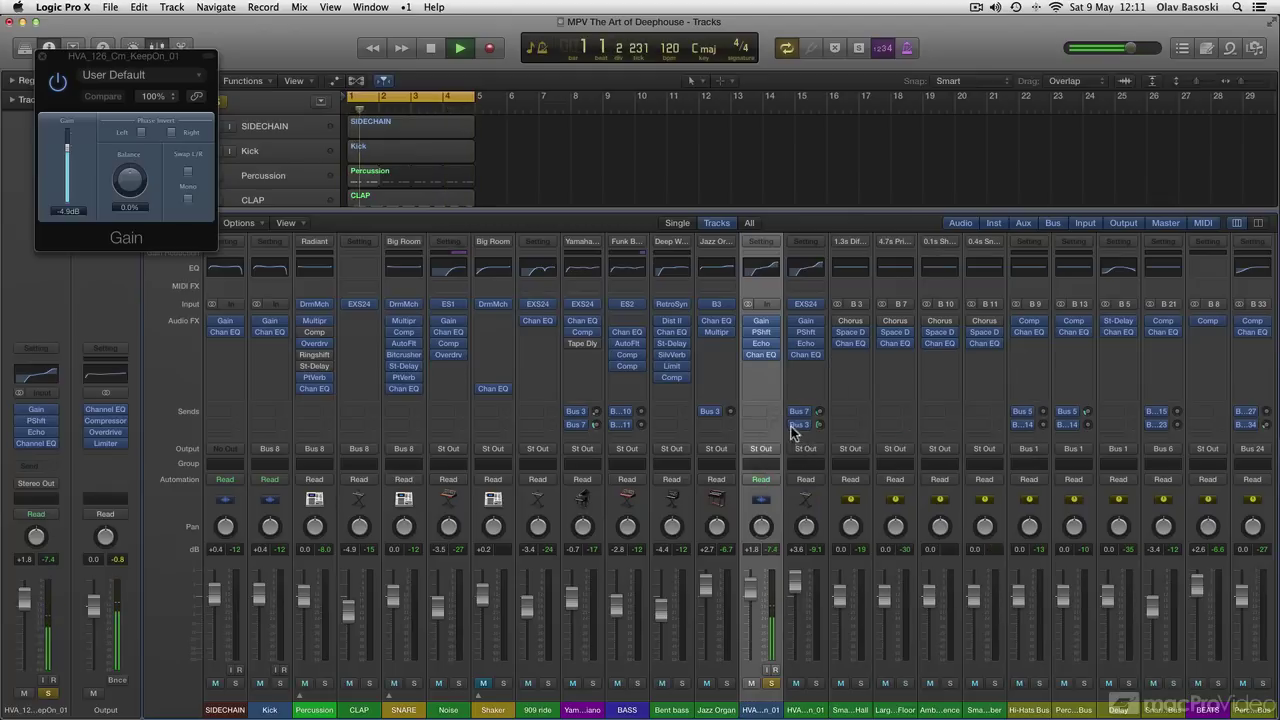
pyautogui.moveTo(777, 412); pyautogui.dragTo(777, 400)
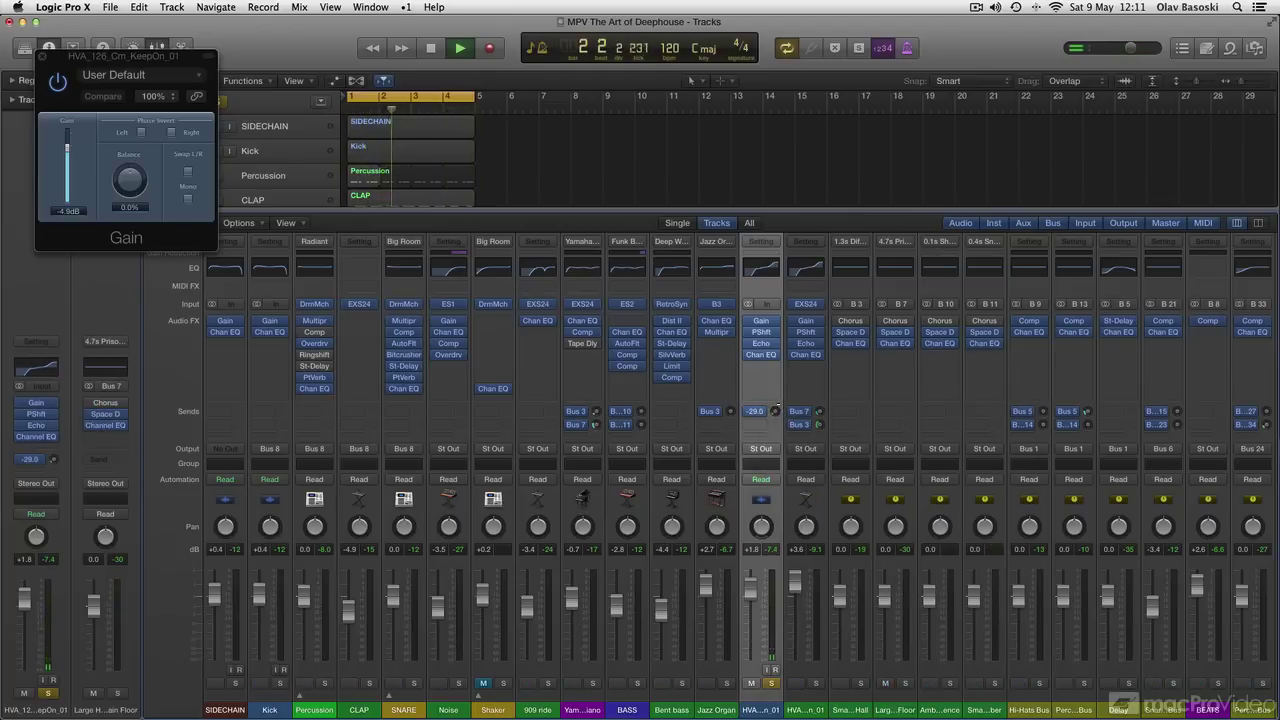
# Add a Bus 3 (Small Hall) send to the KeepOn audio channel at about -7.8 dB.
pyautogui.click(756, 426)
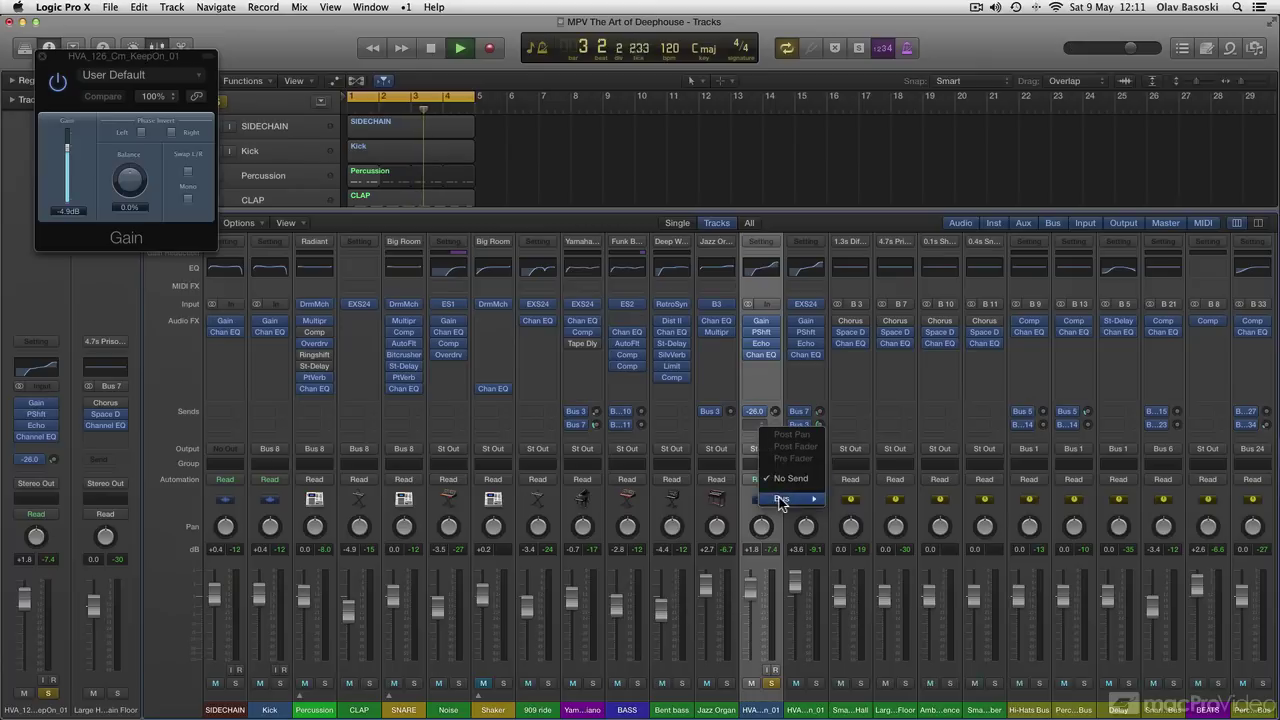
pyautogui.moveTo(779, 498)
pyautogui.click(904, 396)
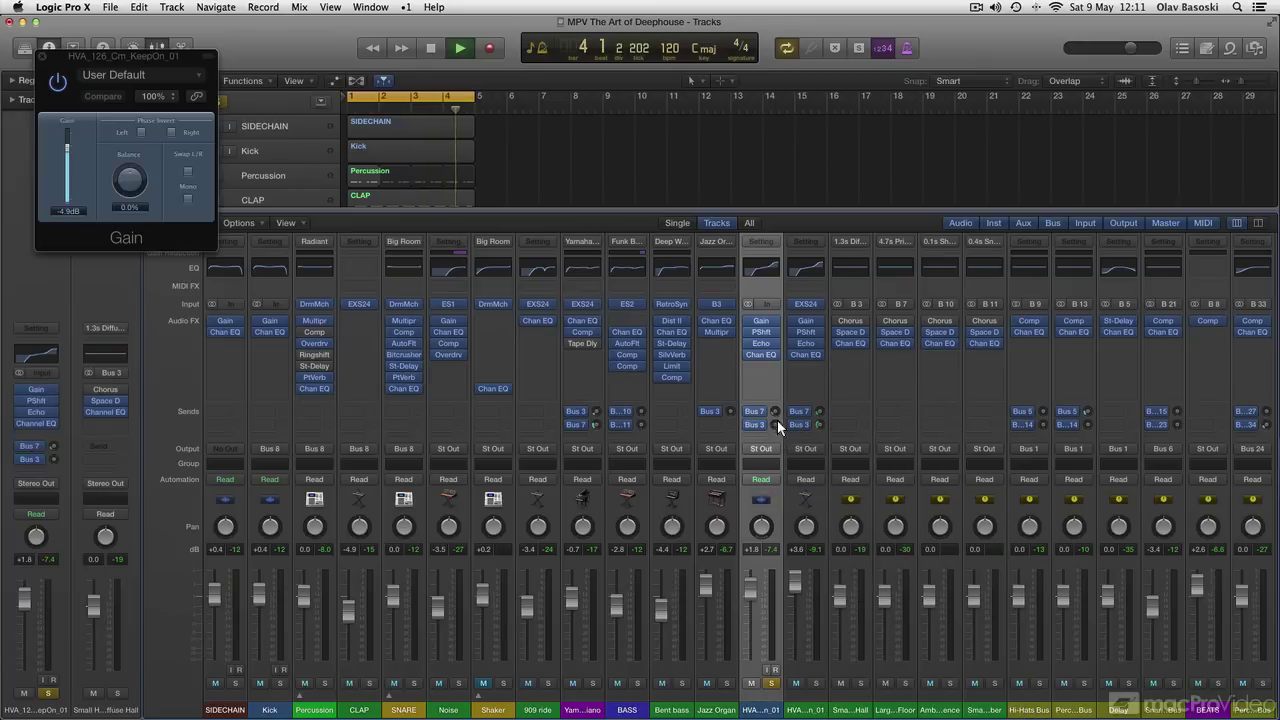
pyautogui.moveTo(775, 425); pyautogui.dragTo(775, 440)
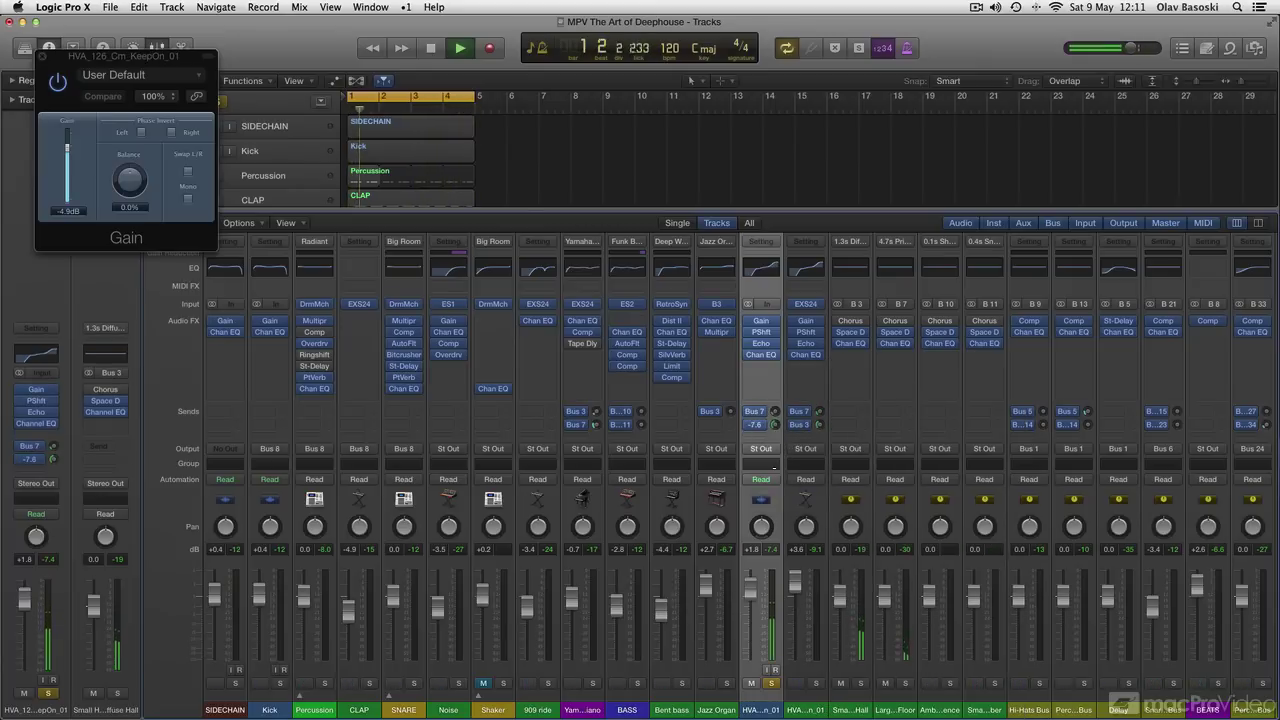
# Review the KeepOn audio channel's Channel EQ curve, unsolo the channel to hear it in the full mix, and hide the mixer.
pyautogui.click(762, 267)
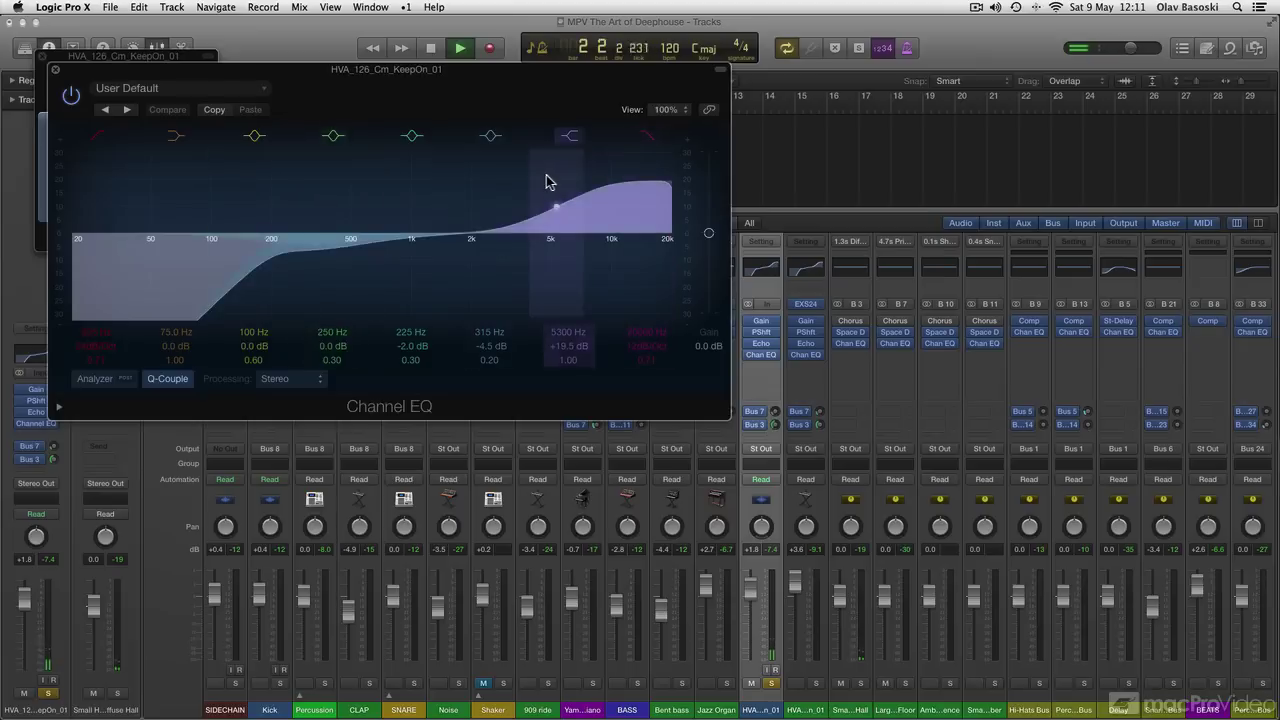
pyautogui.click(761, 354)
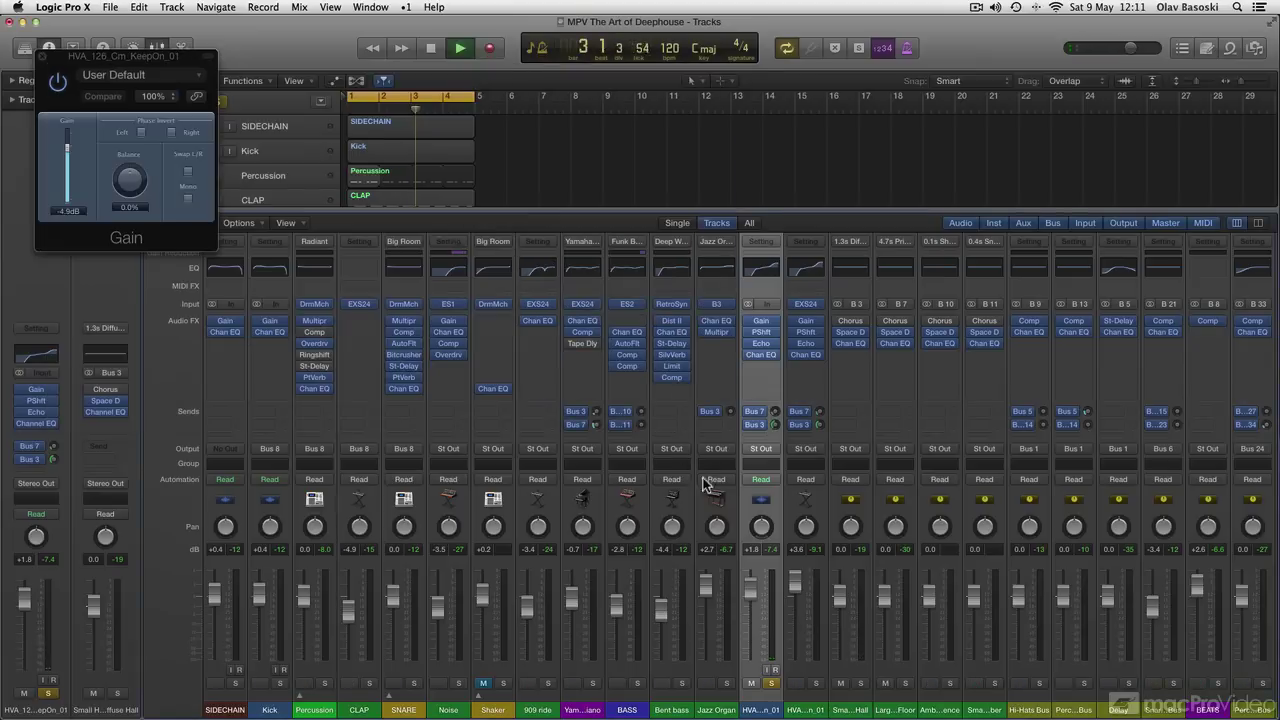
pyautogui.click(771, 683)
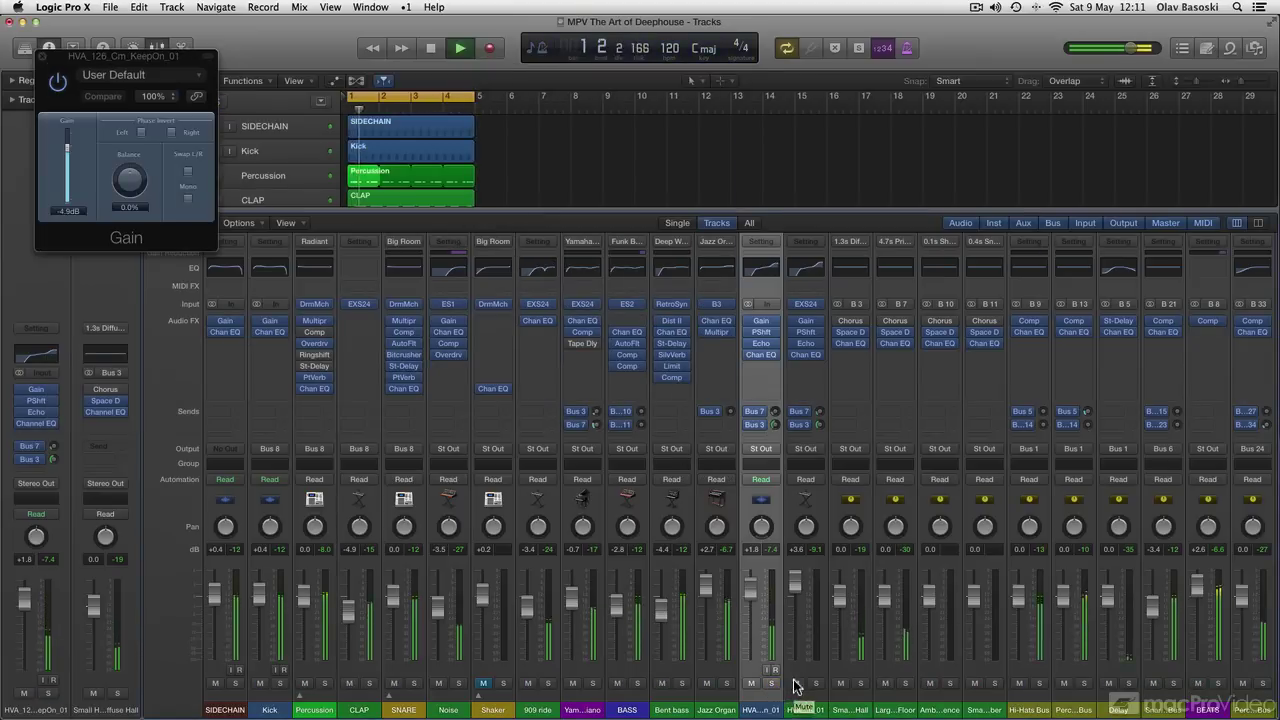
pyautogui.press('x')
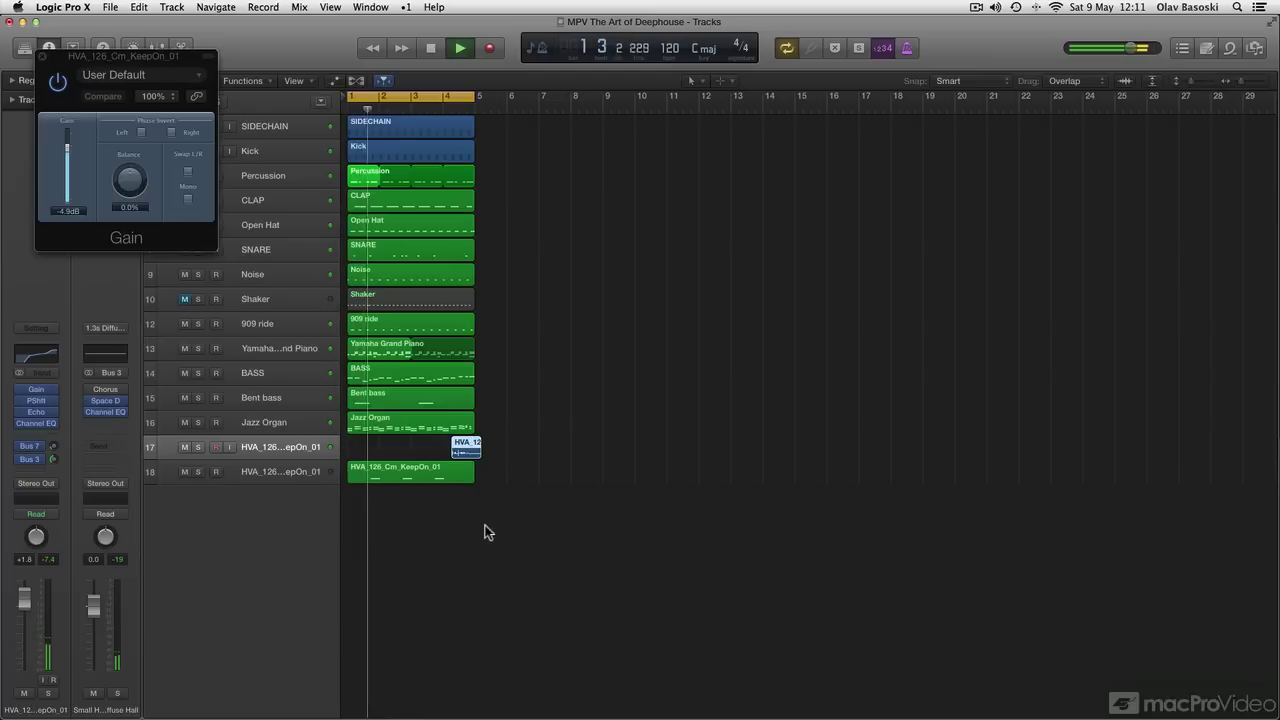
# Stop playback with the sampler's KeepOn region on track 18 selected, and close the Gain plug-in window.
pyautogui.click(285, 474)
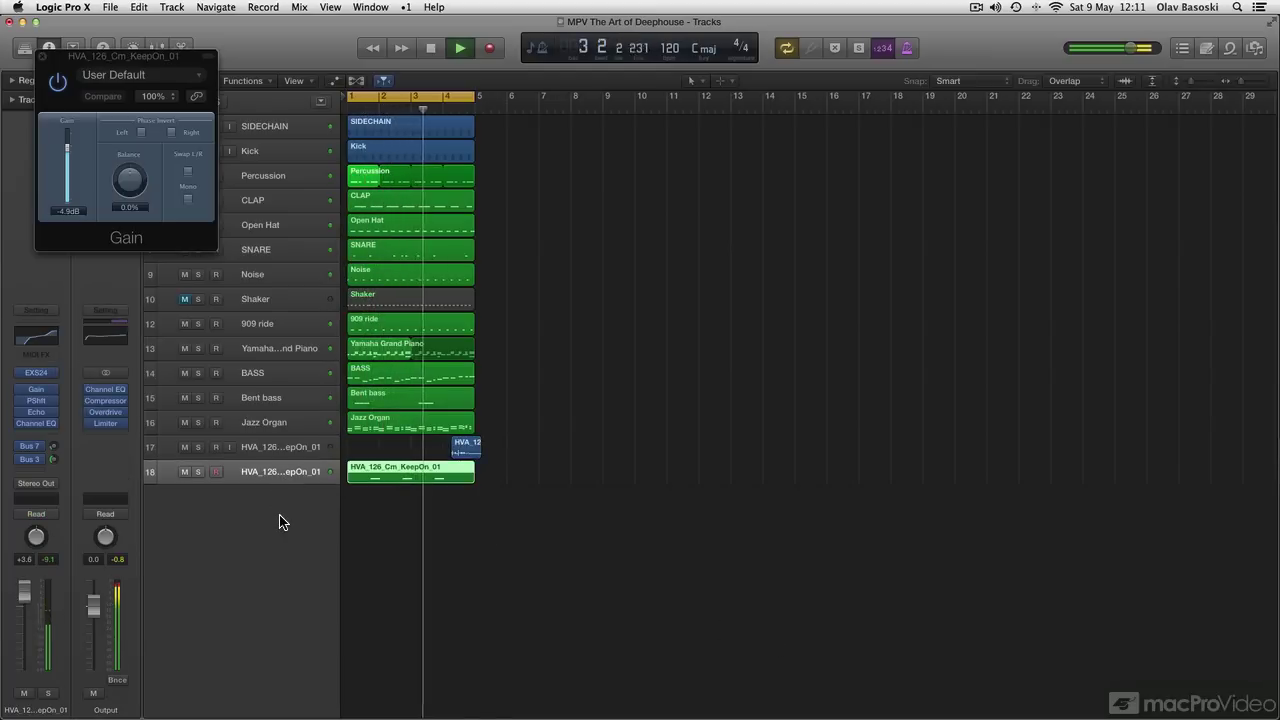
pyautogui.click(283, 453)
pyautogui.press('space')
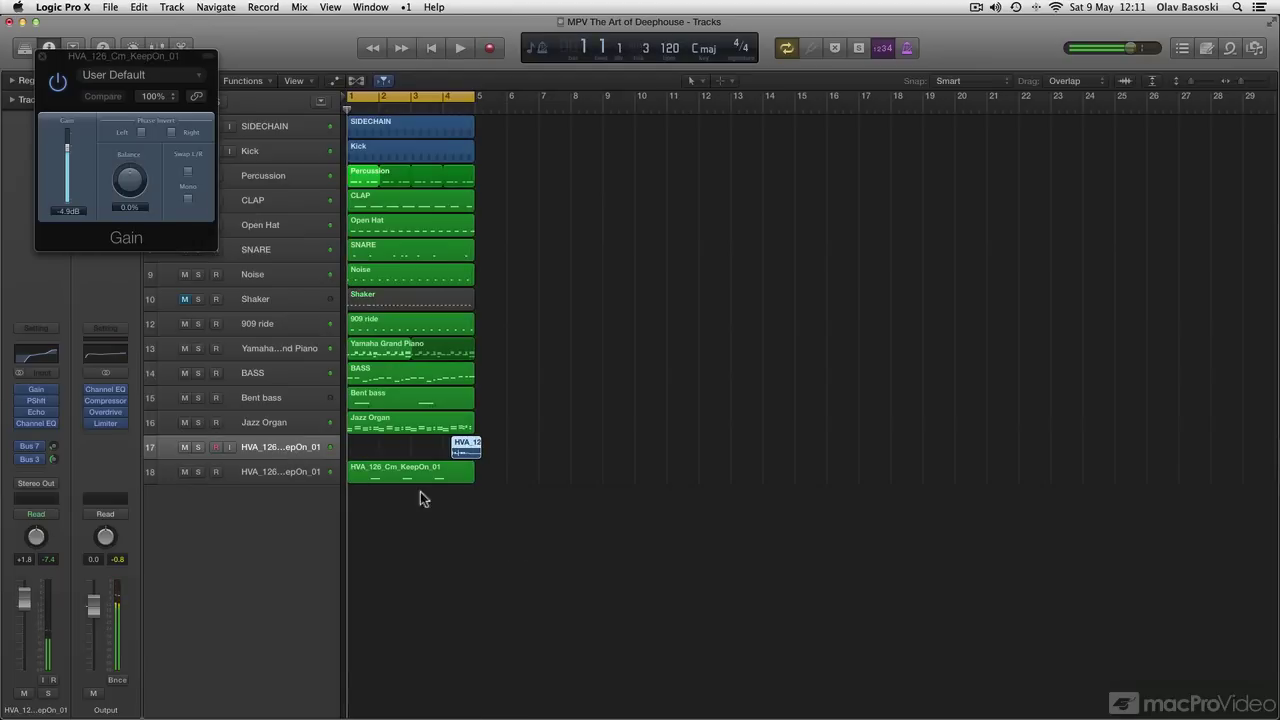
pyautogui.click(404, 472)
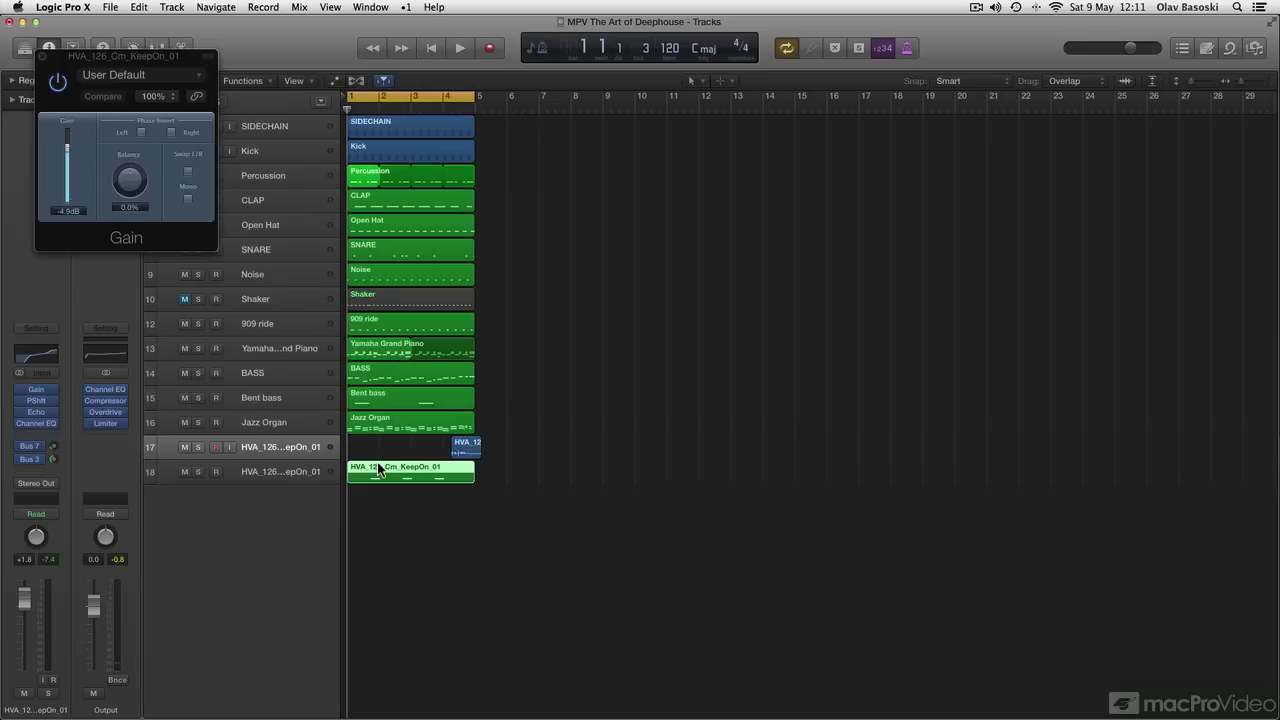
pyautogui.click(42, 55)
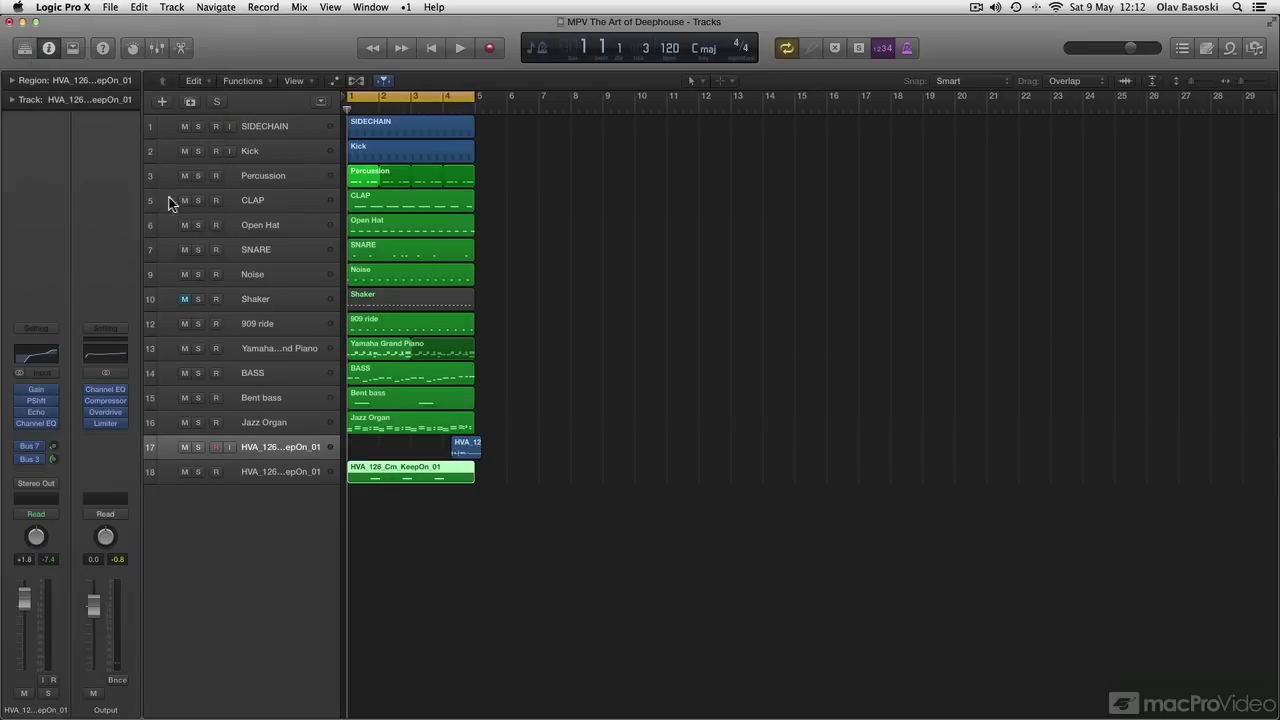